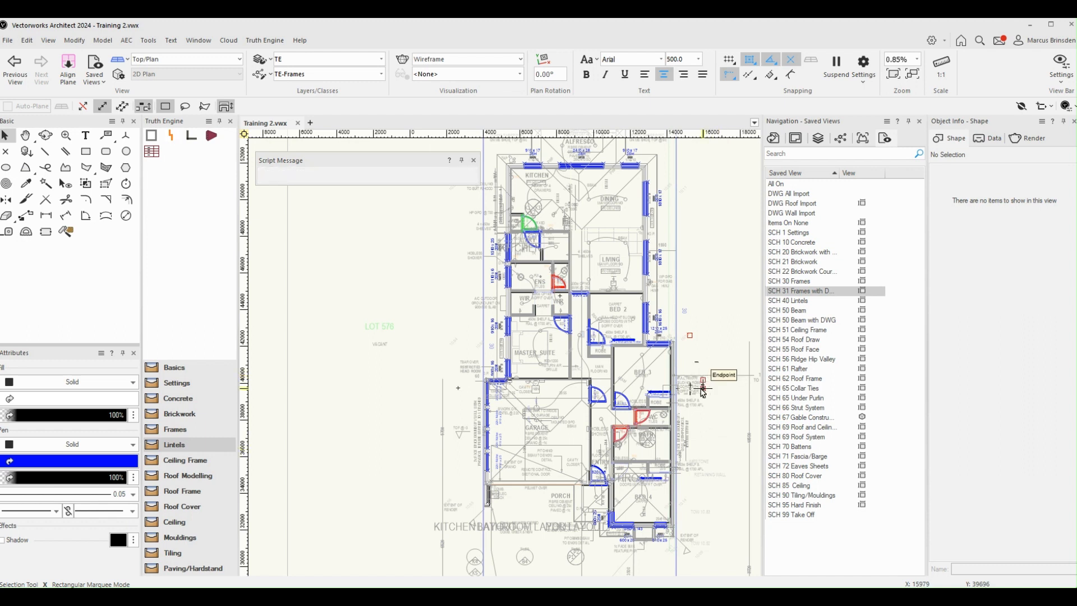
Step: Activate the SCH 20 Brickwork saved view and examine the wall model in 3D with Shaded rendering
{"action": "double_click", "coordinate": [831, 256]}
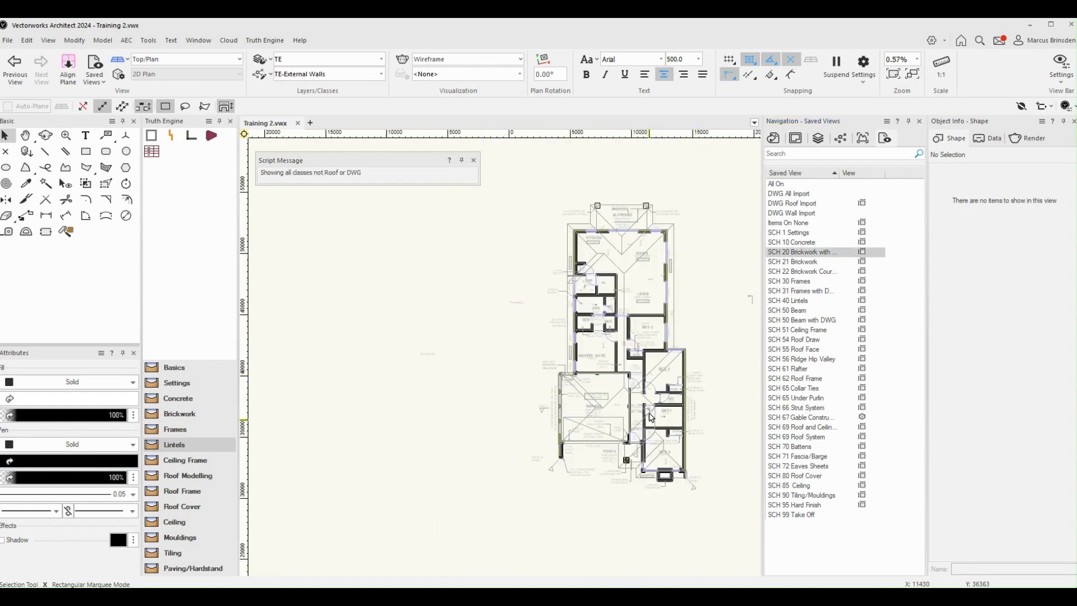
{"action": "scroll", "coordinate": [651, 418], "scroll_direction": "up", "scroll_amount": 2}
{"action": "middle_click_drag", "start_coordinate": [605, 284], "coordinate": [733, 207], "text": "ctrl"}
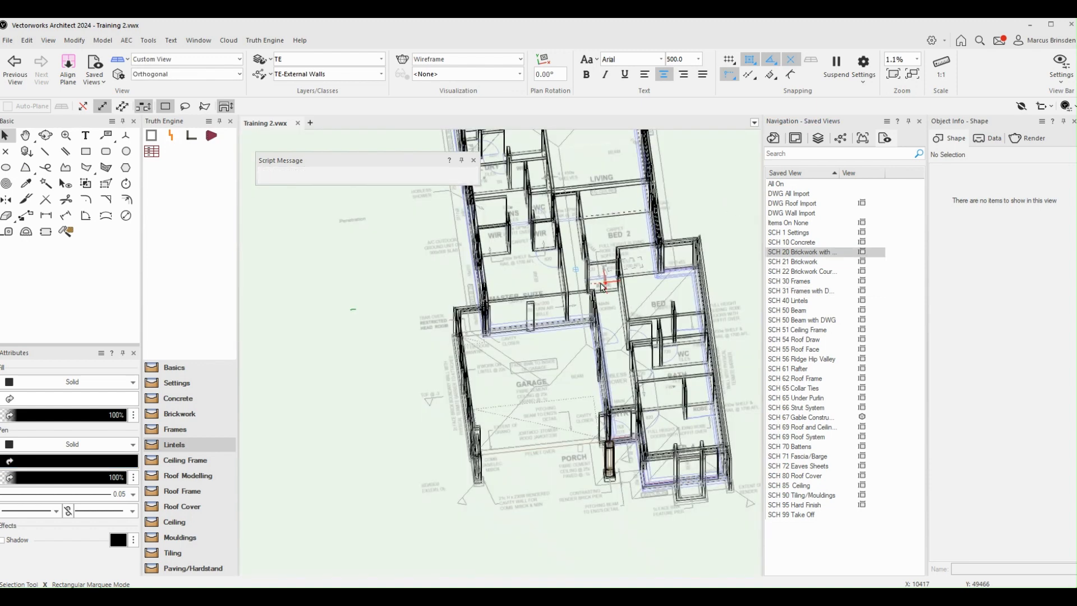
{"action": "left_click", "coordinate": [461, 59]}
{"action": "left_click", "coordinate": [461, 91]}
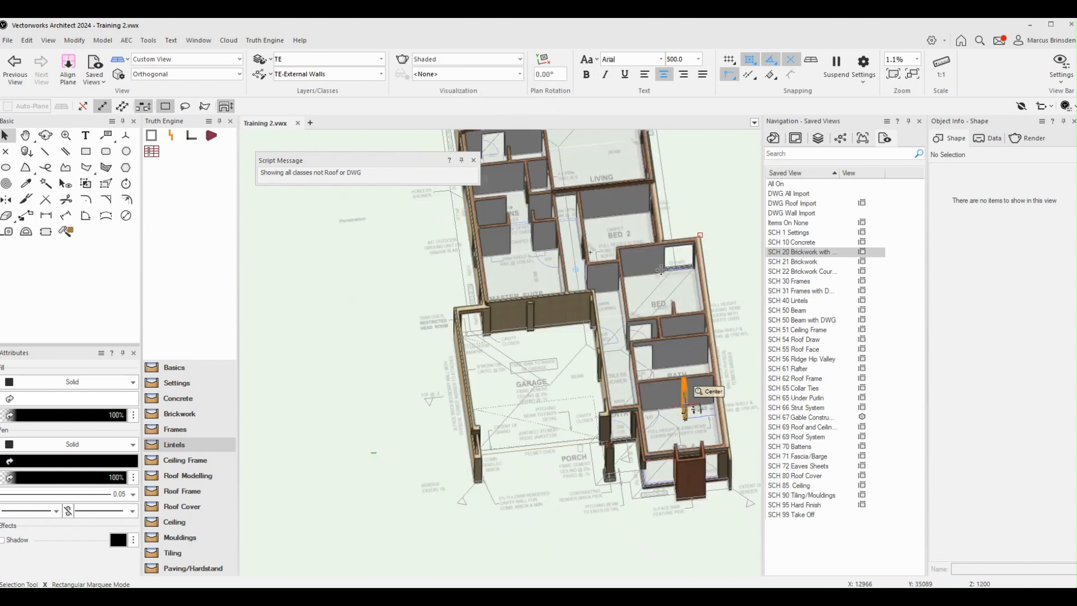
{"action": "mouse_move", "coordinate": [701, 239]}
{"action": "middle_mouse_down", "text": "ctrl"}
{"action": "mouse_move", "coordinate": [685, 408]}
{"action": "mouse_move", "coordinate": [707, 221]}
{"action": "middle_mouse_up", "text": "ctrl"}
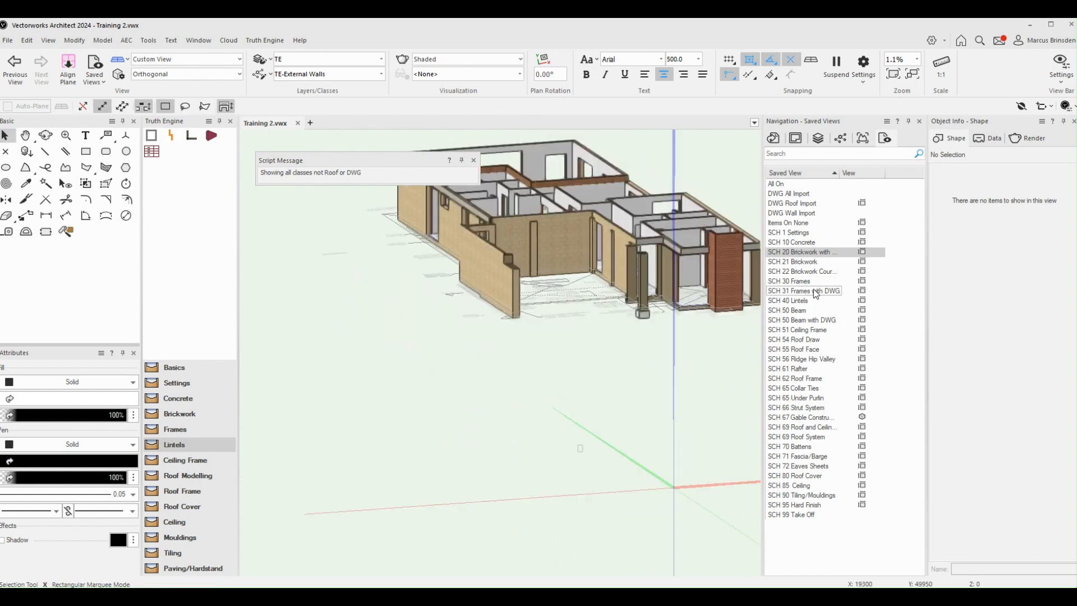
Step: Activate the SCH 31 Frames with DWG saved view and inspect the door and window frames in 3D
{"action": "double_click", "coordinate": [813, 289]}
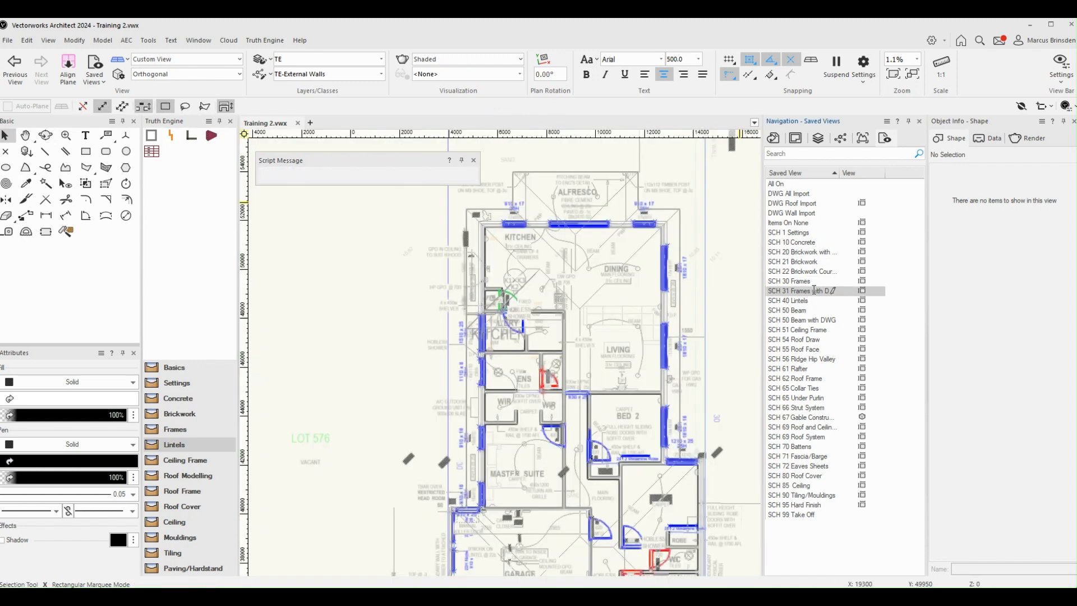
{"action": "scroll", "coordinate": [697, 393], "scroll_direction": "down", "scroll_amount": 2}
{"action": "mouse_move", "coordinate": [697, 392]}
{"action": "middle_mouse_down", "text": "ctrl"}
{"action": "mouse_move", "coordinate": [667, 471]}
{"action": "mouse_move", "coordinate": [591, 350]}
{"action": "mouse_move", "coordinate": [612, 347]}
{"action": "middle_mouse_up", "text": "ctrl"}
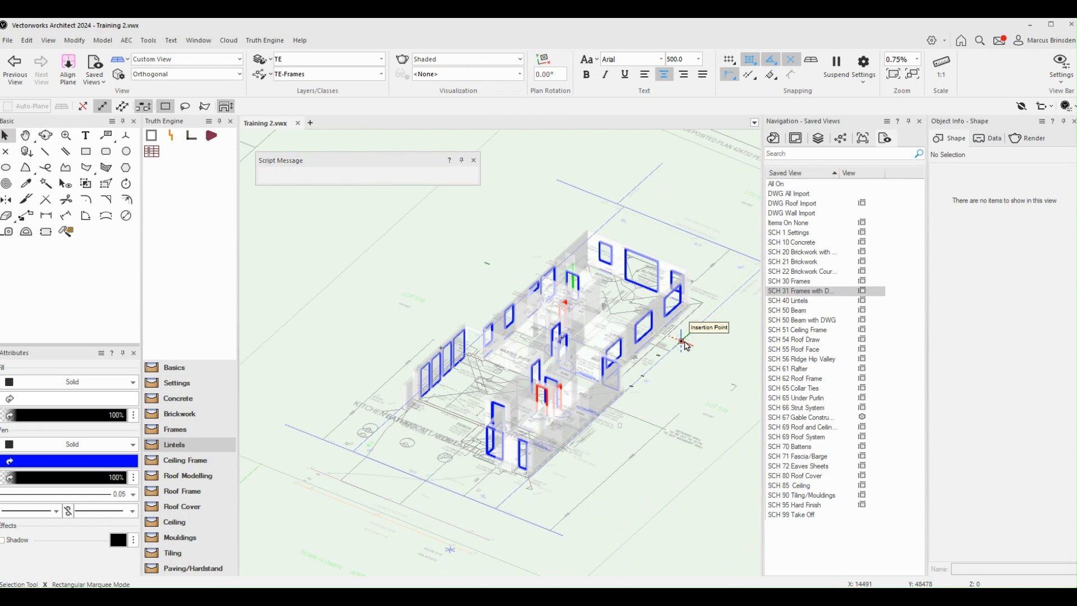
Step: Activate the SCH 40 Lintels saved view and examine the lintel labels at the living, kitchen, laundry and ensuite windows in plan
{"action": "left_click", "coordinate": [799, 301]}
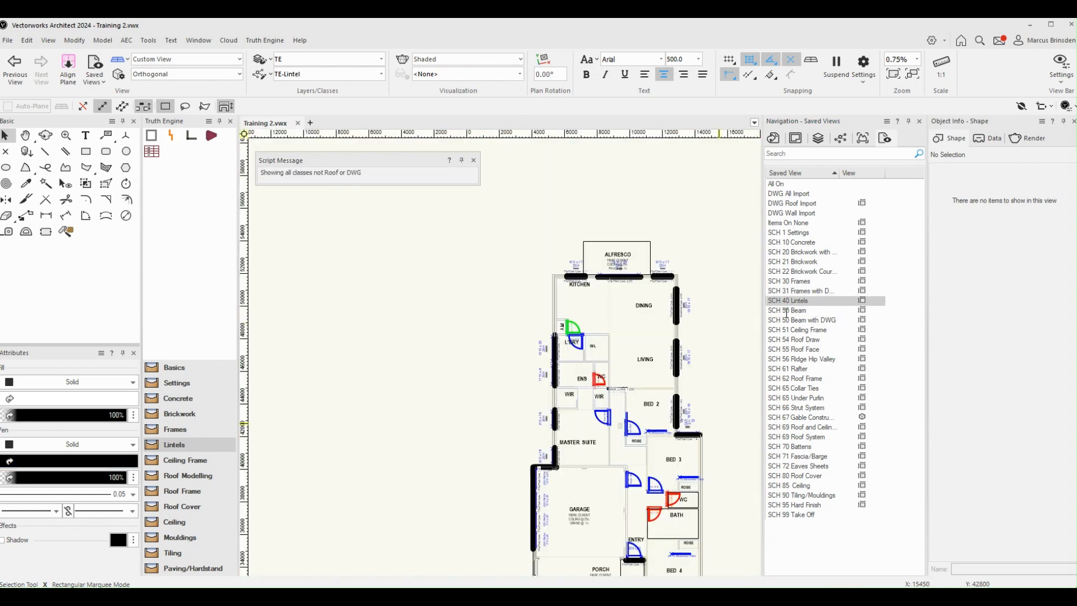
{"action": "scroll", "coordinate": [699, 344], "scroll_direction": "up", "scroll_amount": 5}
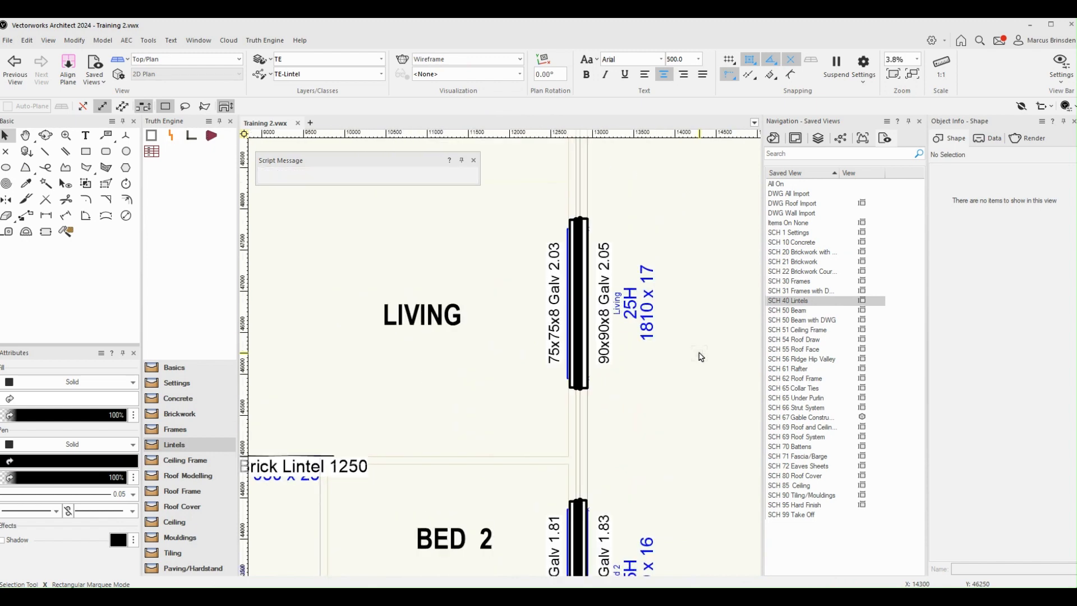
{"action": "scroll", "coordinate": [671, 369], "scroll_direction": "down", "scroll_amount": 2}
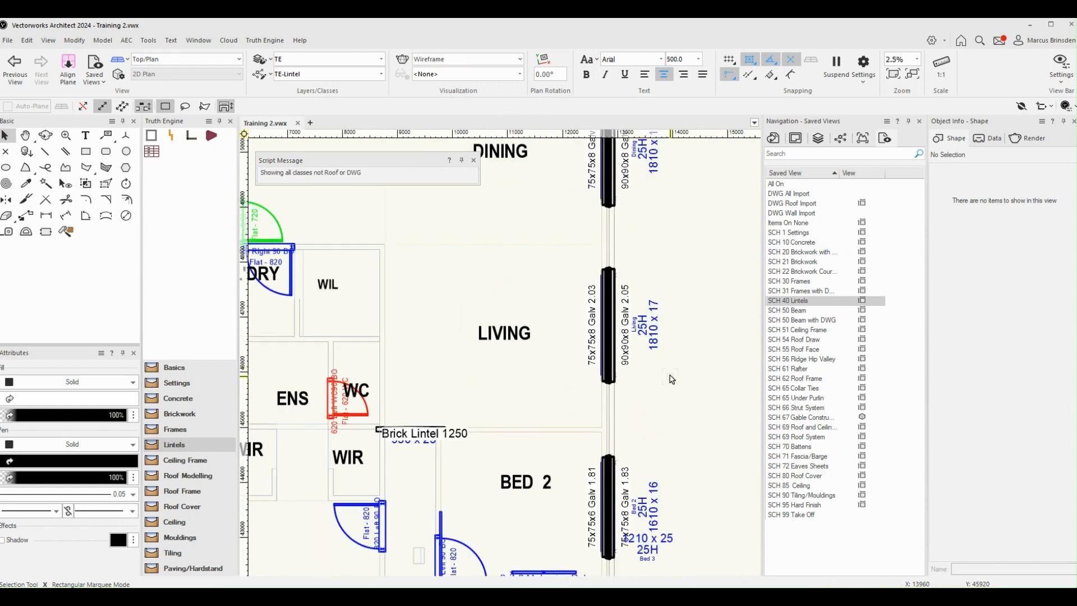
{"action": "scroll", "coordinate": [670, 375], "scroll_direction": "down", "scroll_amount": 1}
{"action": "middle_click_drag", "start_coordinate": [532, 196], "coordinate": [601, 348]}
{"action": "scroll", "coordinate": [485, 311], "scroll_direction": "up", "scroll_amount": 3}
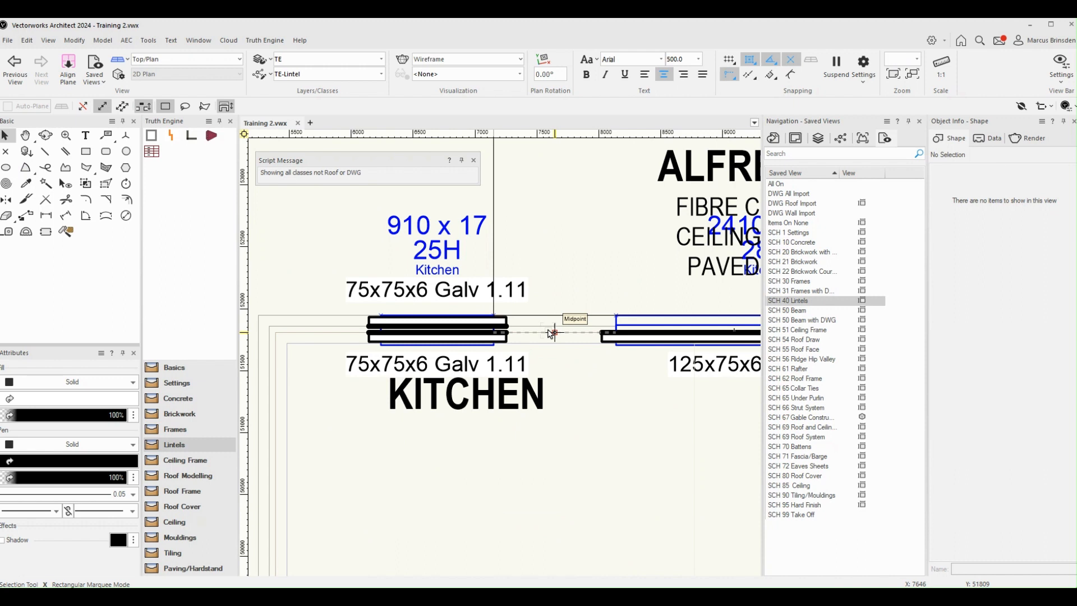
{"action": "scroll", "coordinate": [550, 334], "scroll_direction": "down", "scroll_amount": 3}
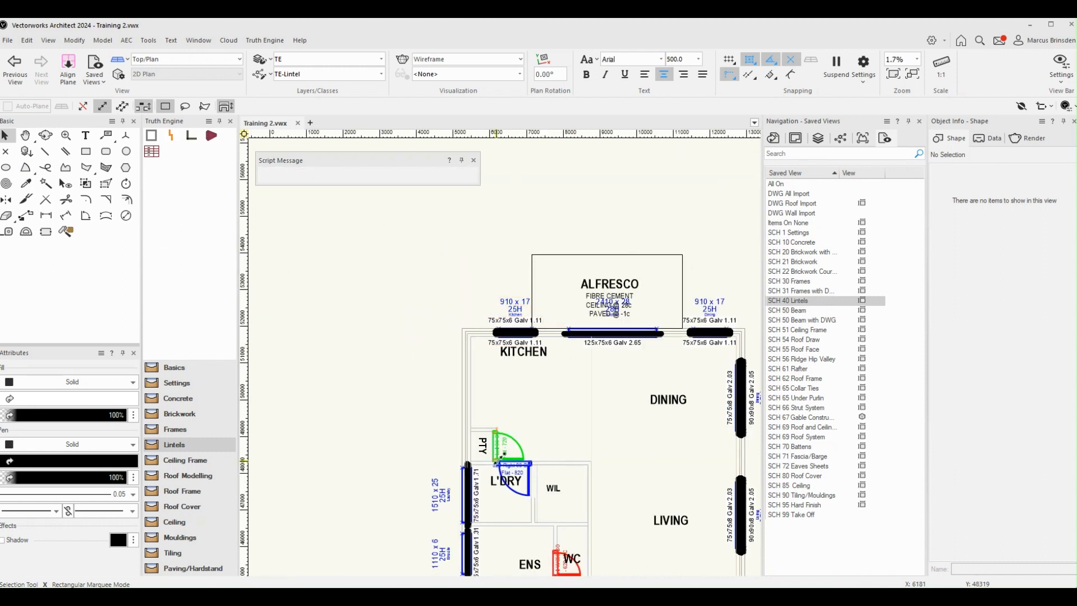
{"action": "middle_click_drag", "start_coordinate": [497, 462], "coordinate": [518, 268]}
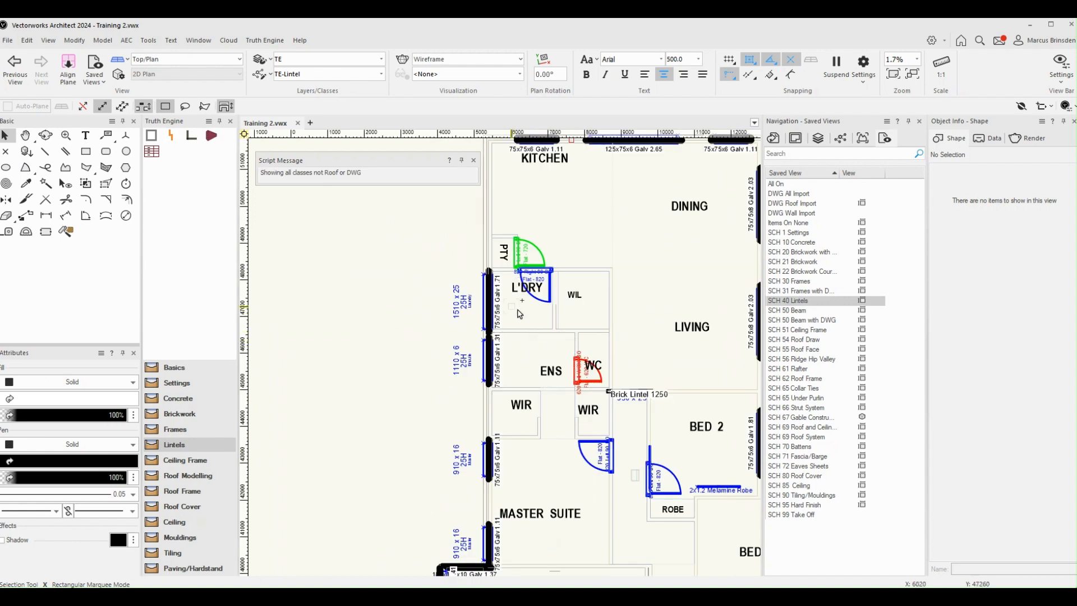
{"action": "scroll", "coordinate": [519, 314], "scroll_direction": "up", "scroll_amount": 1}
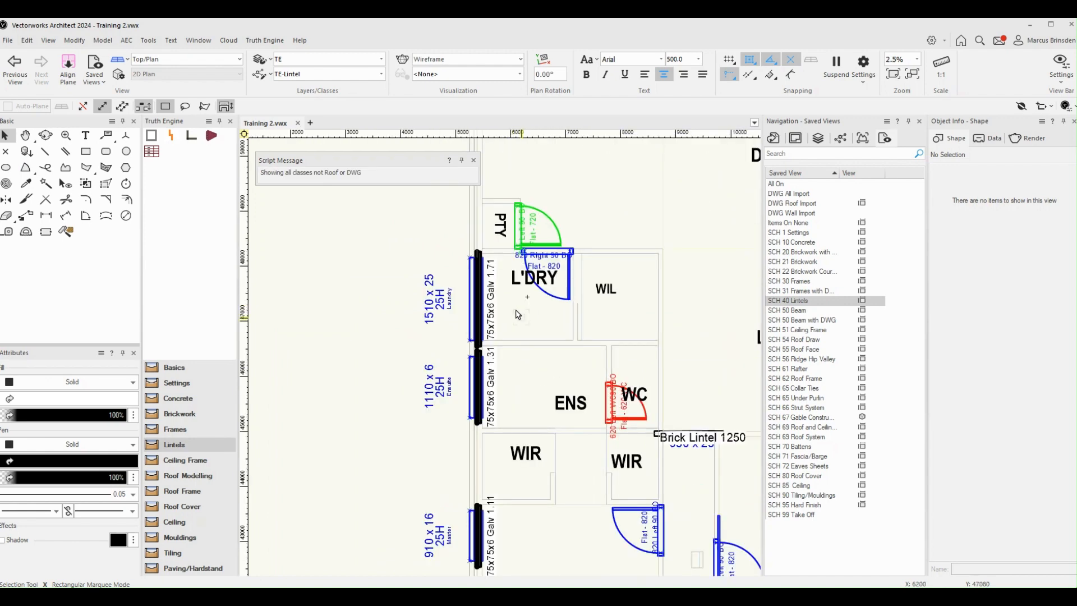
{"action": "scroll", "coordinate": [510, 392], "scroll_direction": "up", "scroll_amount": 1}
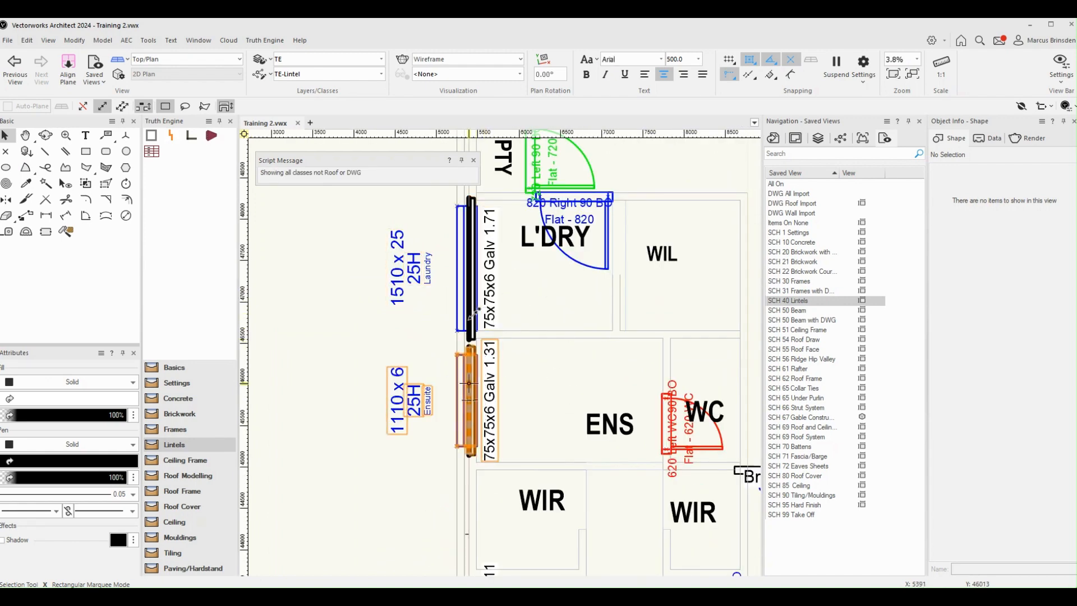
{"action": "scroll", "coordinate": [468, 381], "scroll_direction": "down", "scroll_amount": 2}
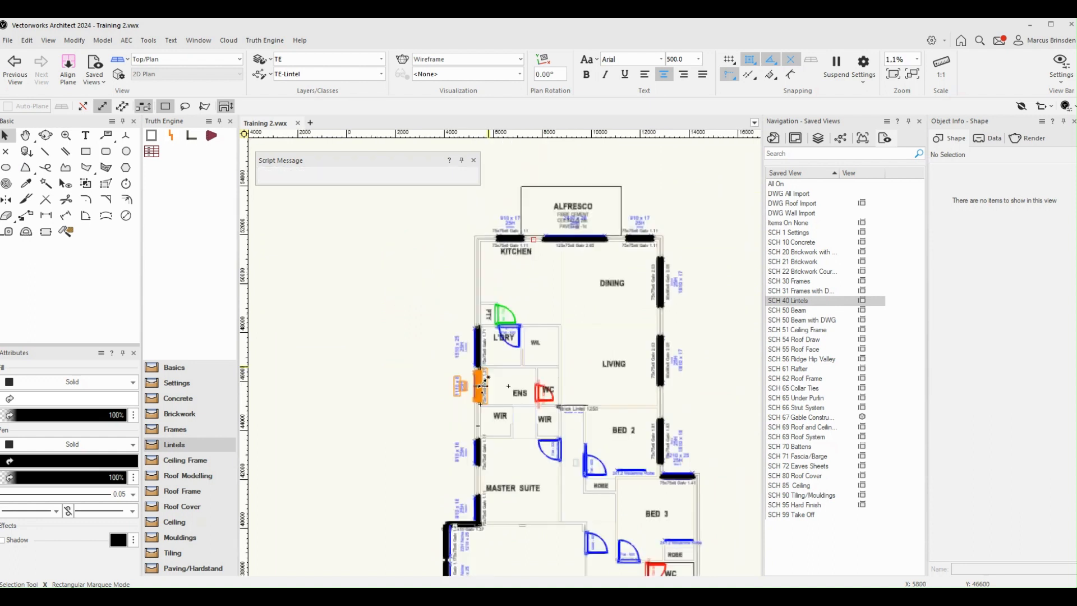
{"action": "scroll", "coordinate": [522, 263], "scroll_direction": "up", "scroll_amount": 2}
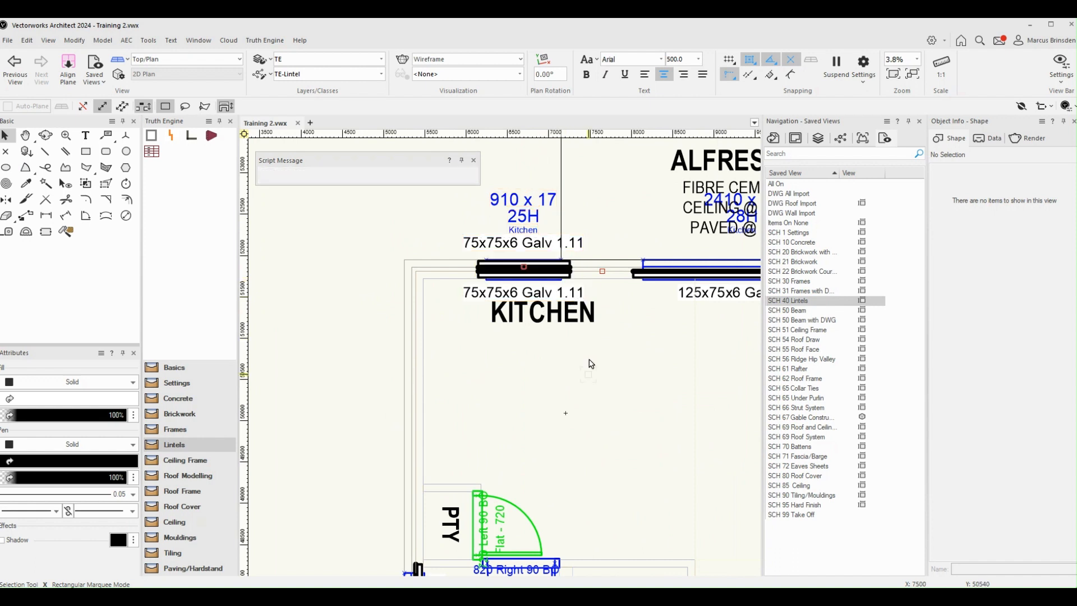
Step: Examine the lintels above the openings in shaded 3D, from the alfresco and kitchen past the master suite to the garage
{"action": "scroll", "coordinate": [499, 381], "scroll_direction": "down", "scroll_amount": 2}
{"action": "mouse_move", "coordinate": [442, 384]}
{"action": "middle_mouse_down", "text": "ctrl"}
{"action": "mouse_move", "coordinate": [568, 427]}
{"action": "mouse_move", "coordinate": [750, 422]}
{"action": "middle_mouse_up", "text": "ctrl"}
{"action": "scroll", "coordinate": [750, 421], "scroll_direction": "down", "scroll_amount": 2}
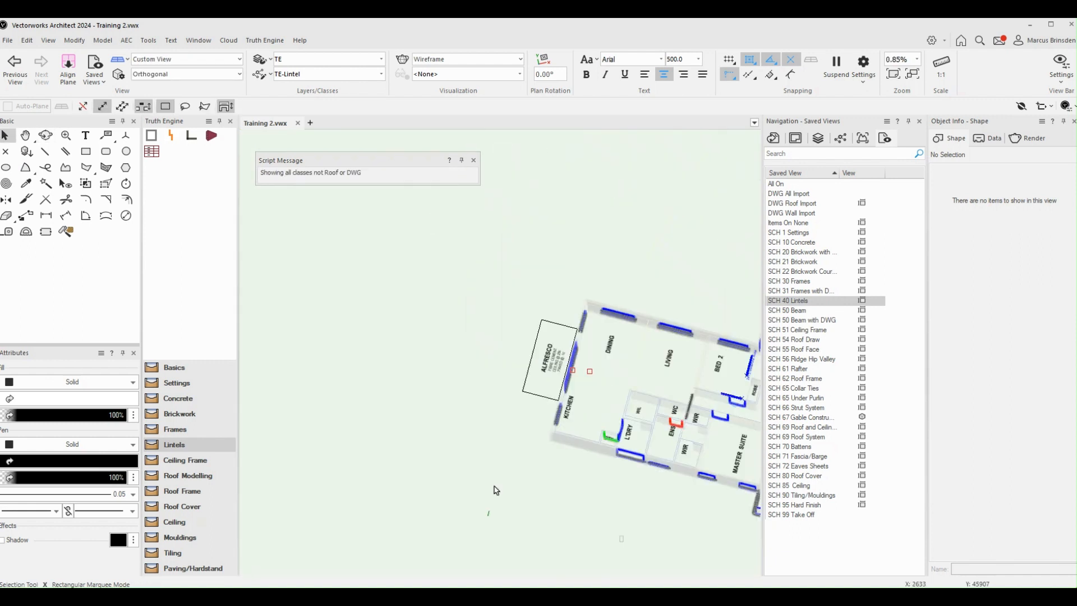
{"action": "middle_click_drag", "start_coordinate": [496, 490], "coordinate": [699, 412], "text": "ctrl"}
{"action": "scroll", "coordinate": [612, 304], "scroll_direction": "up", "scroll_amount": 5}
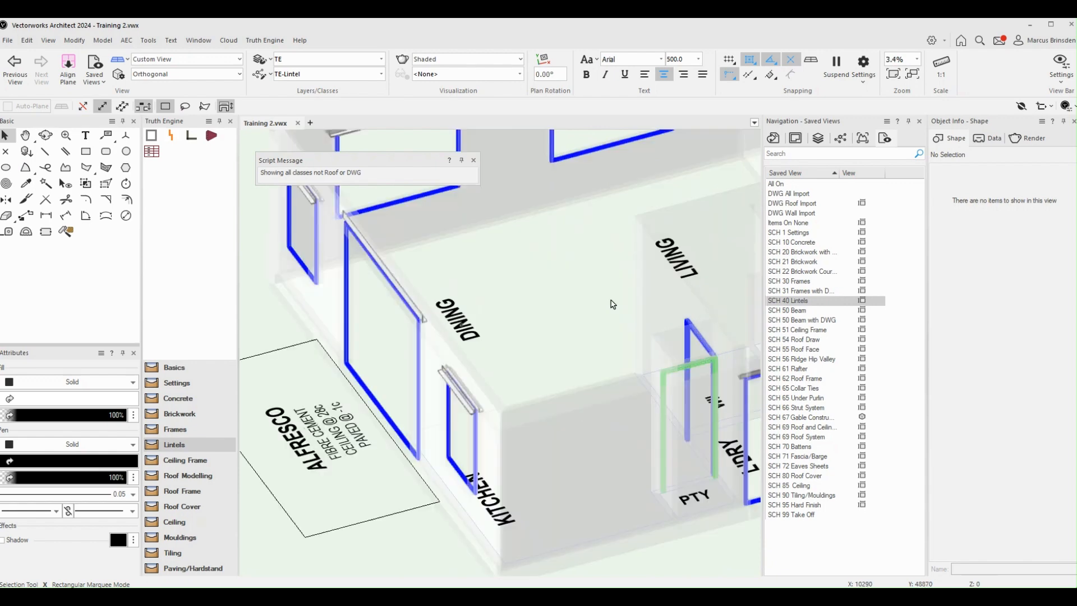
{"action": "scroll", "coordinate": [535, 368], "scroll_direction": "up", "scroll_amount": 2}
{"action": "scroll", "coordinate": [534, 368], "scroll_direction": "down", "scroll_amount": 4}
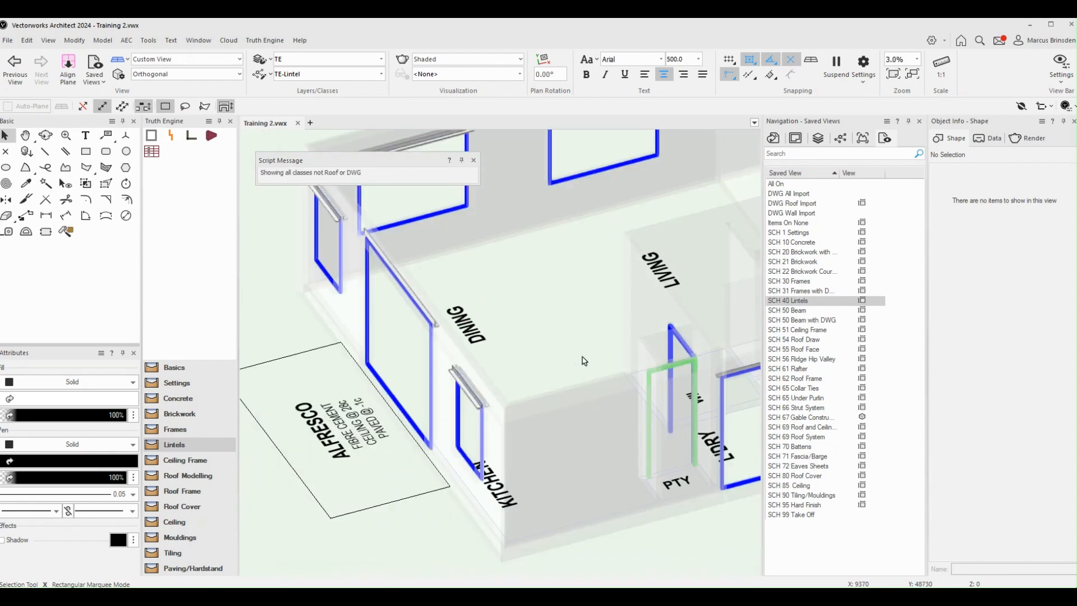
{"action": "middle_click_drag", "start_coordinate": [584, 360], "coordinate": [309, 360]}
{"action": "middle_click_drag", "start_coordinate": [550, 314], "coordinate": [321, 308]}
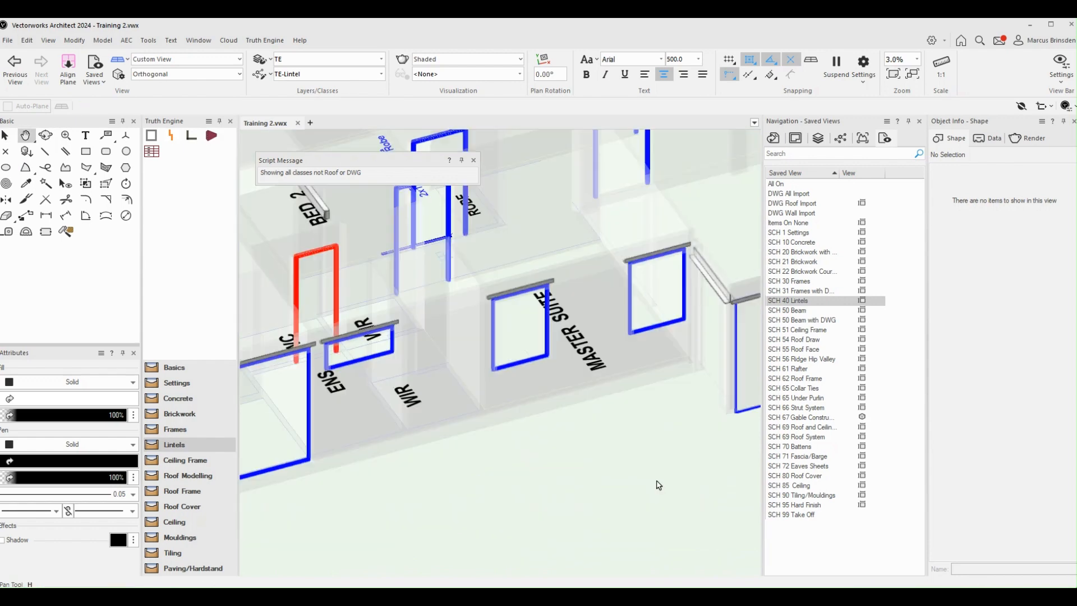
{"action": "middle_click_drag", "start_coordinate": [645, 436], "coordinate": [445, 457]}
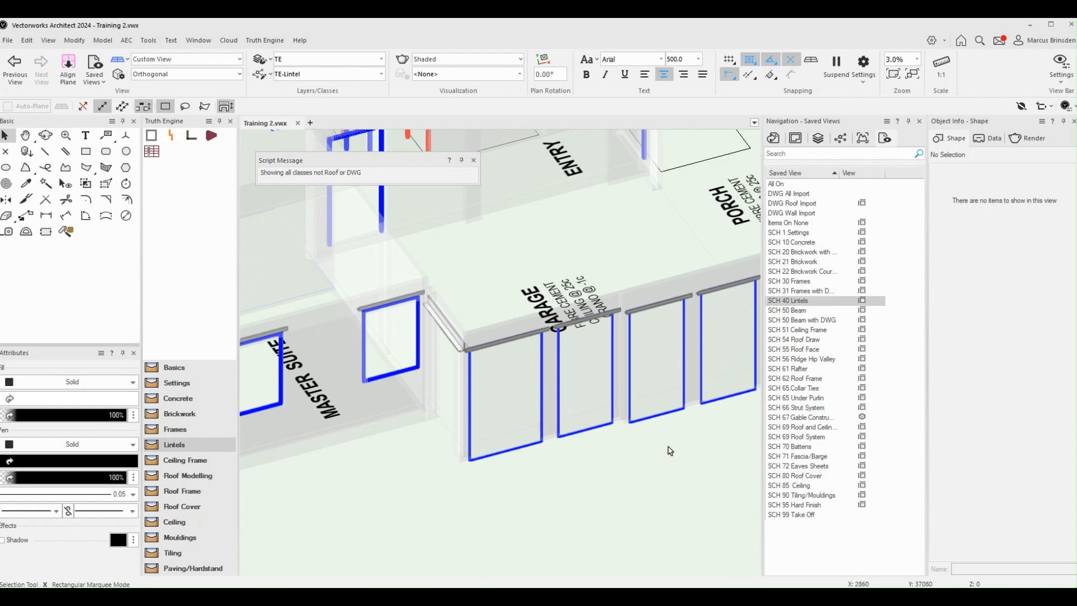
{"action": "scroll", "coordinate": [621, 342], "scroll_direction": "down", "scroll_amount": 2}
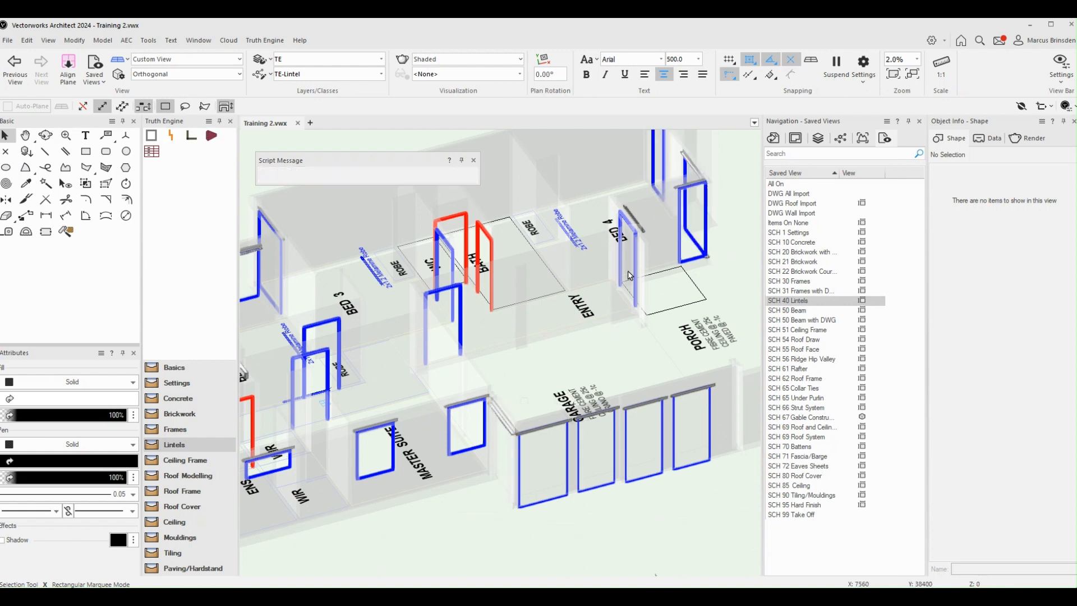
Step: Restore the SCH 40 Lintels plan and set Bearing Start and Bearing End to 90 for the garage opening with the 180x180x10 lintel
{"action": "double_click", "coordinate": [801, 302]}
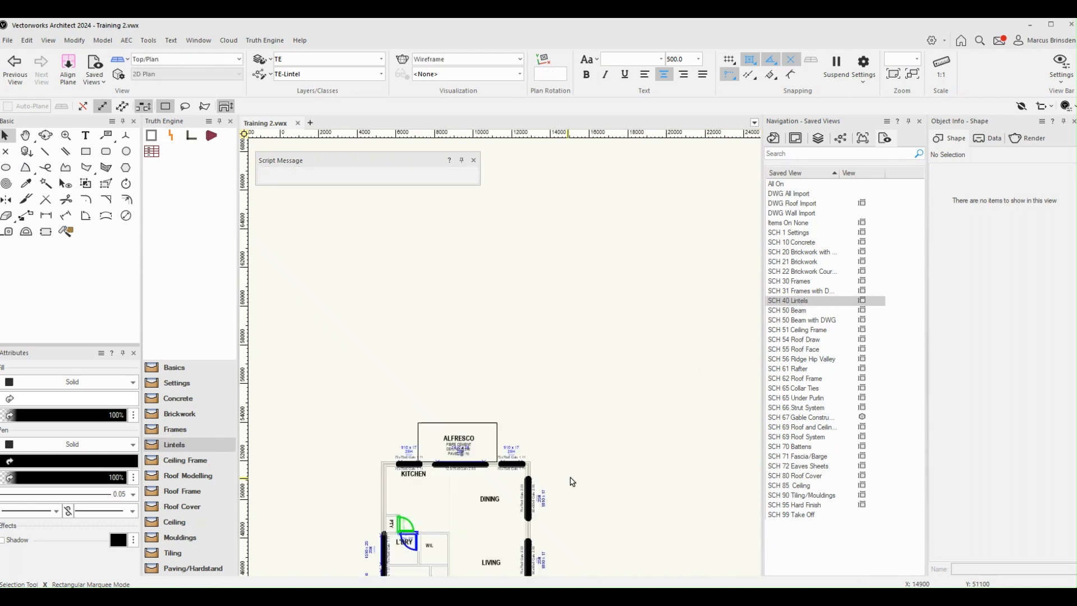
{"action": "scroll", "coordinate": [571, 481], "scroll_direction": "up", "scroll_amount": 3}
{"action": "scroll", "coordinate": [487, 391], "scroll_direction": "up", "scroll_amount": 5}
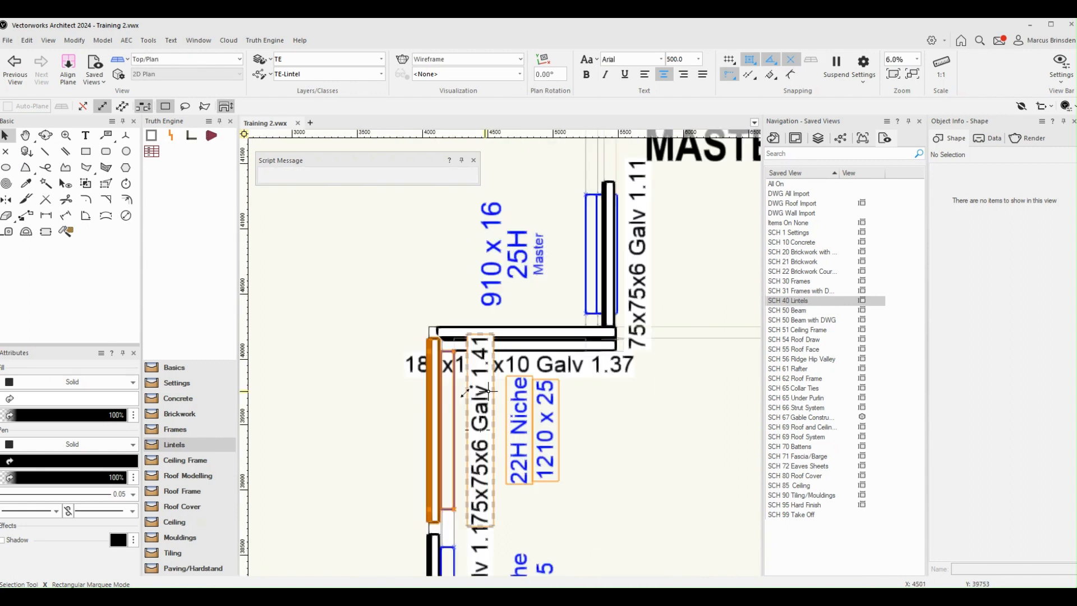
{"action": "scroll", "coordinate": [583, 333], "scroll_direction": "up", "scroll_amount": 2}
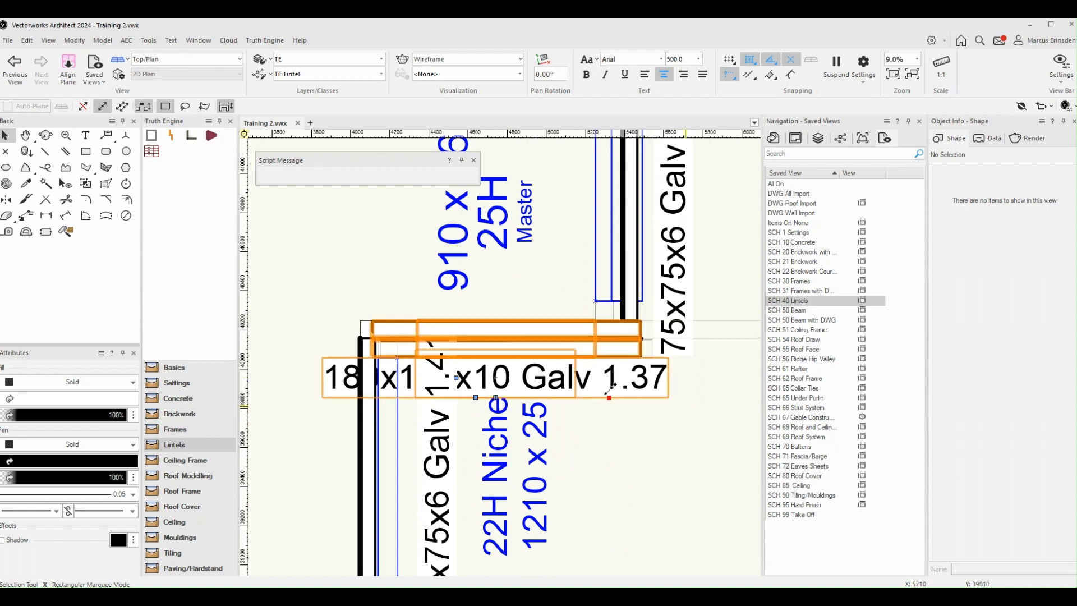
{"action": "left_click", "coordinate": [620, 371]}
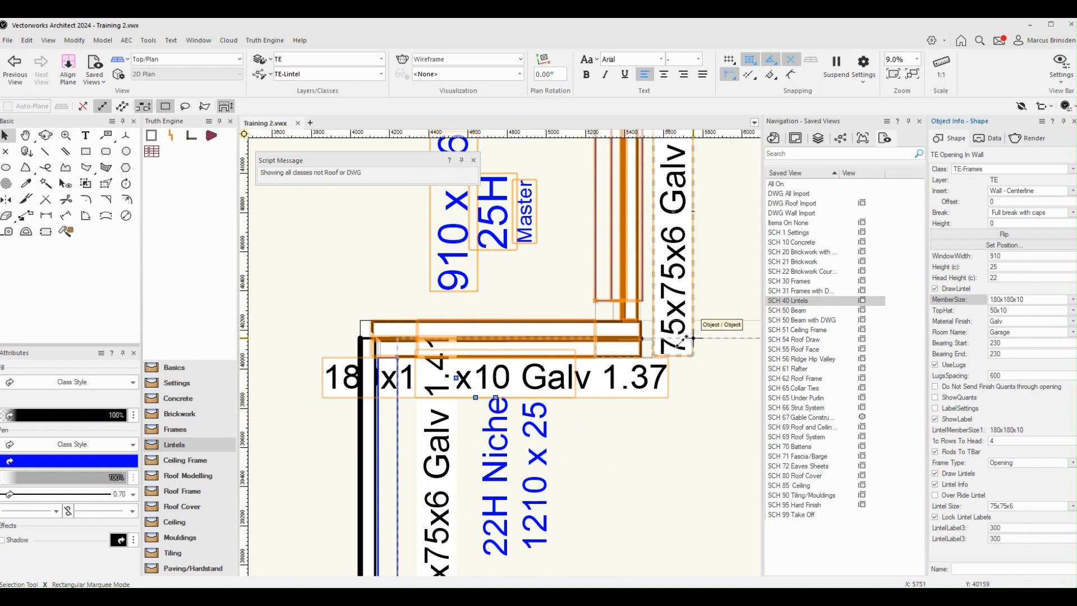
{"action": "left_click", "coordinate": [1021, 343]}
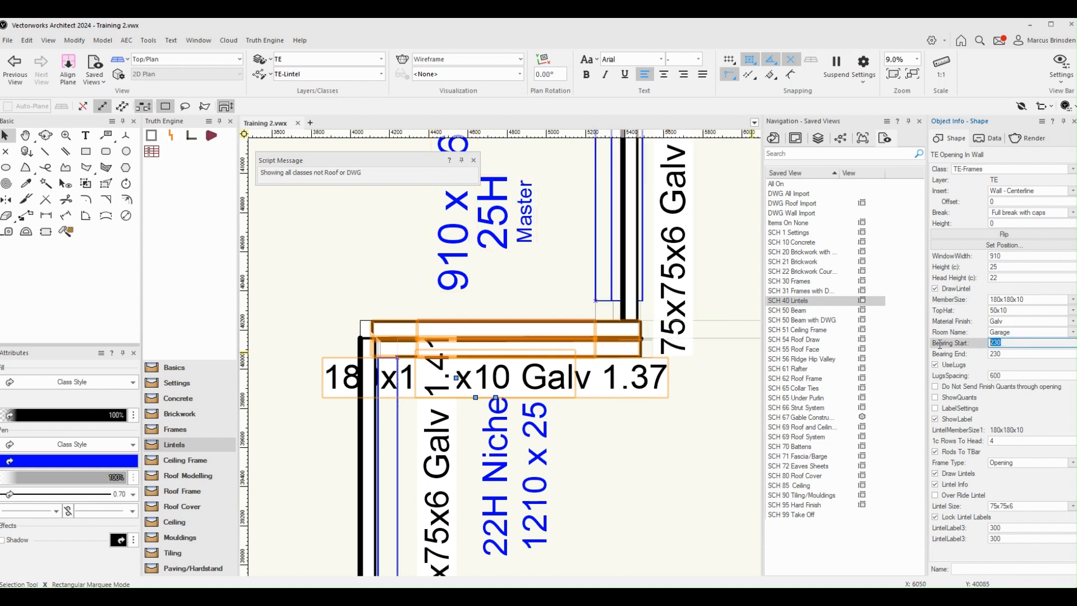
{"action": "type", "text": "90"}
{"action": "left_click", "coordinate": [1010, 354]}
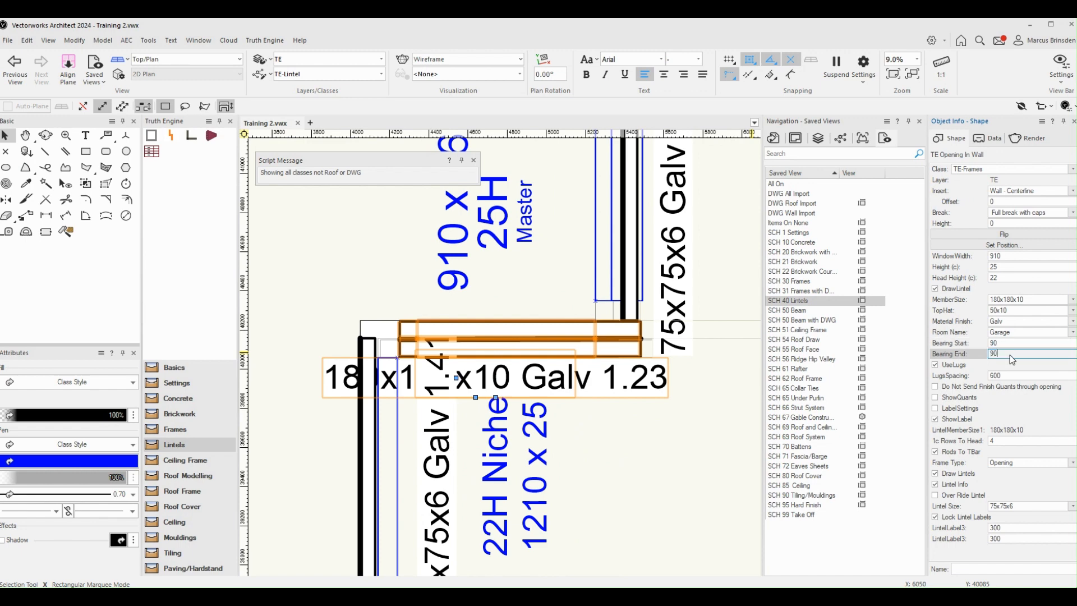
{"action": "type", "text": "90"}
{"action": "left_click", "coordinate": [1008, 344]}
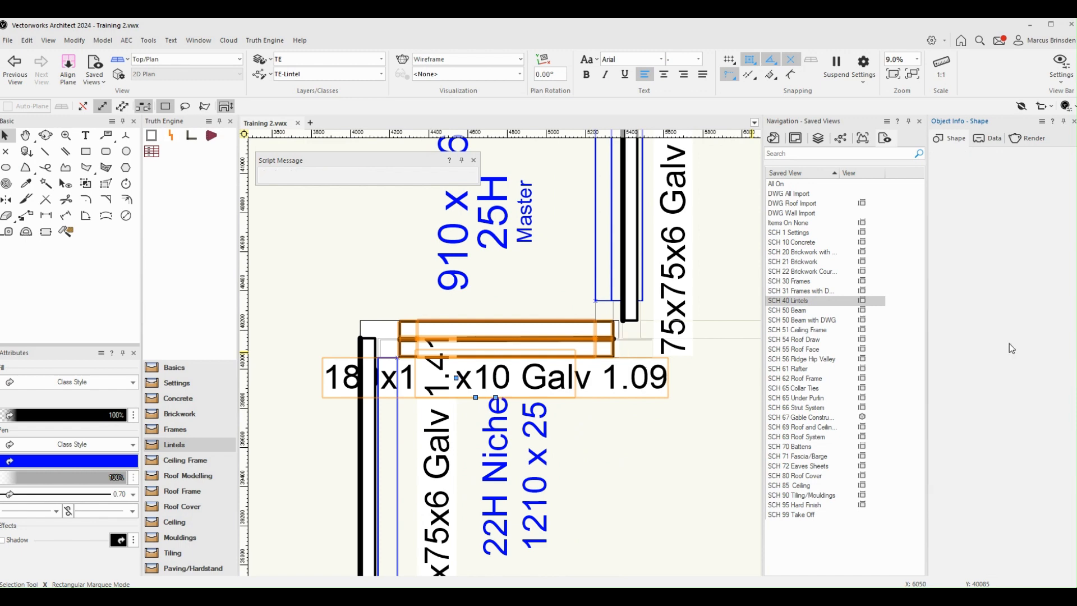
{"action": "scroll", "coordinate": [696, 421], "scroll_direction": "up", "scroll_amount": 2}
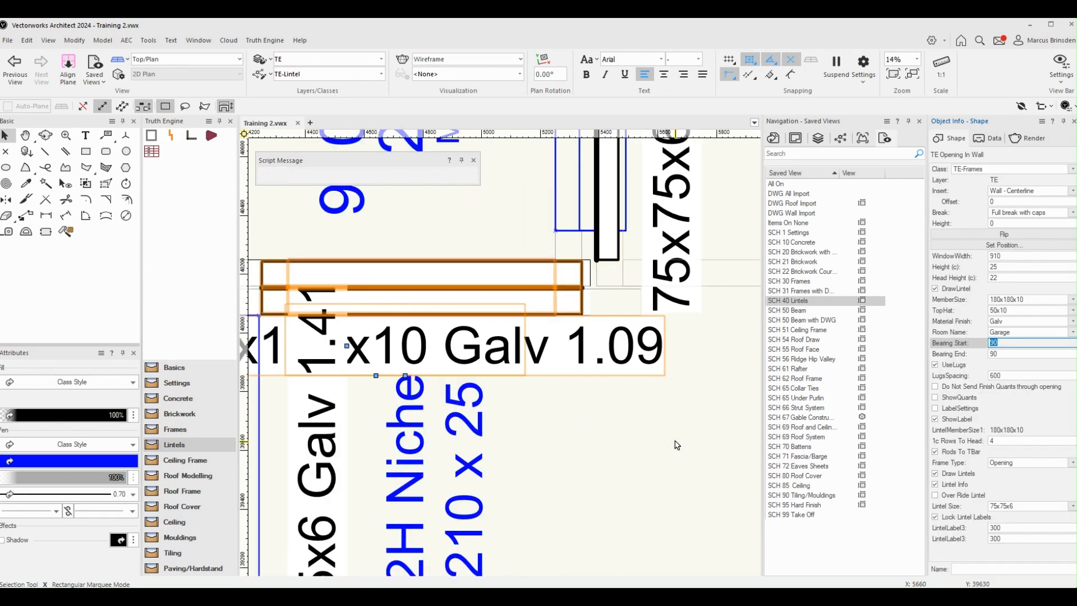
{"action": "scroll", "coordinate": [677, 445], "scroll_direction": "down", "scroll_amount": 2}
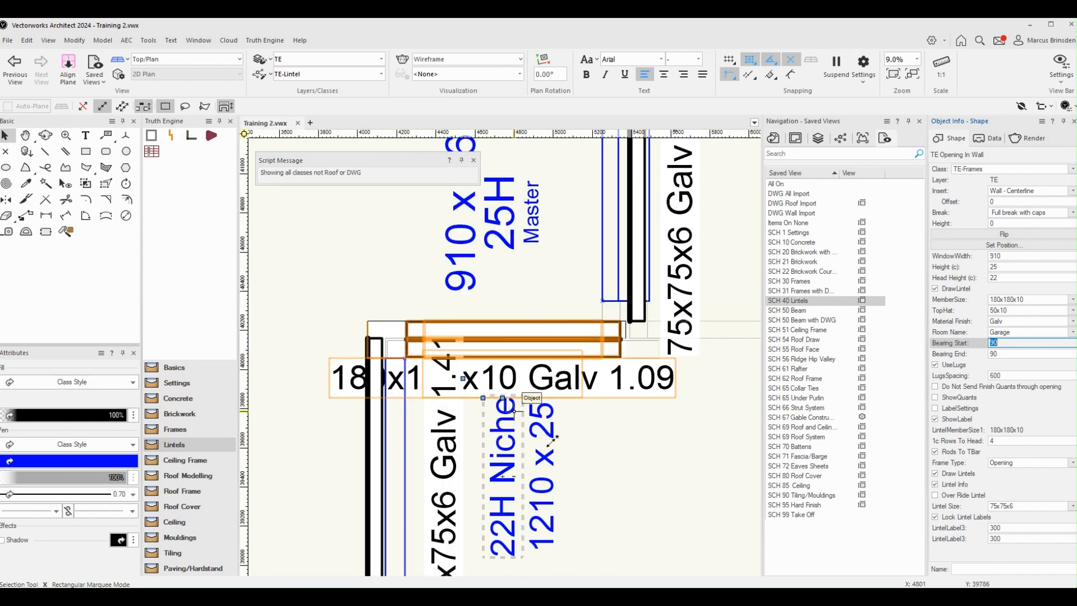
Step: Move the 180x180x10 lintel's label clear of the neighbouring niche labels, to the open area outside the wall corner above the lintel
{"action": "left_click", "coordinate": [503, 399]}
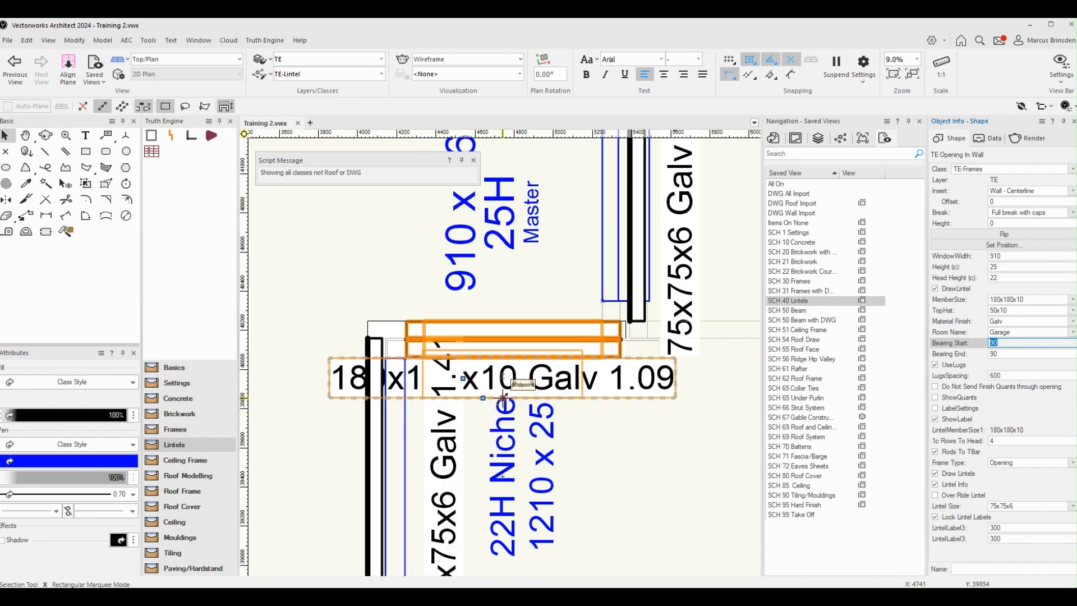
{"action": "left_click_drag", "start_coordinate": [503, 398], "coordinate": [370, 261]}
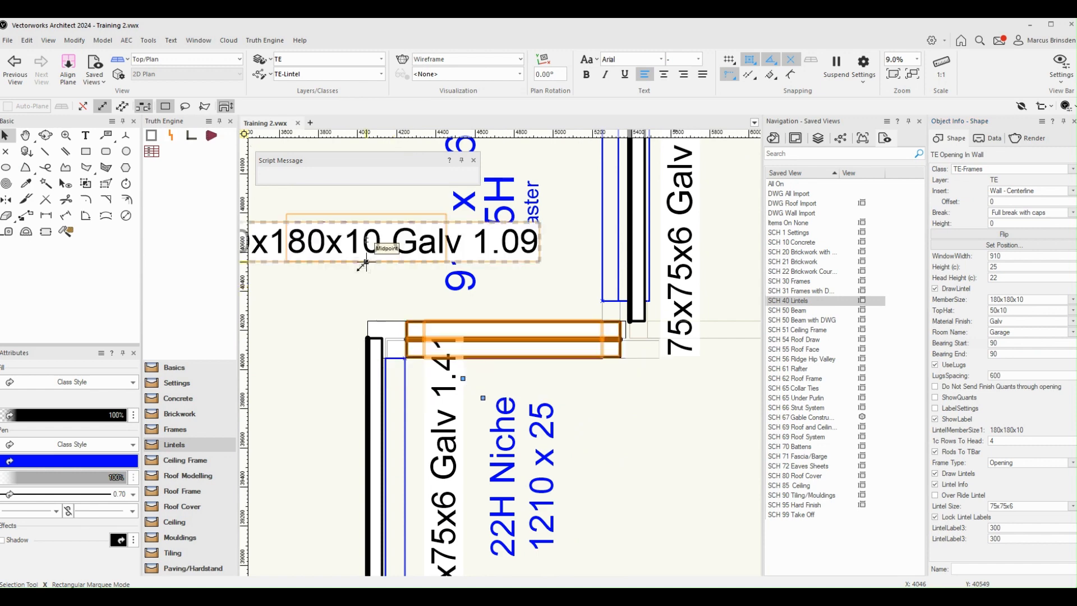
{"action": "scroll", "coordinate": [378, 277], "scroll_direction": "down", "scroll_amount": 2}
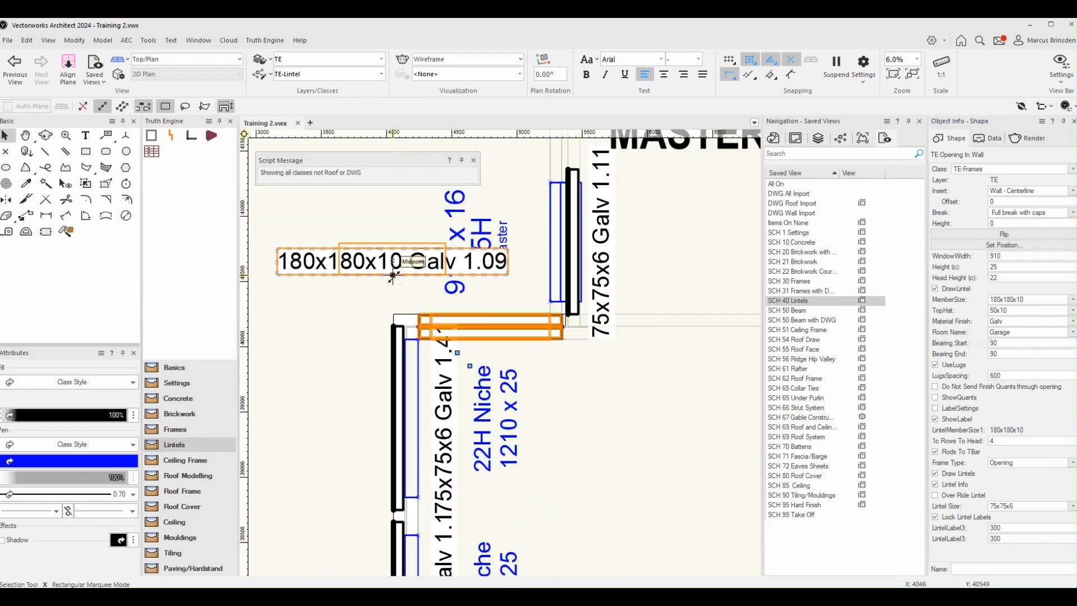
{"action": "left_click_drag", "start_coordinate": [393, 275], "coordinate": [347, 301]}
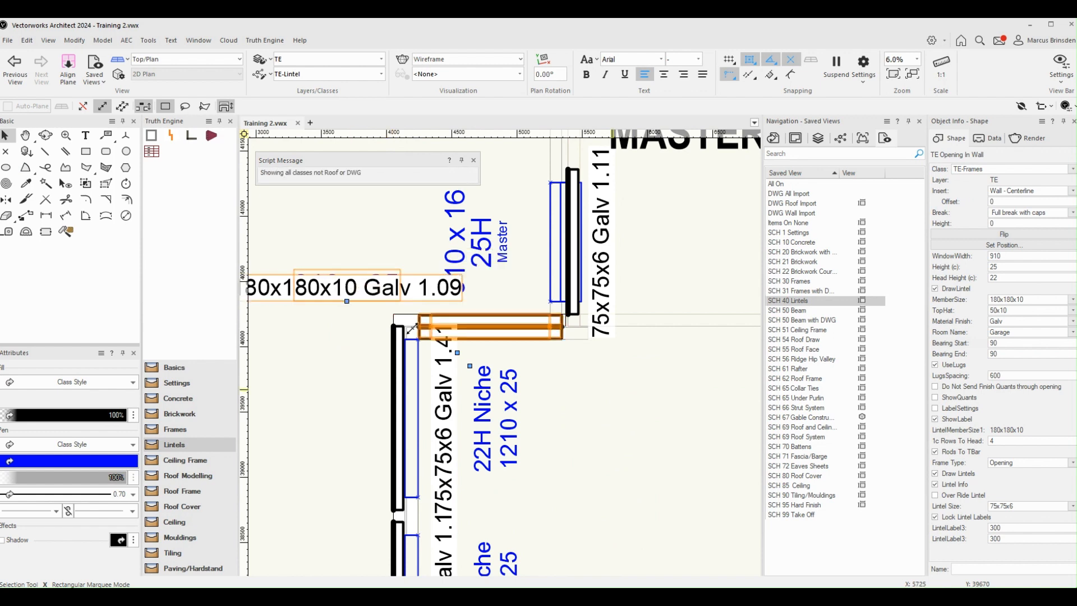
Step: Shift the 180x180x10 lintel's label further away from the 910 x 16 Master window label, above the niche wall corner
{"action": "middle_click_drag", "start_coordinate": [610, 409], "coordinate": [726, 445]}
{"action": "middle_click_drag", "start_coordinate": [613, 408], "coordinate": [623, 409]}
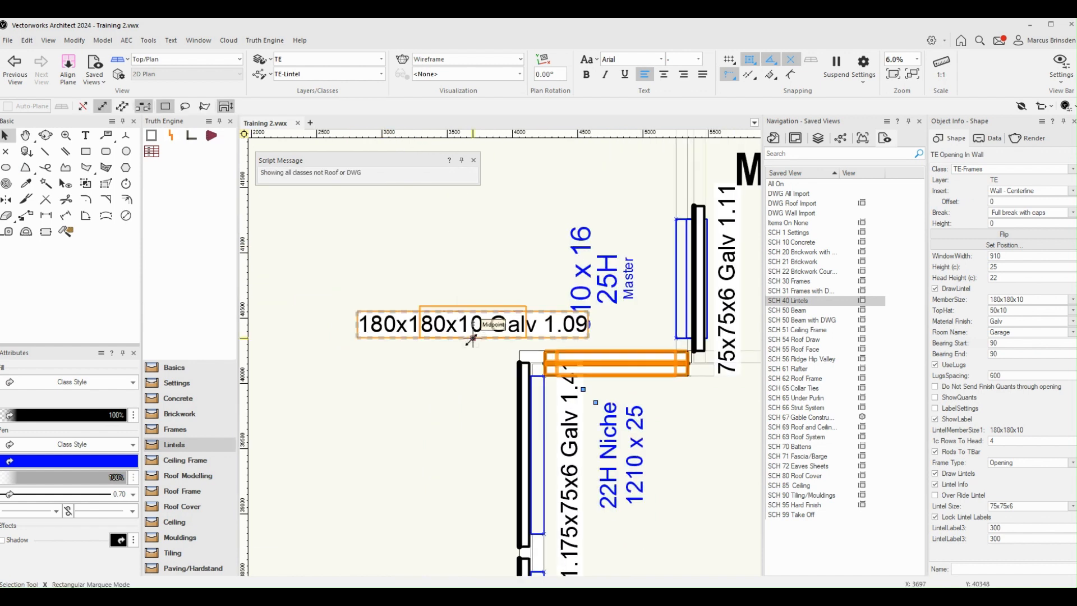
{"action": "left_click_drag", "start_coordinate": [470, 340], "coordinate": [424, 337]}
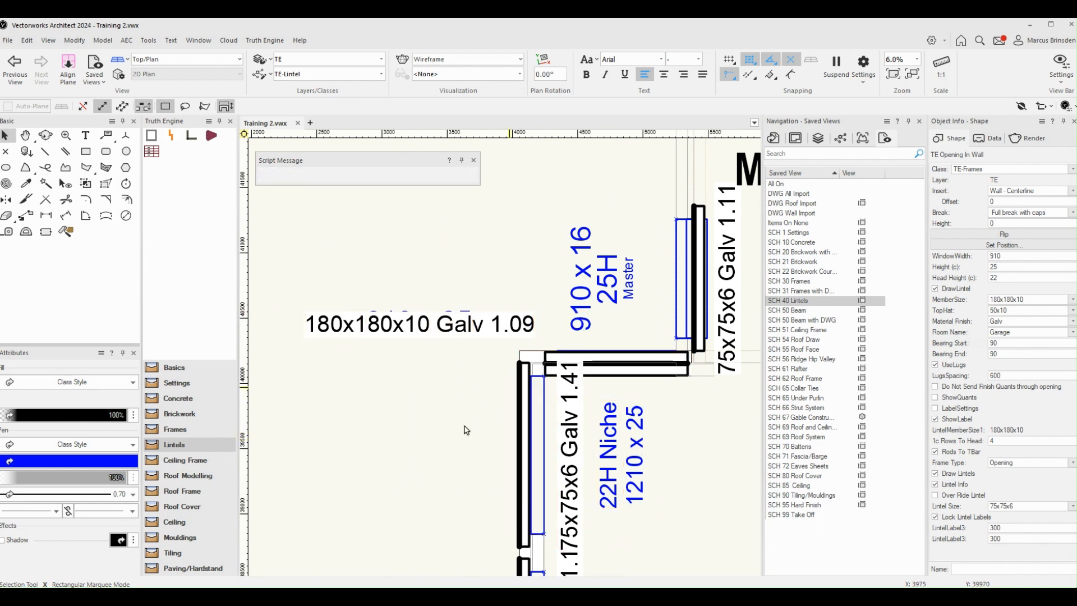
{"action": "left_click", "coordinate": [534, 387]}
Step: Examine the 180x180x10 lintel over the garage opening in 3D, including how its ends bear on the walls
{"action": "scroll", "coordinate": [534, 387], "scroll_direction": "up", "scroll_amount": 3}
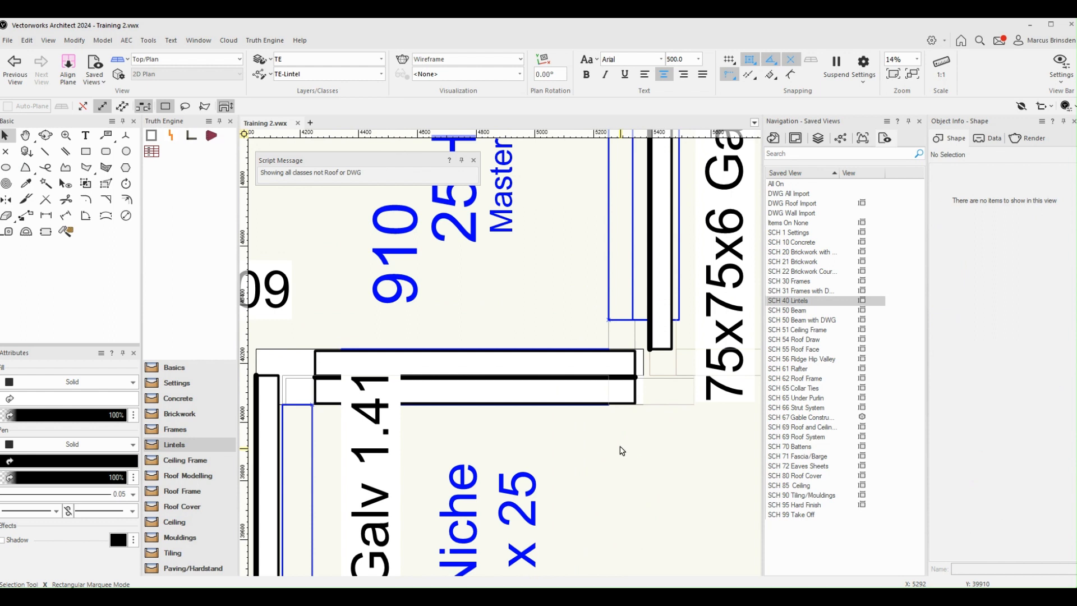
{"action": "key", "text": "shift+c"}
{"action": "left_click_drag", "start_coordinate": [558, 411], "coordinate": [538, 380]}
{"action": "scroll", "coordinate": [538, 380], "scroll_direction": "down", "scroll_amount": 3}
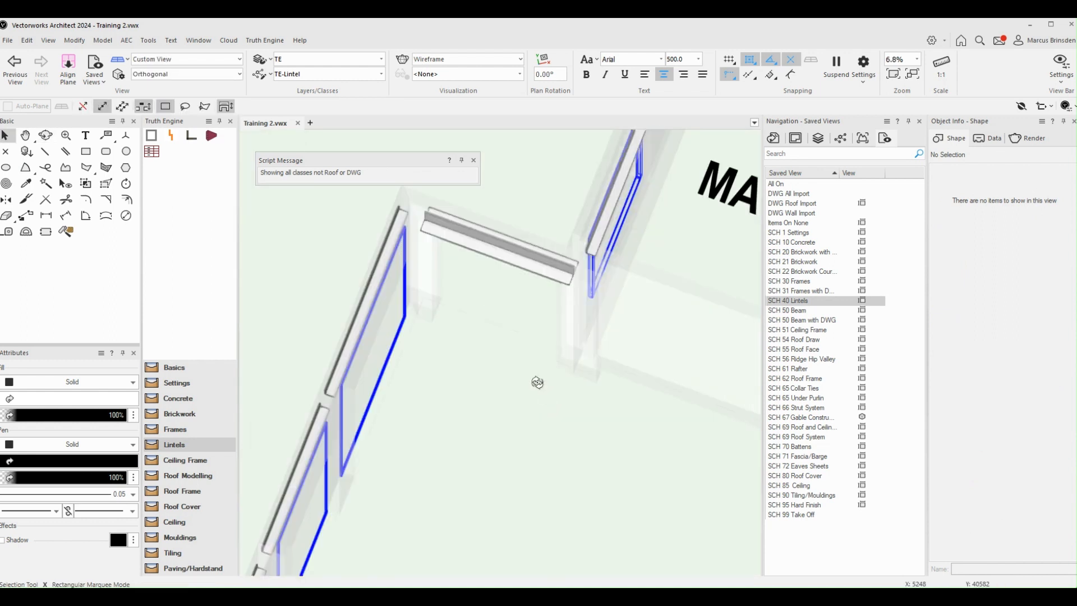
{"action": "scroll", "coordinate": [577, 248], "scroll_direction": "up", "scroll_amount": 2}
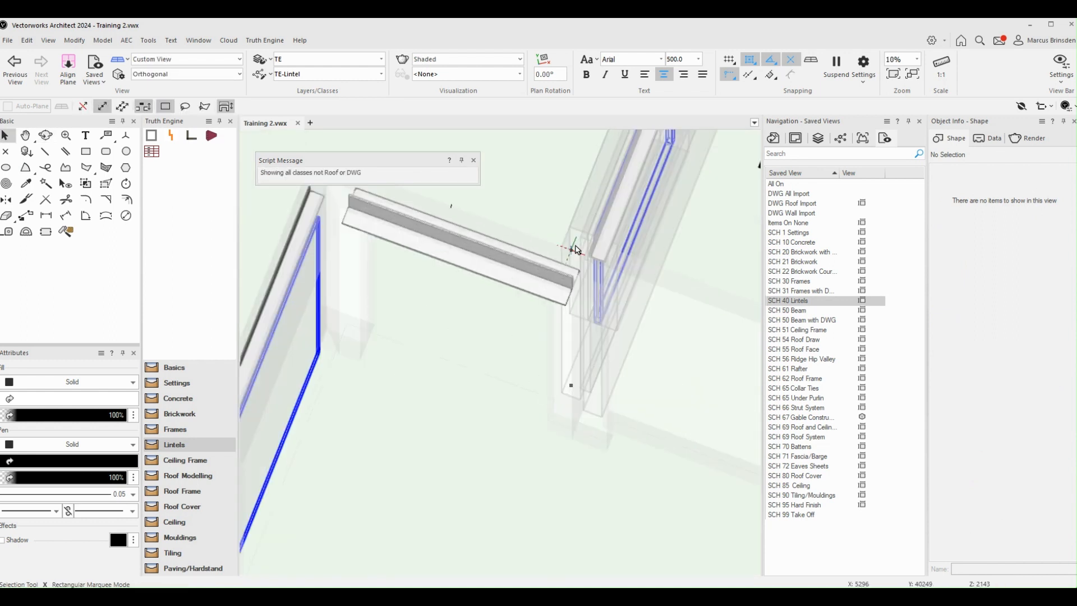
{"action": "left_click_drag", "start_coordinate": [577, 248], "coordinate": [557, 265]}
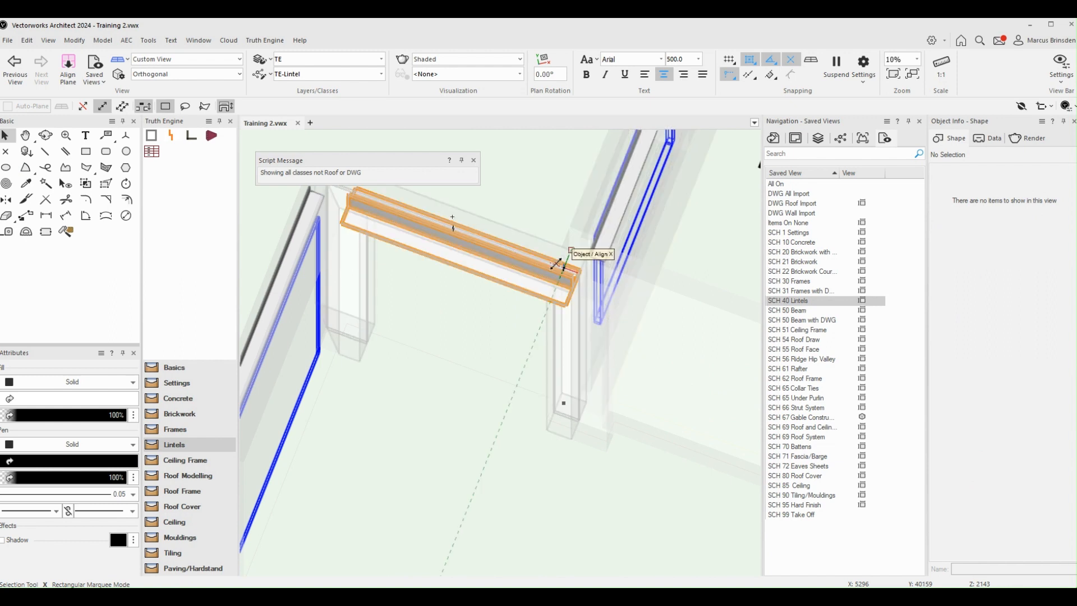
{"action": "scroll", "coordinate": [557, 265], "scroll_direction": "down", "scroll_amount": 5}
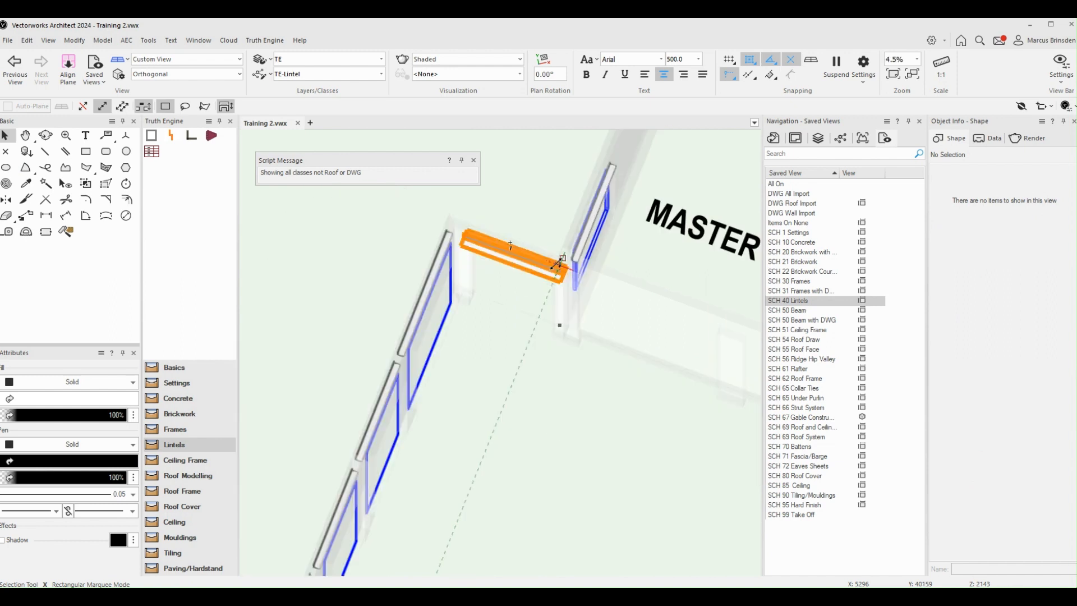
Step: Restore the SCH 40 Lintels plan and examine the mitred 75x75x6 lintel over the Bed 4 corner window
{"action": "double_click", "coordinate": [803, 302]}
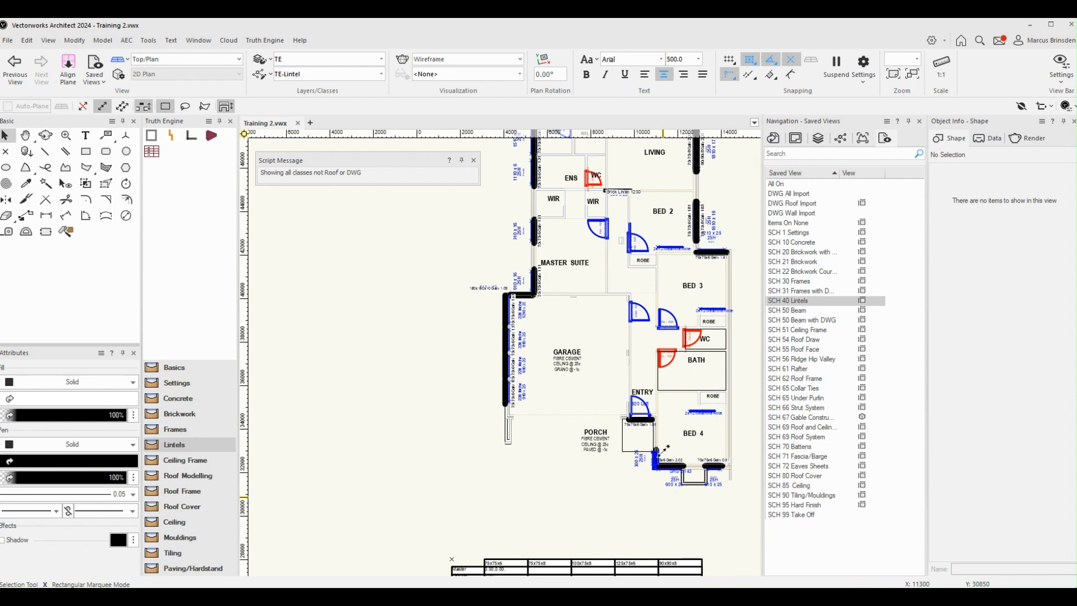
{"action": "scroll", "coordinate": [663, 447], "scroll_direction": "up", "scroll_amount": 10}
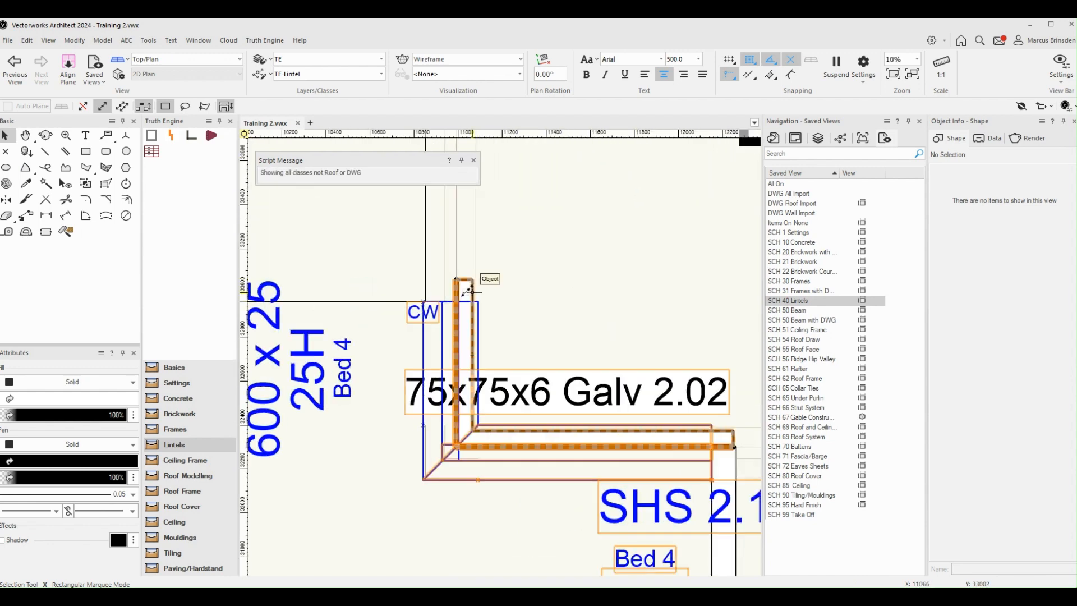
{"action": "left_click", "coordinate": [468, 289]}
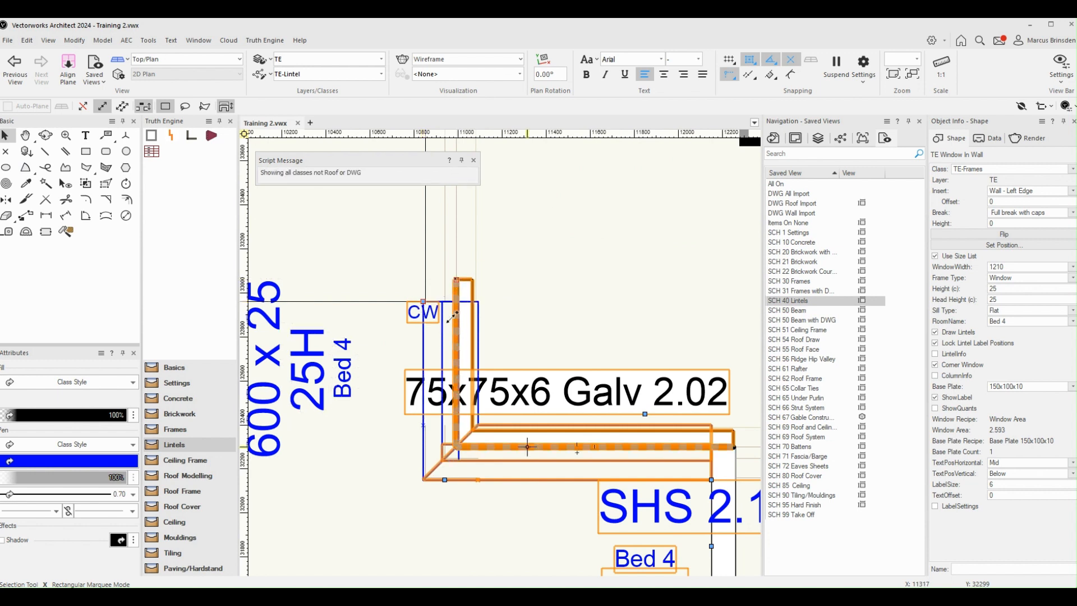
{"action": "left_click", "coordinate": [520, 512]}
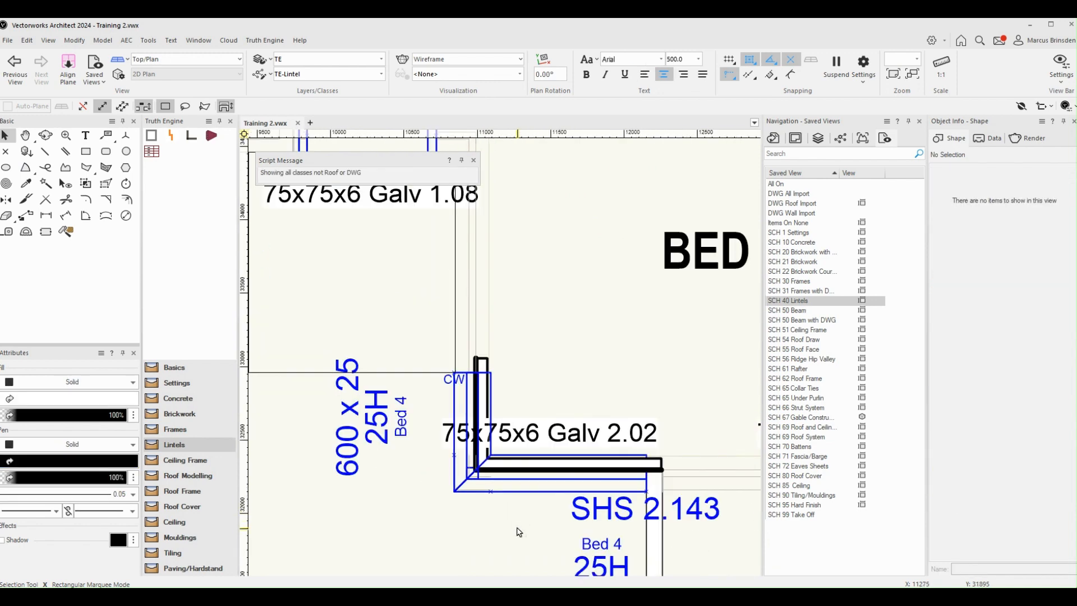
{"action": "middle_click_drag", "start_coordinate": [518, 532], "coordinate": [502, 485]}
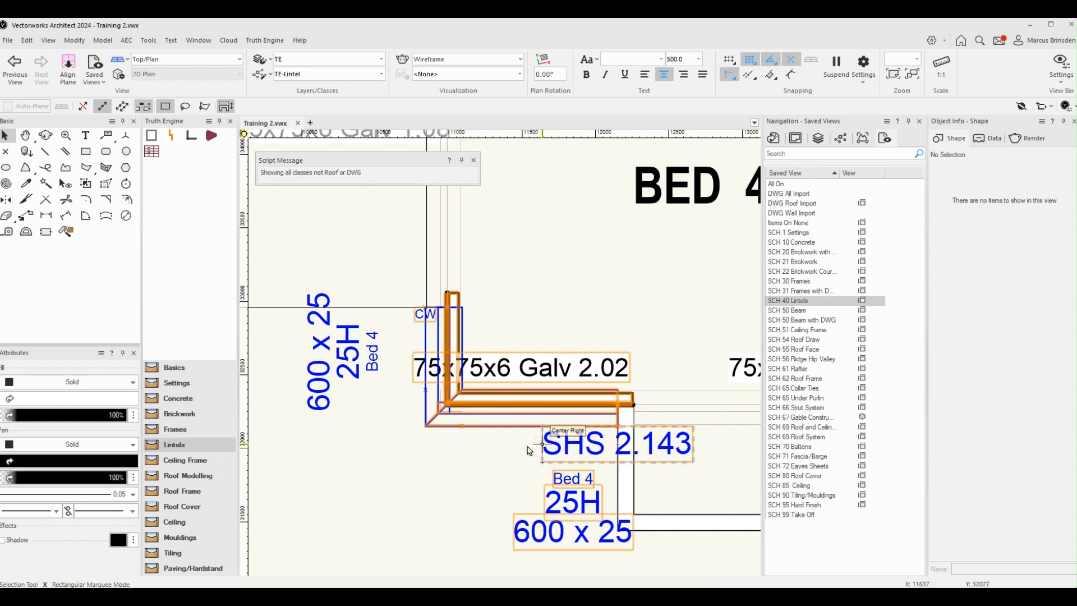
Step: Select the Bed 4 corner window, display its LintelInfo settings to review them, and hide them again
{"action": "left_click", "coordinate": [542, 404]}
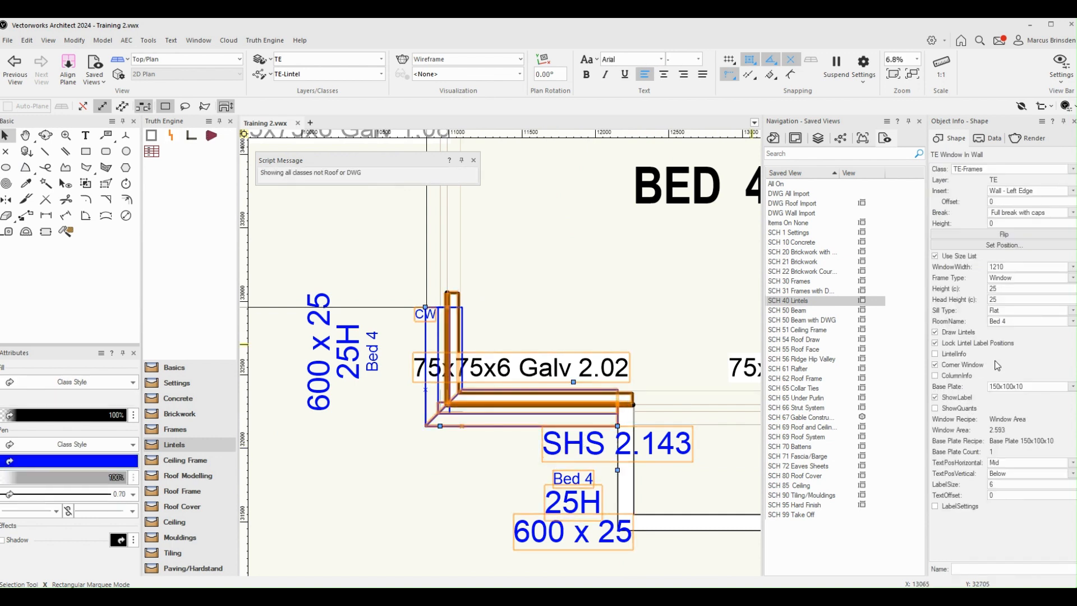
{"action": "left_click", "coordinate": [934, 354]}
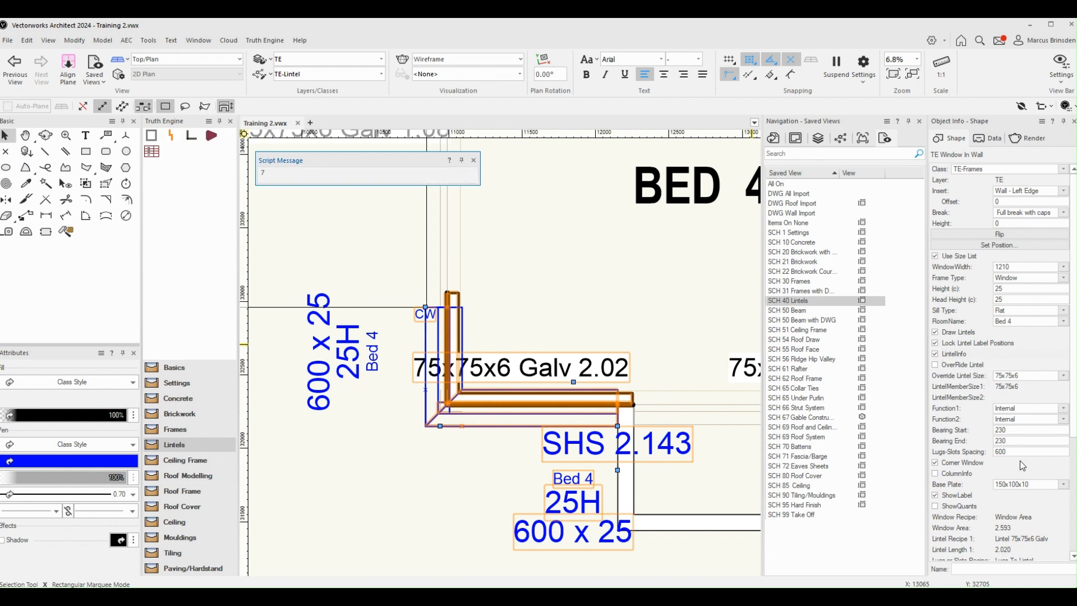
{"action": "left_click", "coordinate": [935, 354]}
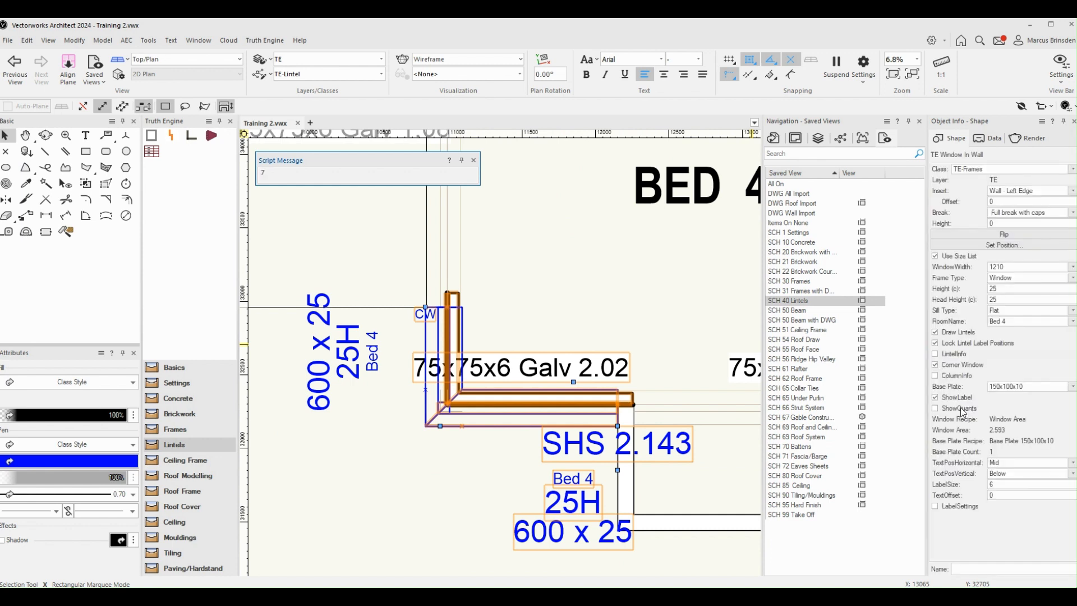
Step: Show the corner window's ColumnInfo and set Corner Column to 50NB, Base Plate to NB Column Base and CornerColumnHeight to To Footing
{"action": "left_click", "coordinate": [935, 376]}
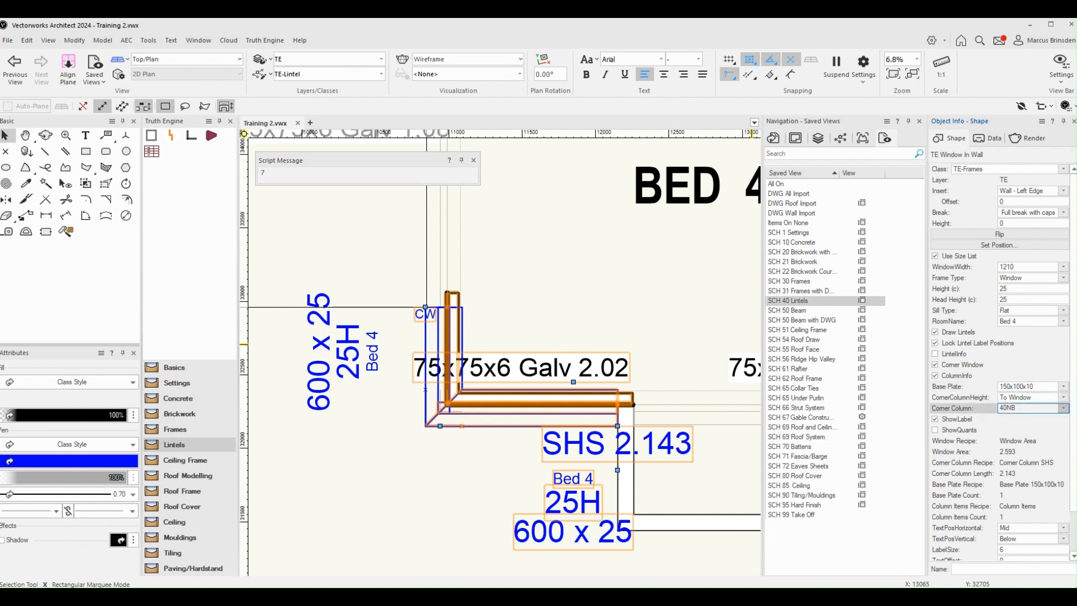
{"action": "key", "text": "Down"}
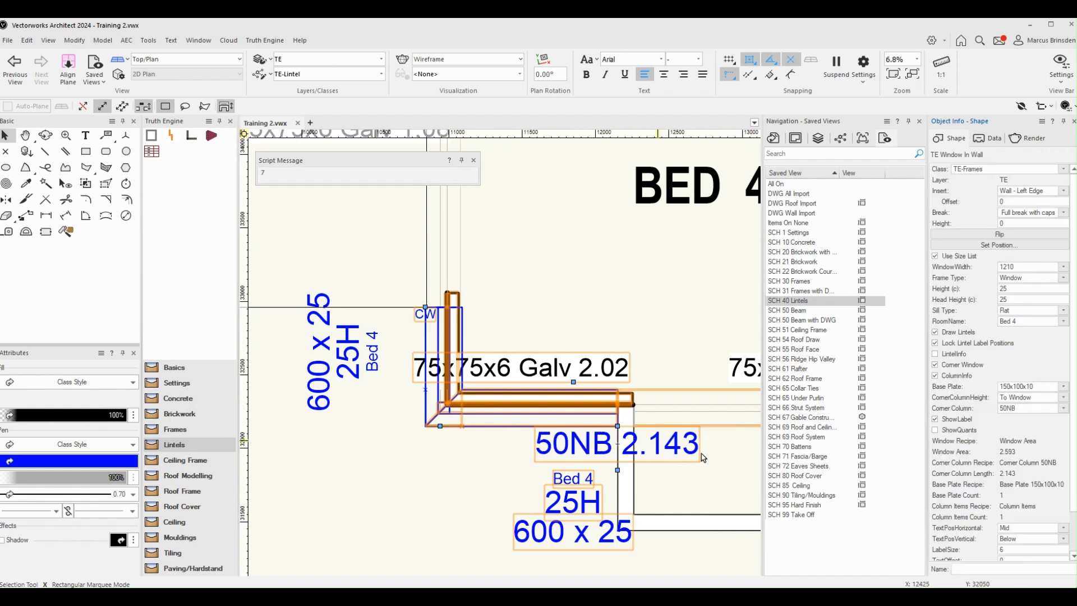
{"action": "left_click", "coordinate": [1022, 387]}
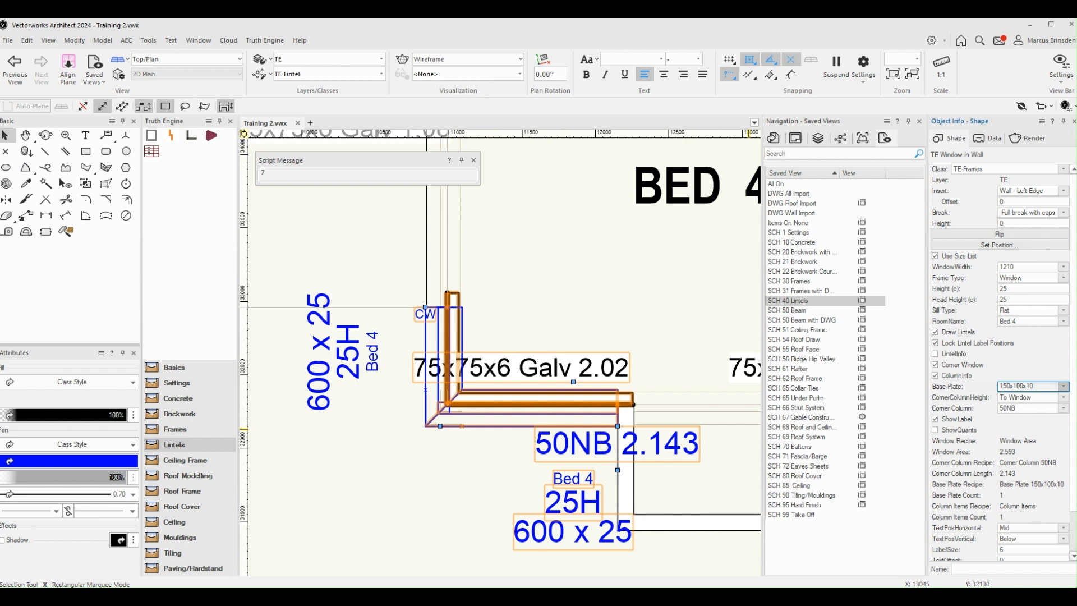
{"action": "key", "text": "Down"}
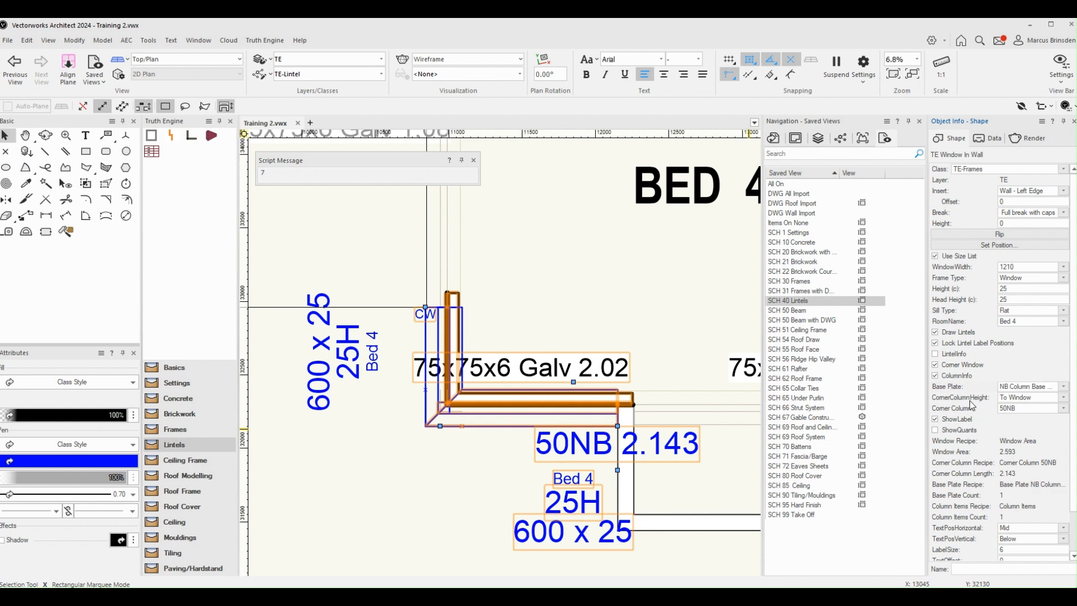
{"action": "left_click", "coordinate": [1027, 403]}
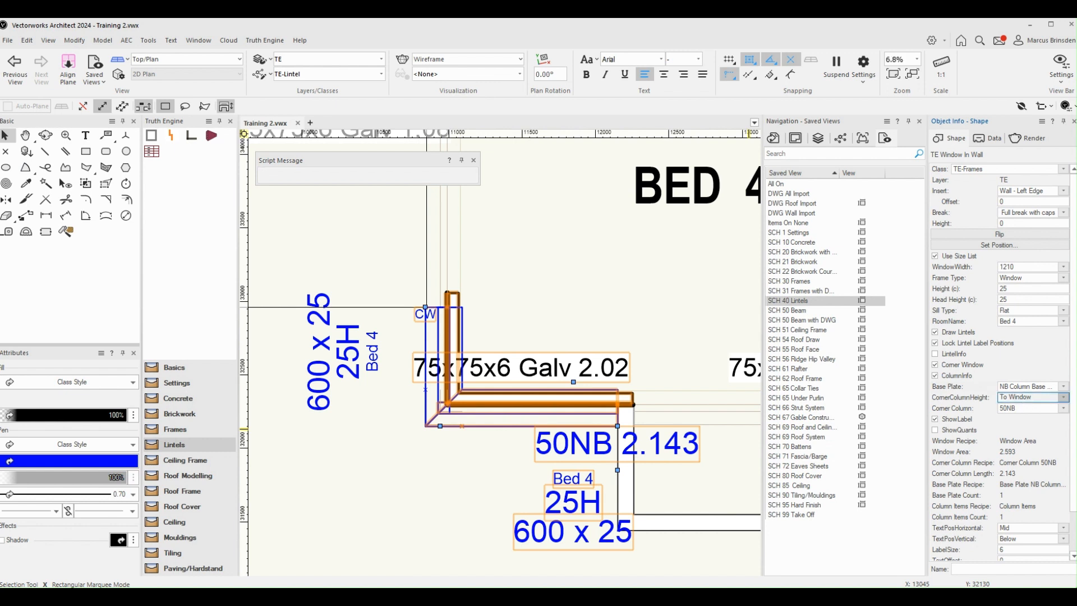
{"action": "key", "text": "Down"}
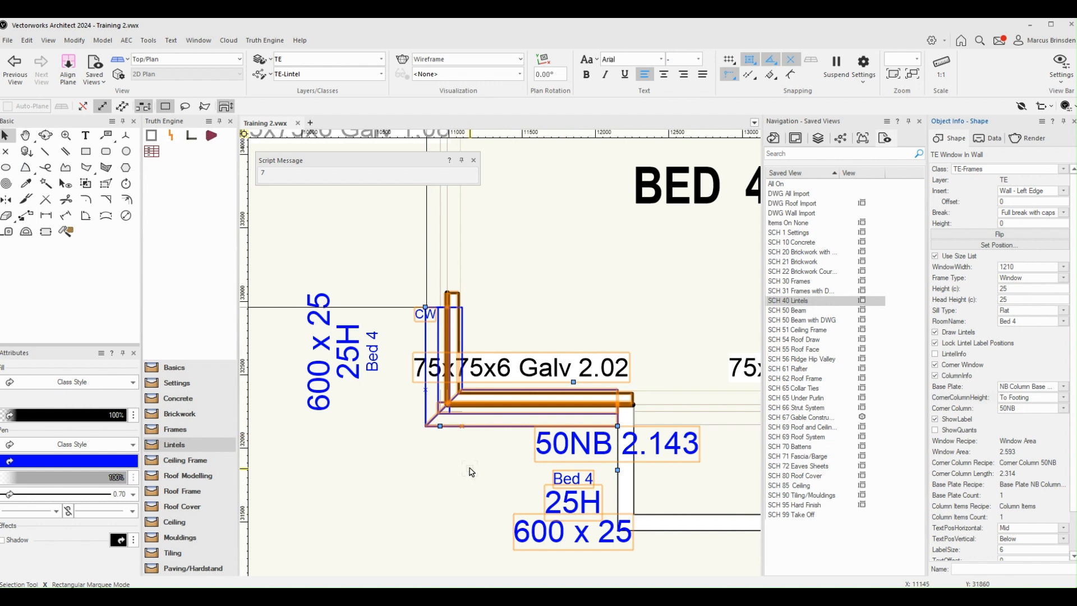
Step: Check the lintel settings of the adjoining window that forms the return side of the Bed 4 corner
{"action": "scroll", "coordinate": [471, 471], "scroll_direction": "down", "scroll_amount": 2}
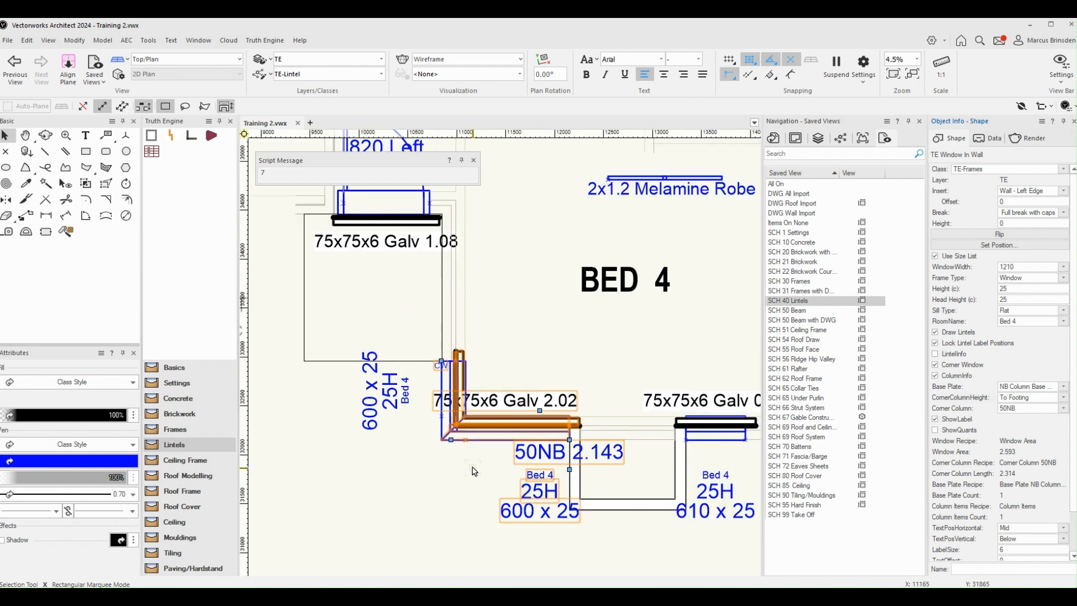
{"action": "scroll", "coordinate": [474, 471], "scroll_direction": "up", "scroll_amount": 2}
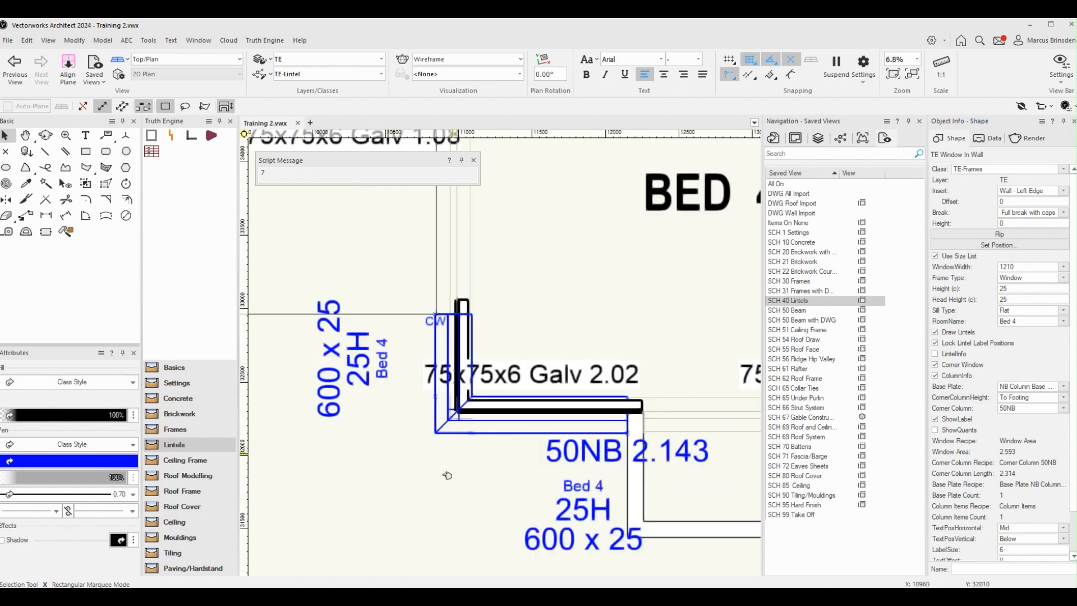
{"action": "left_click", "coordinate": [447, 475]}
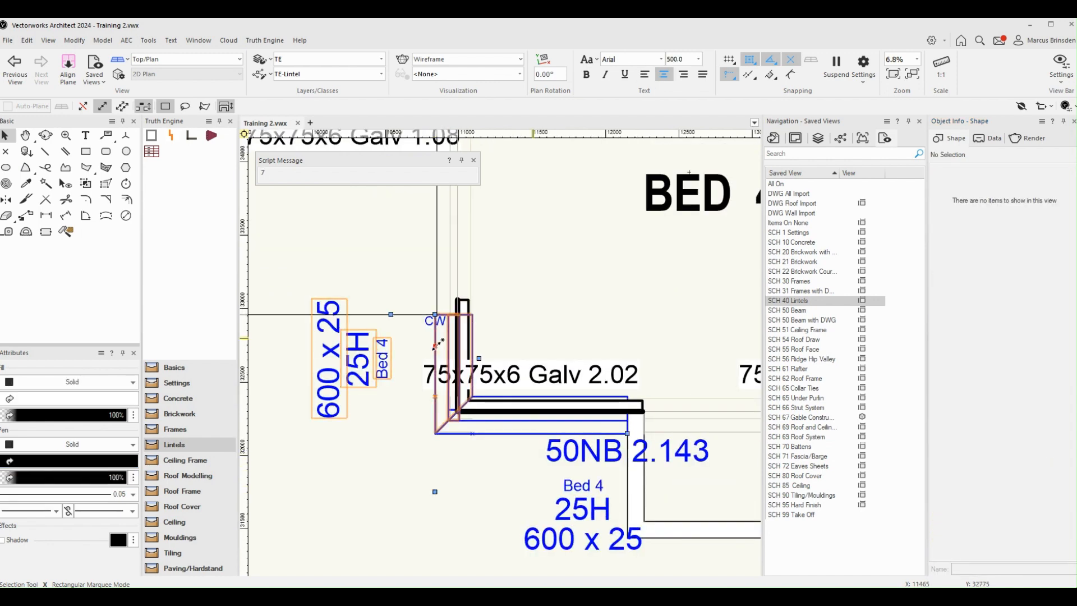
{"action": "left_click", "coordinate": [436, 345]}
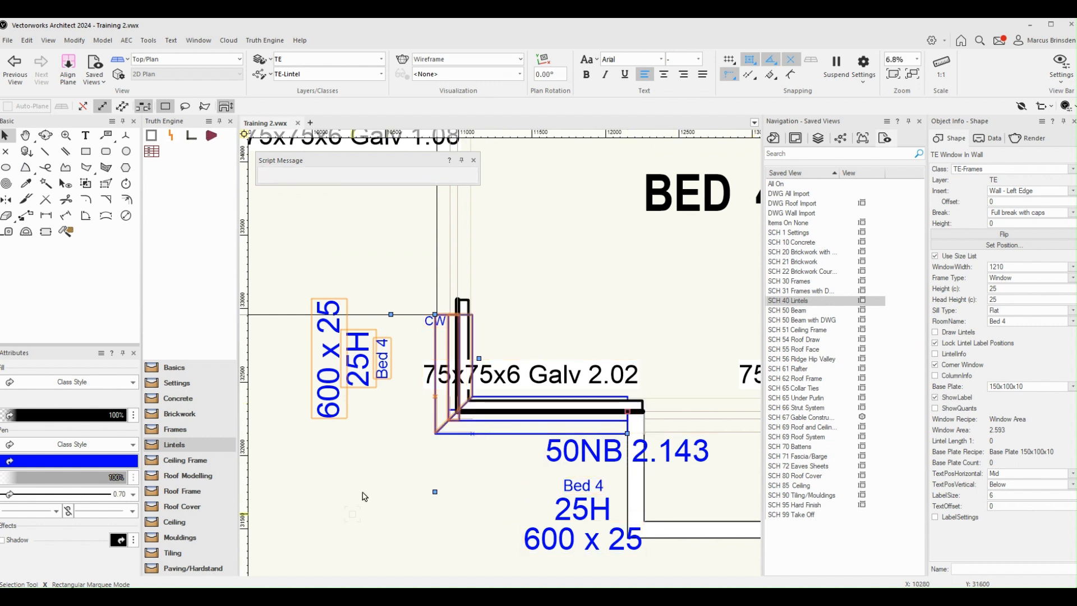
{"action": "left_click", "coordinate": [476, 493]}
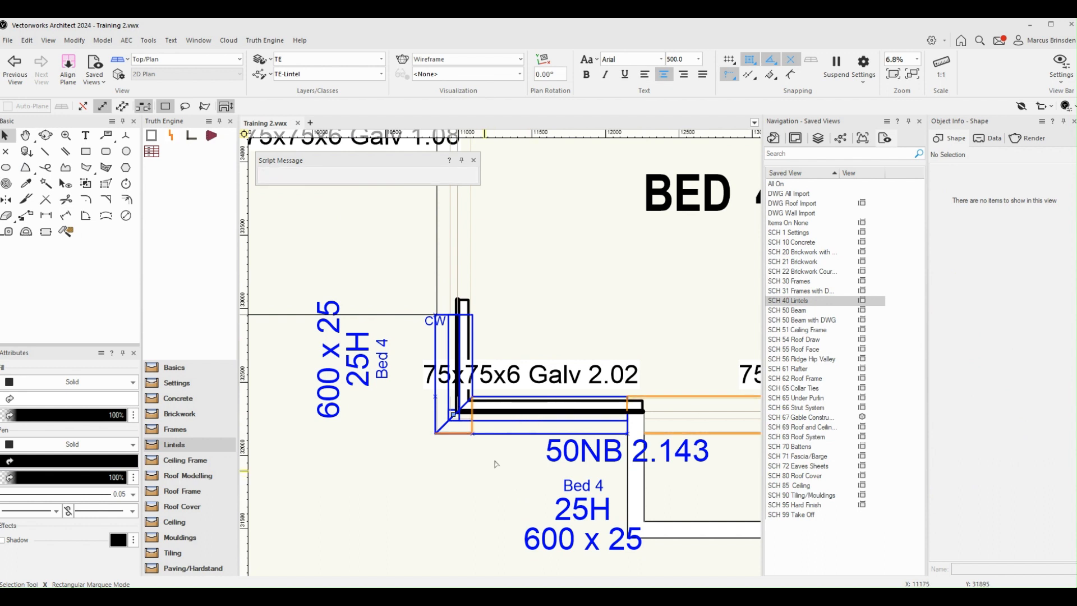
{"action": "left_click", "coordinate": [522, 458]}
{"action": "left_click", "coordinate": [522, 458]}
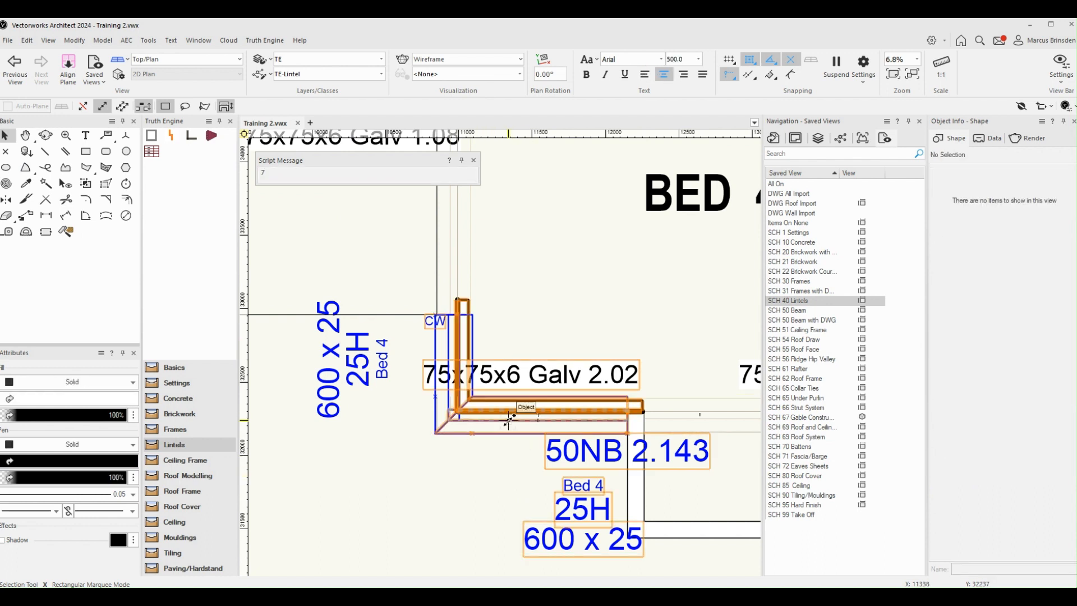
Step: Set the Head Height of the Bed 4 corner window that carries the lintel to 22
{"action": "left_click", "coordinate": [510, 418]}
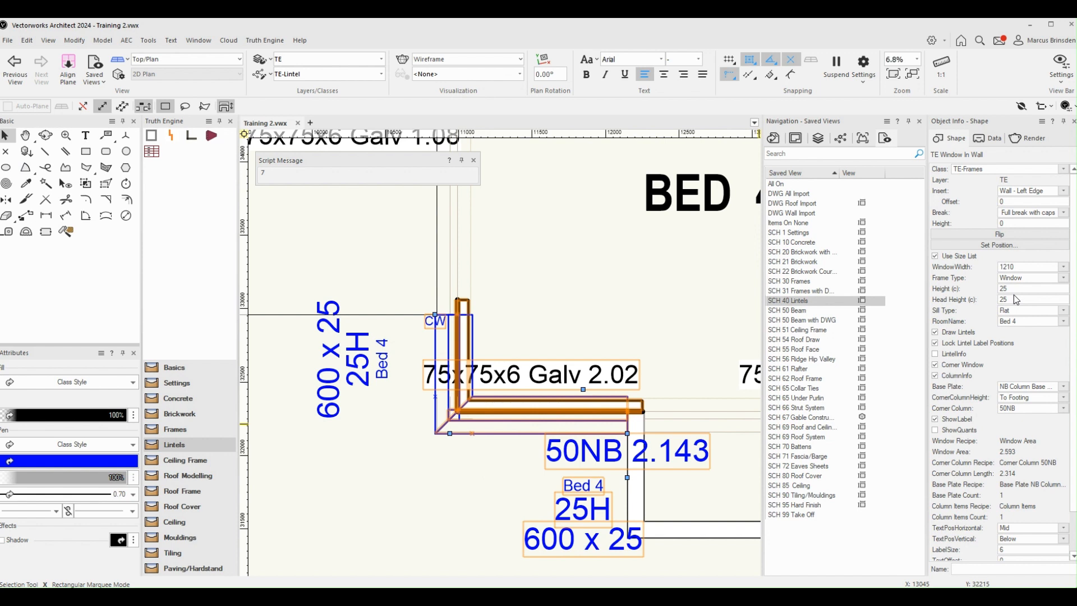
{"action": "left_click_drag", "start_coordinate": [1015, 299], "coordinate": [989, 302]}
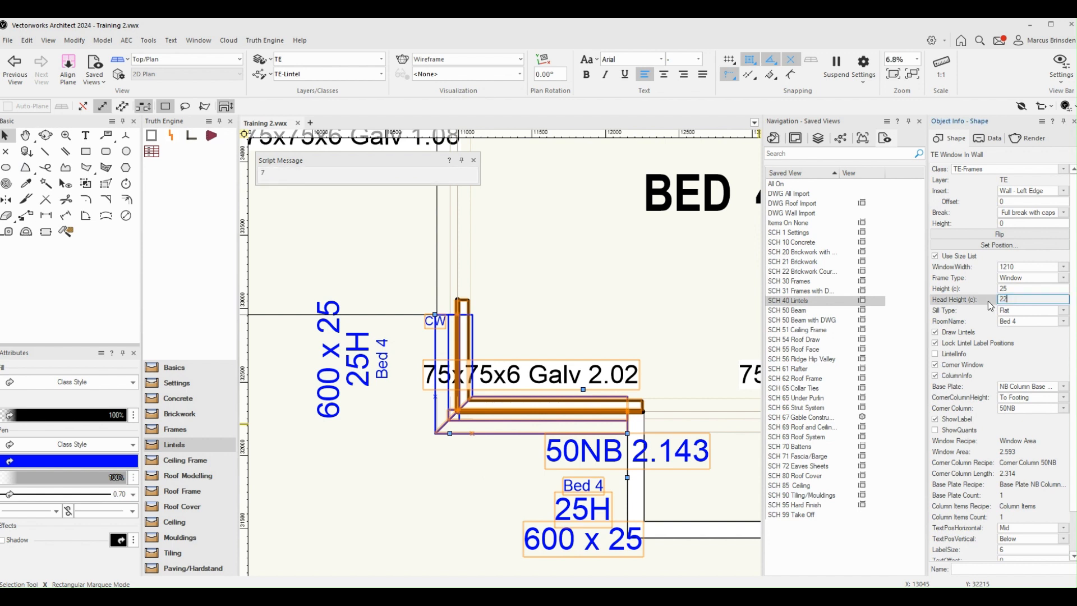
{"action": "key", "text": "Return"}
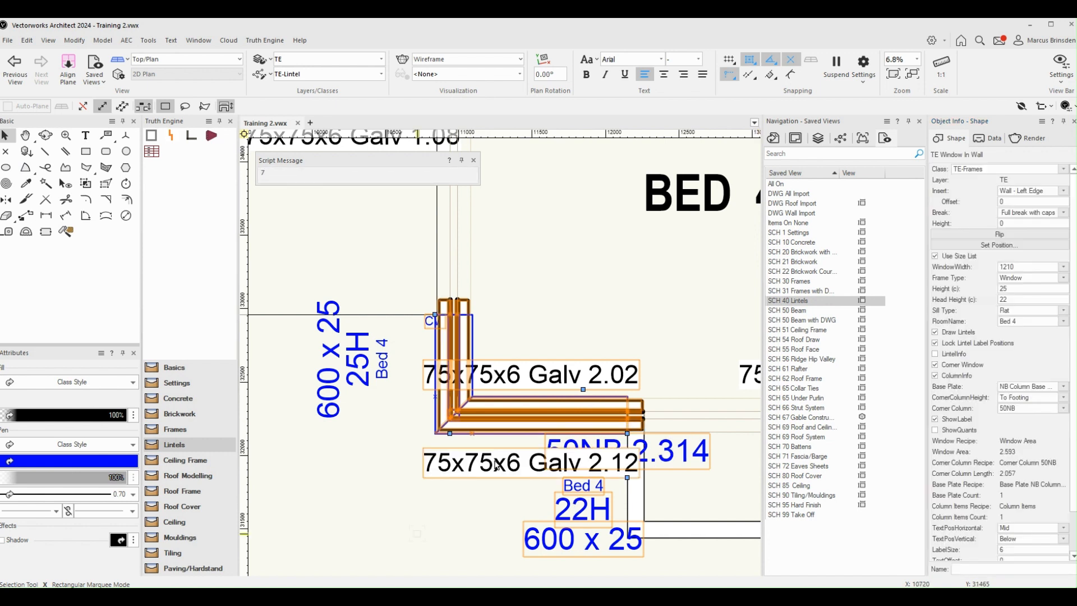
{"action": "left_click", "coordinate": [509, 504]}
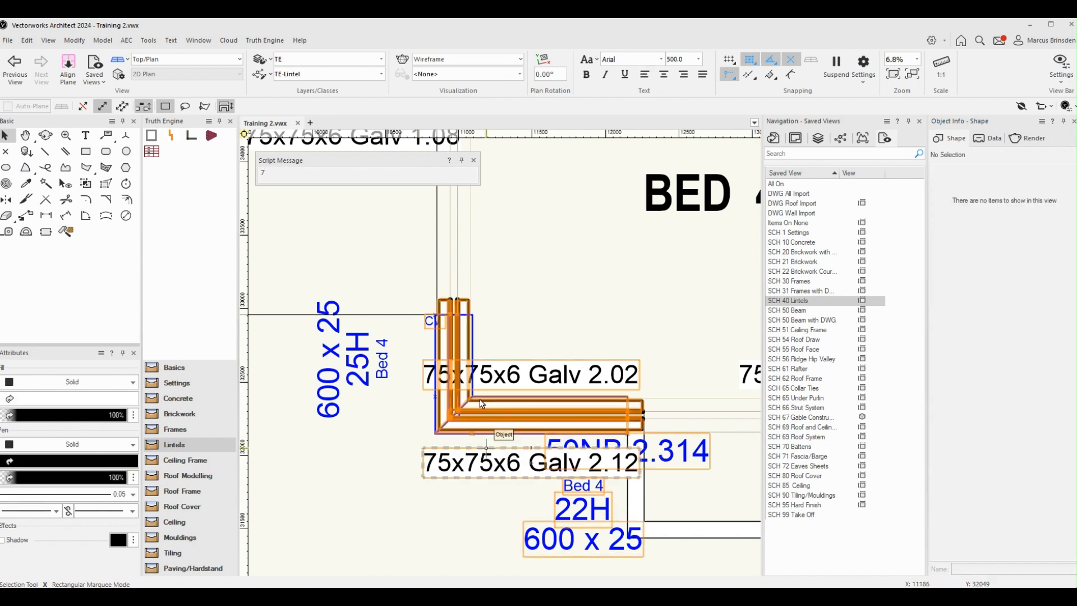
Step: Set the Bed 4 corner window's Head Height back to 25
{"action": "left_click", "coordinate": [518, 408]}
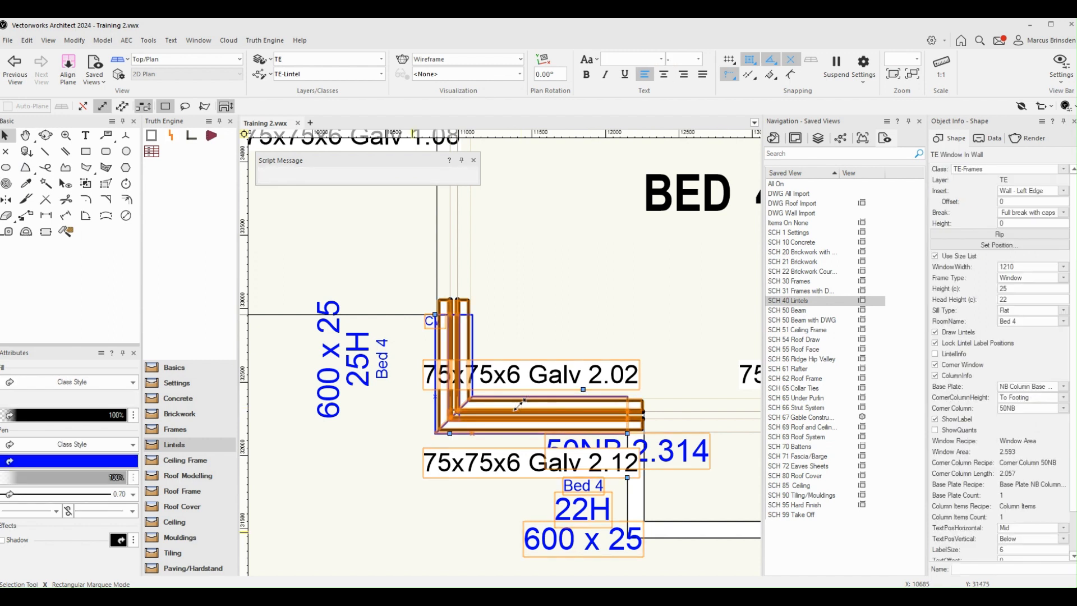
{"action": "double_click", "coordinate": [1013, 299]}
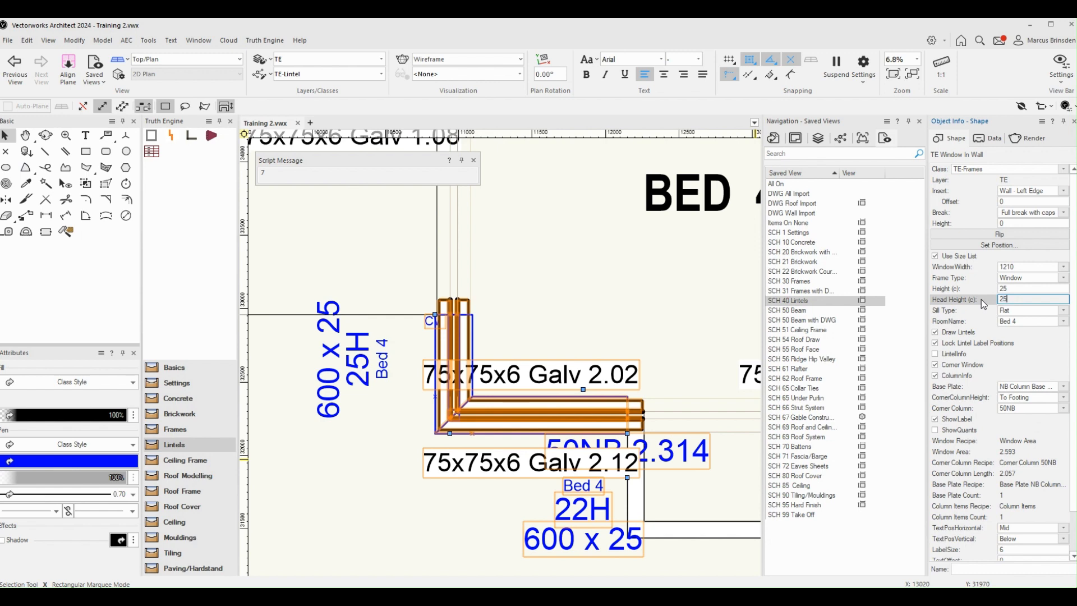
{"action": "type", "text": "25"}
{"action": "key", "text": "Return"}
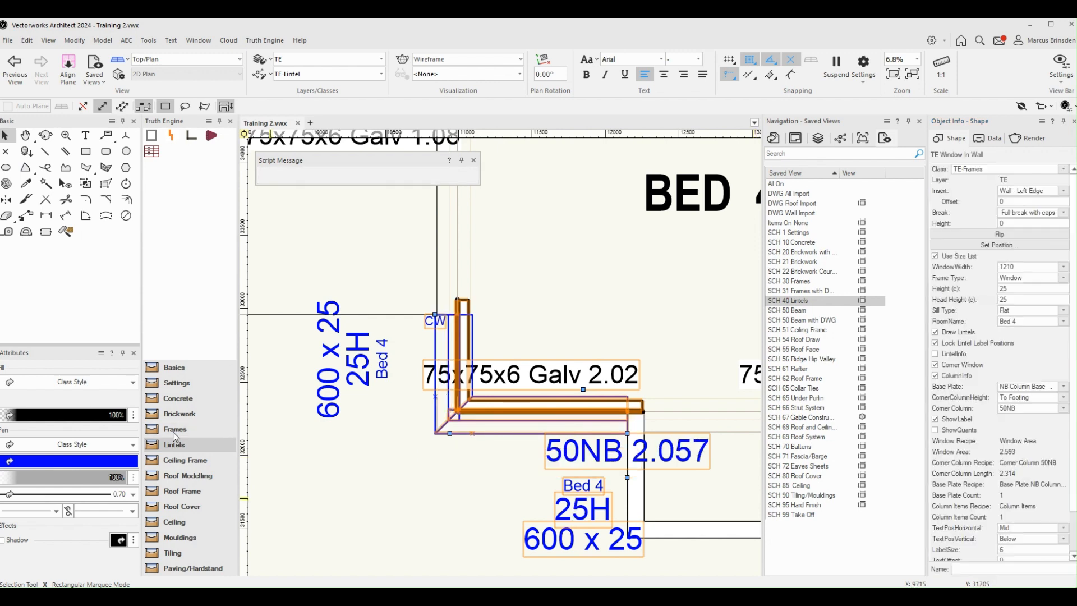
Step: Set the Head Height of the Bed 2 window to 28
{"action": "scroll", "coordinate": [370, 467], "scroll_direction": "down", "scroll_amount": 3}
{"action": "left_click", "coordinate": [370, 467]}
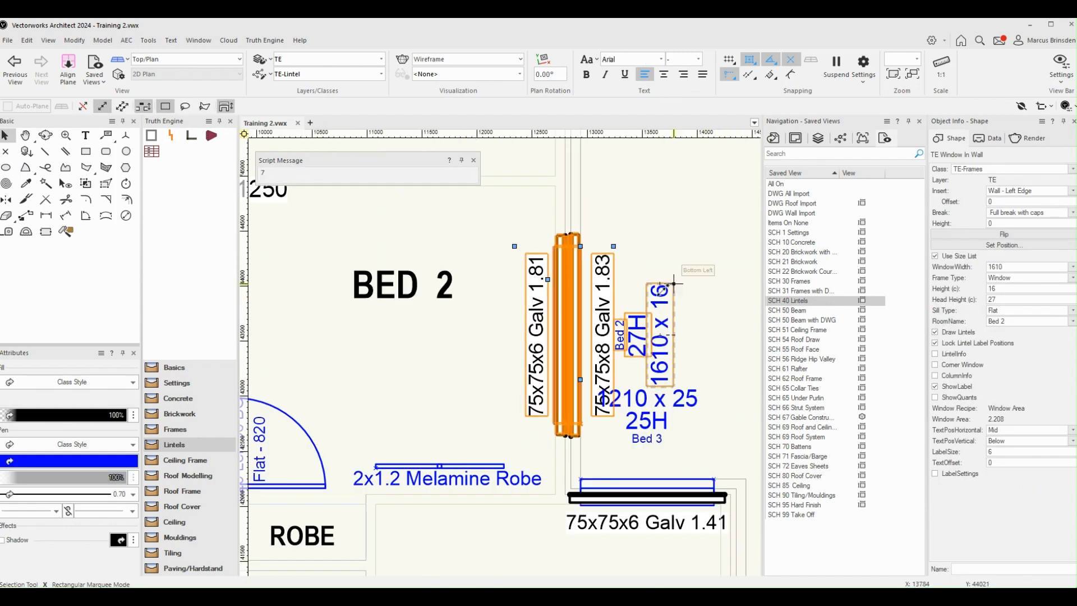
{"action": "scroll", "coordinate": [667, 261], "scroll_direction": "down", "scroll_amount": 3}
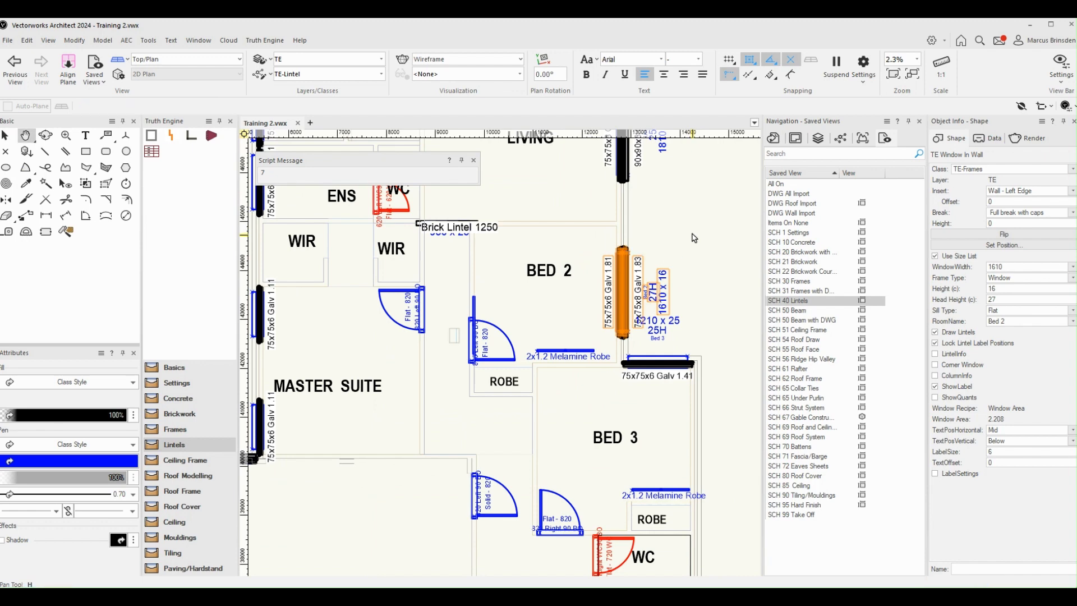
{"action": "scroll", "coordinate": [694, 267], "scroll_direction": "up", "scroll_amount": 2}
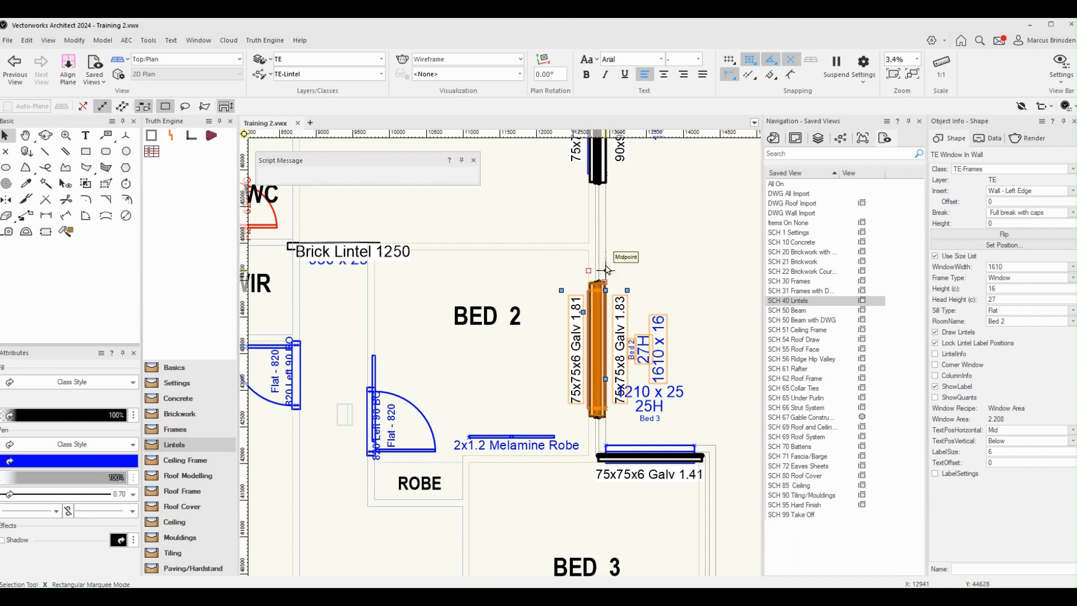
{"action": "left_click", "coordinate": [966, 303]}
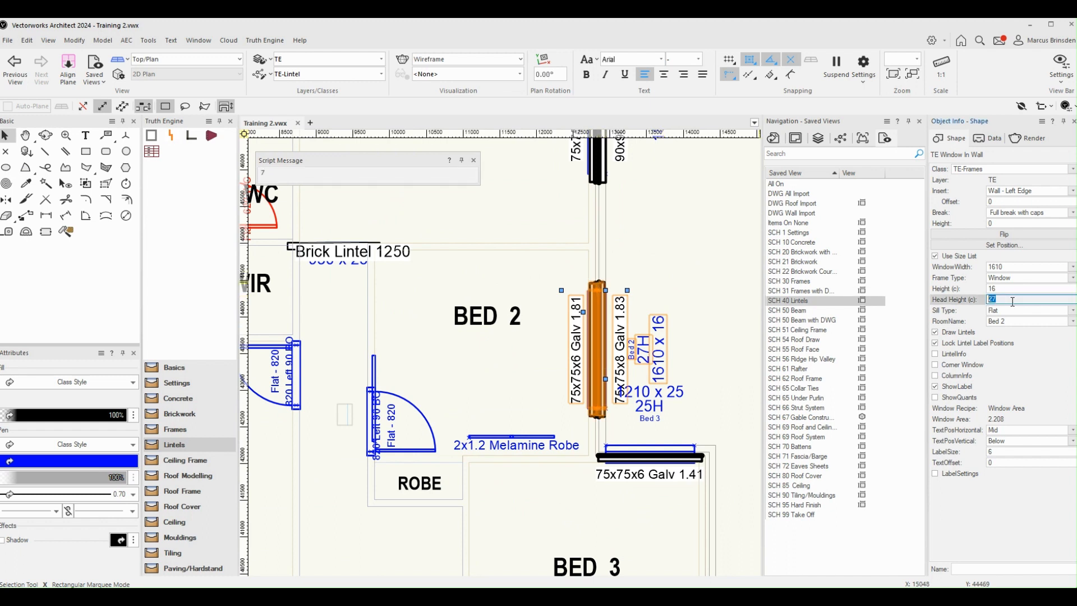
{"action": "type", "text": "28"}
{"action": "key", "text": "Return"}
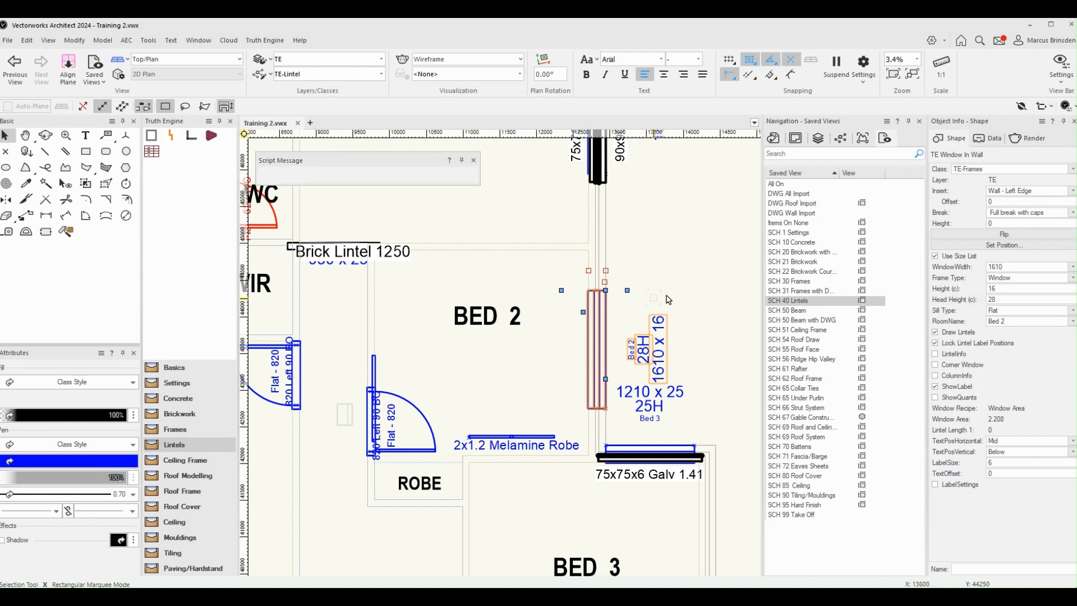
Step: Set the Bed 2 window's Head Height to 25
{"action": "left_click", "coordinate": [1003, 299]}
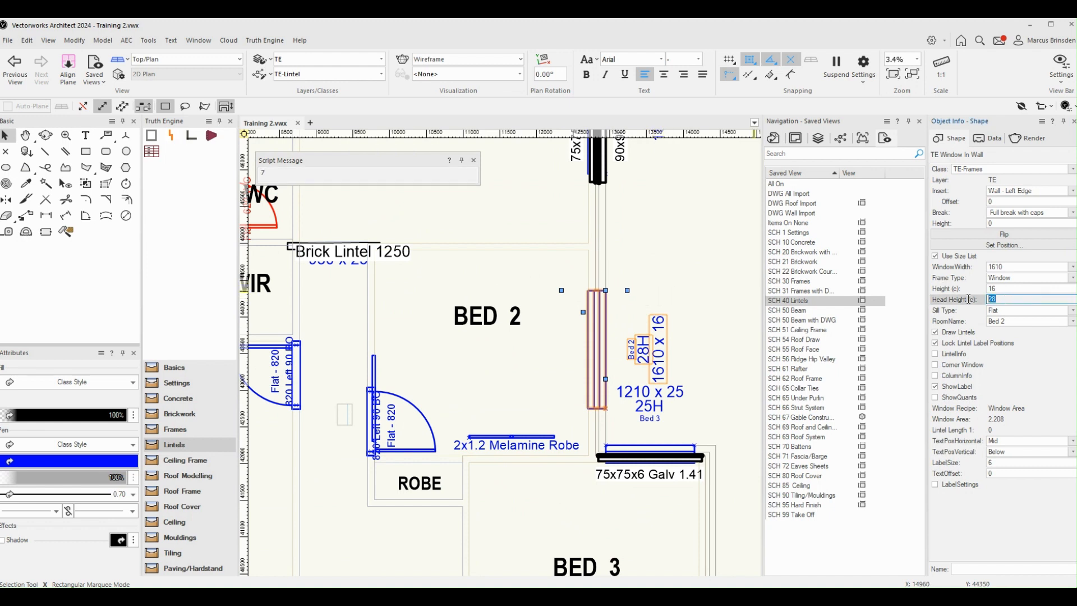
{"action": "key", "text": "BackSpace"}
{"action": "type", "text": "5"}
{"action": "key", "text": "Return"}
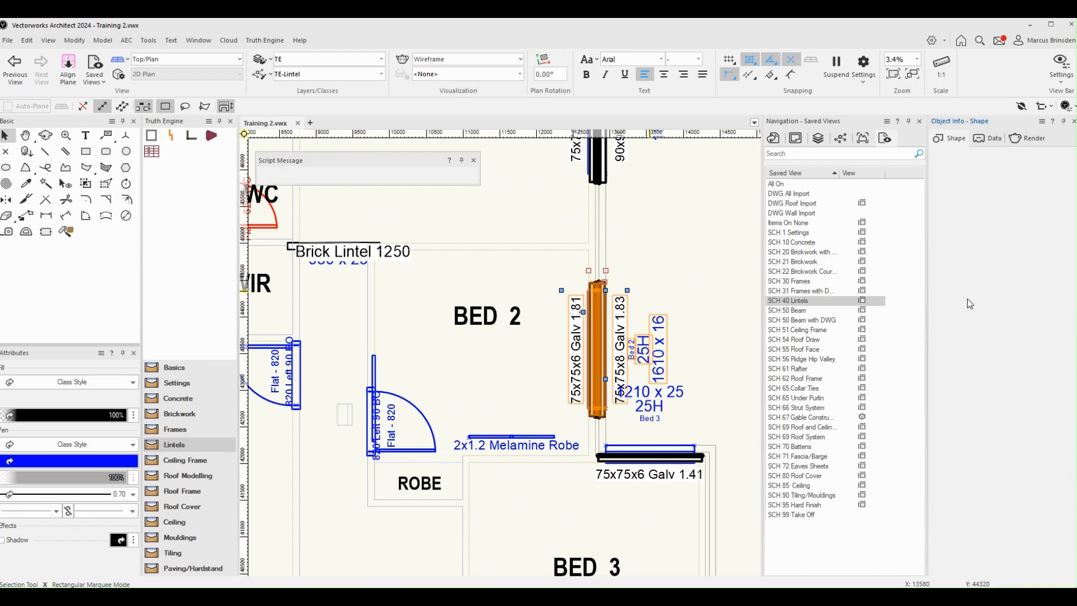
Step: Set the Head Height of the Living window next to Bed 2 to 28
{"action": "middle_click_drag", "start_coordinate": [651, 237], "coordinate": [650, 393]}
{"action": "left_click", "coordinate": [624, 370]}
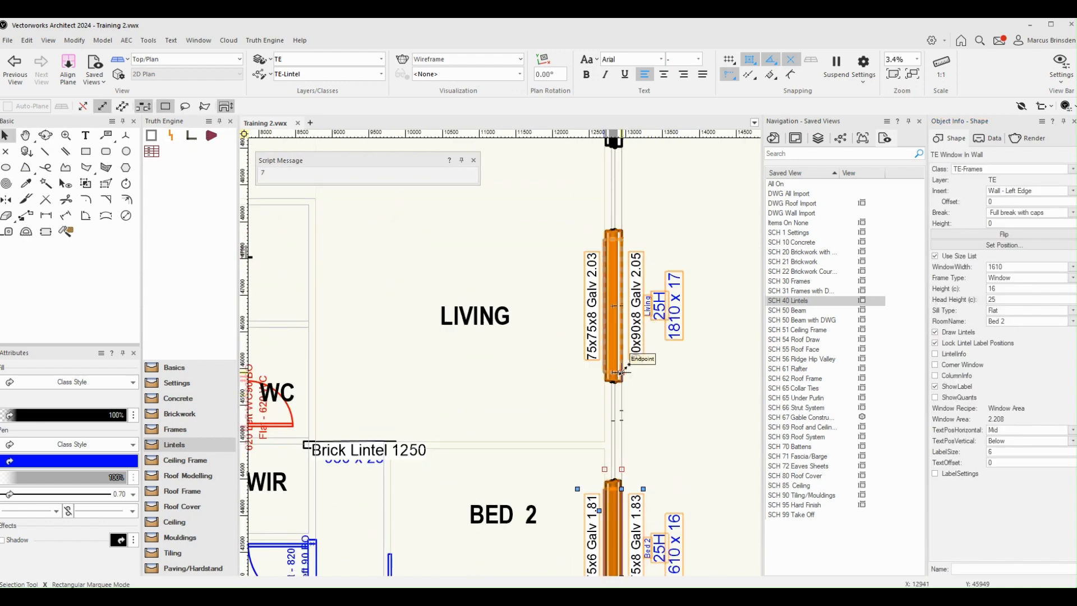
{"action": "left_click", "coordinate": [986, 300]}
{"action": "type", "text": "28"}
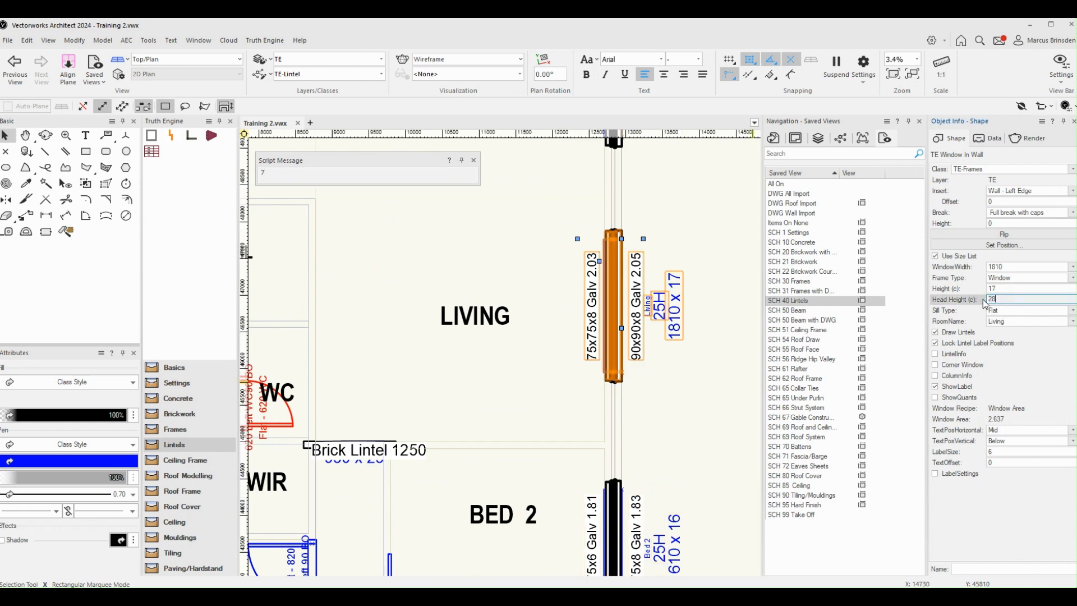
{"action": "key", "text": "Return"}
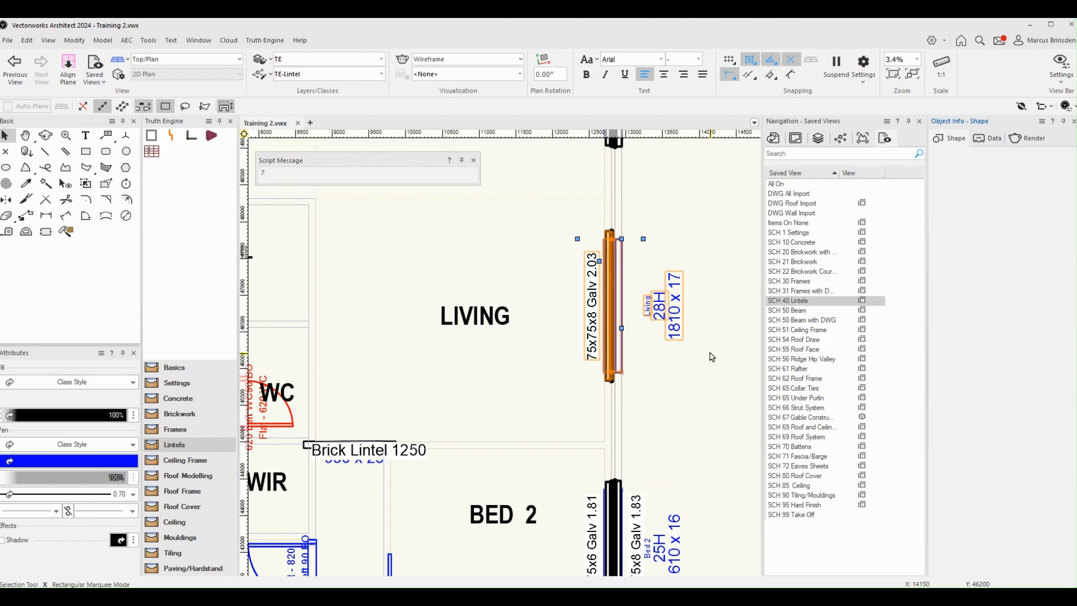
Step: Check the remaining lintel over the Living window and set its Head Height back to 25
{"action": "scroll", "coordinate": [632, 318], "scroll_direction": "up", "scroll_amount": 3}
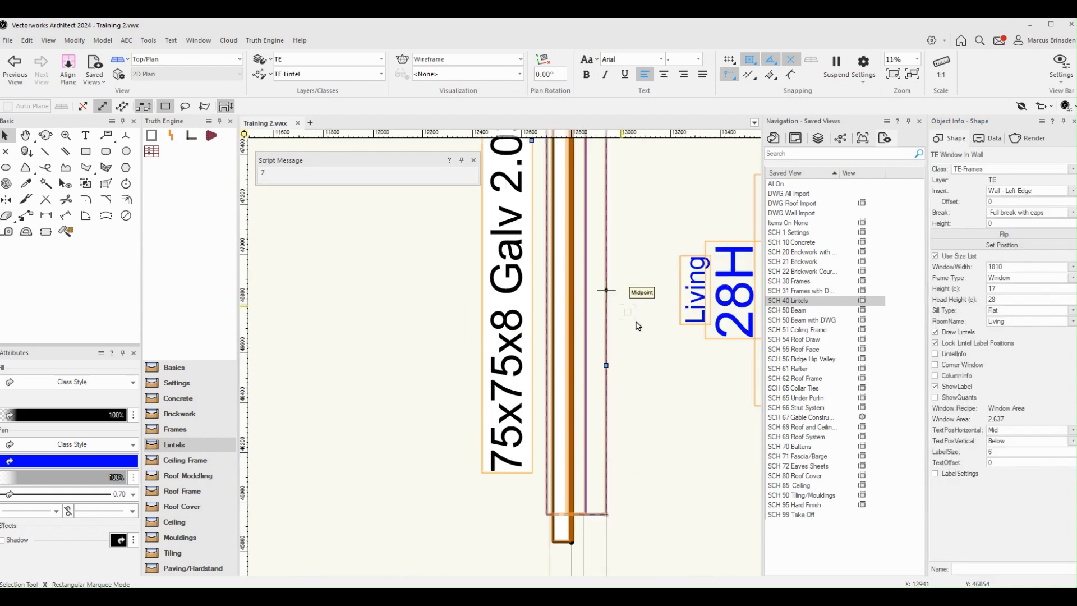
{"action": "scroll", "coordinate": [628, 315], "scroll_direction": "down", "scroll_amount": 1}
{"action": "scroll", "coordinate": [629, 316], "scroll_direction": "down", "scroll_amount": 1}
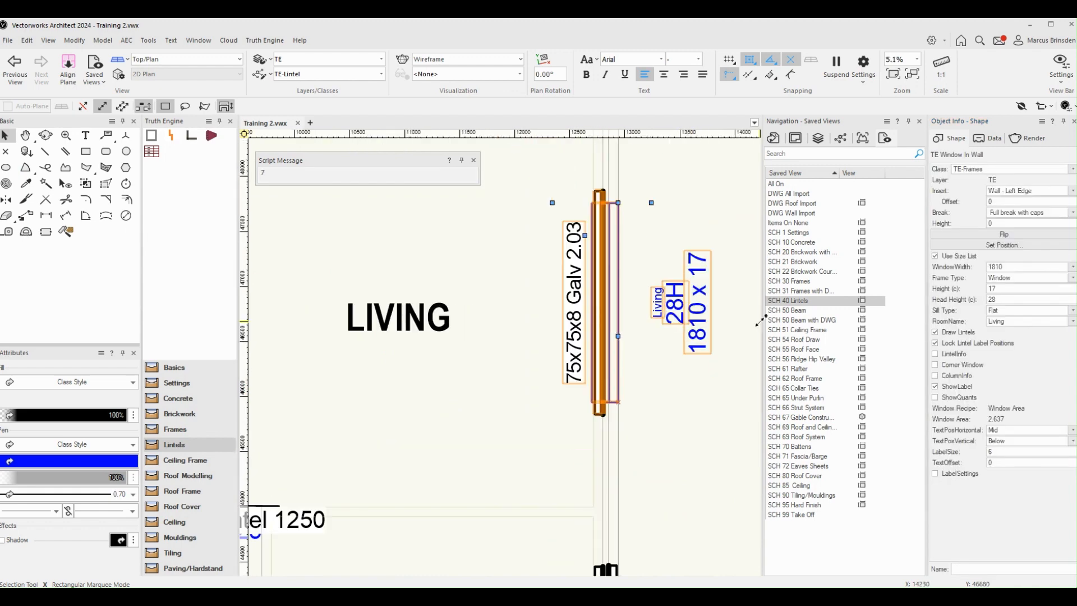
{"action": "double_click", "coordinate": [1003, 299]}
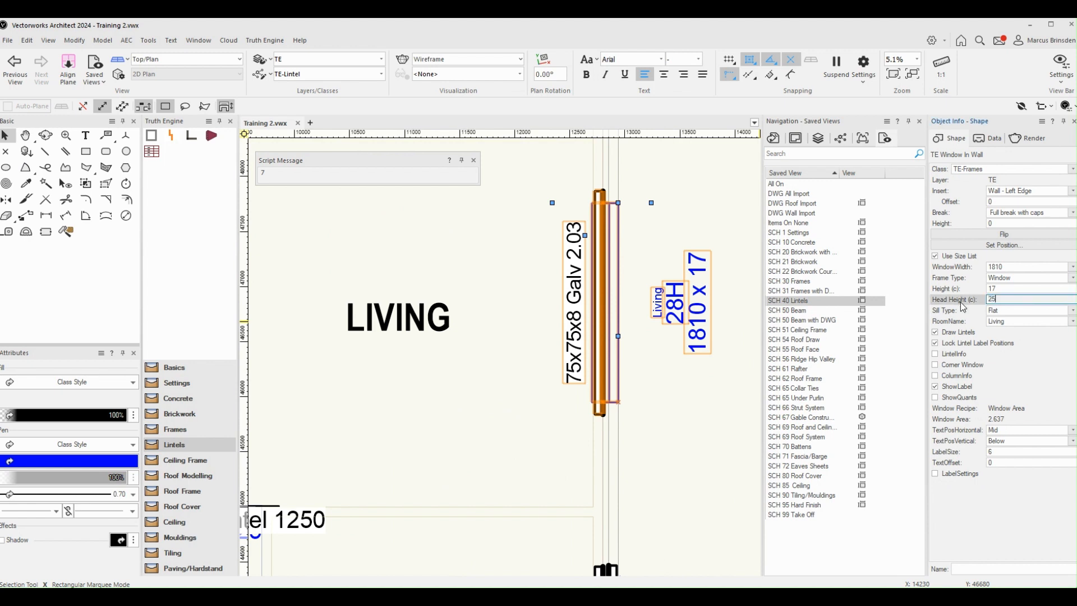
{"action": "key", "text": "Return"}
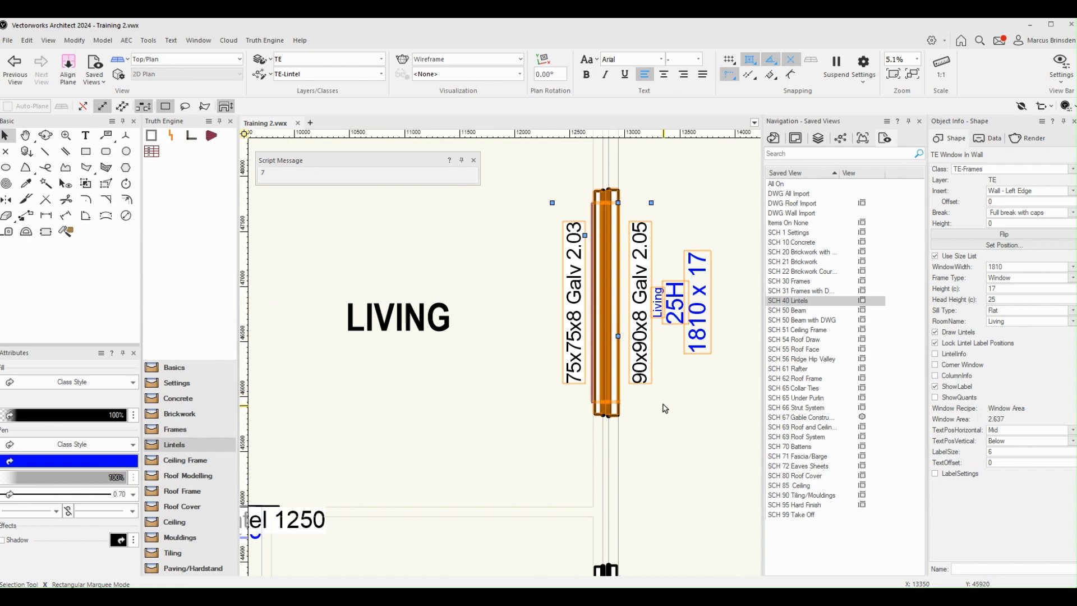
Step: Move the Brick Lintel 1250 label clear of the 930 x 25 opening so it sits above the lintel
{"action": "scroll", "coordinate": [665, 408], "scroll_direction": "down", "scroll_amount": 3}
{"action": "left_click", "coordinate": [662, 405]}
{"action": "middle_click_drag", "start_coordinate": [474, 462], "coordinate": [571, 346]}
{"action": "scroll", "coordinate": [571, 347], "scroll_direction": "up", "scroll_amount": 2}
{"action": "middle_click_drag", "start_coordinate": [569, 344], "coordinate": [561, 289]}
{"action": "scroll", "coordinate": [568, 343], "scroll_direction": "up", "scroll_amount": 1}
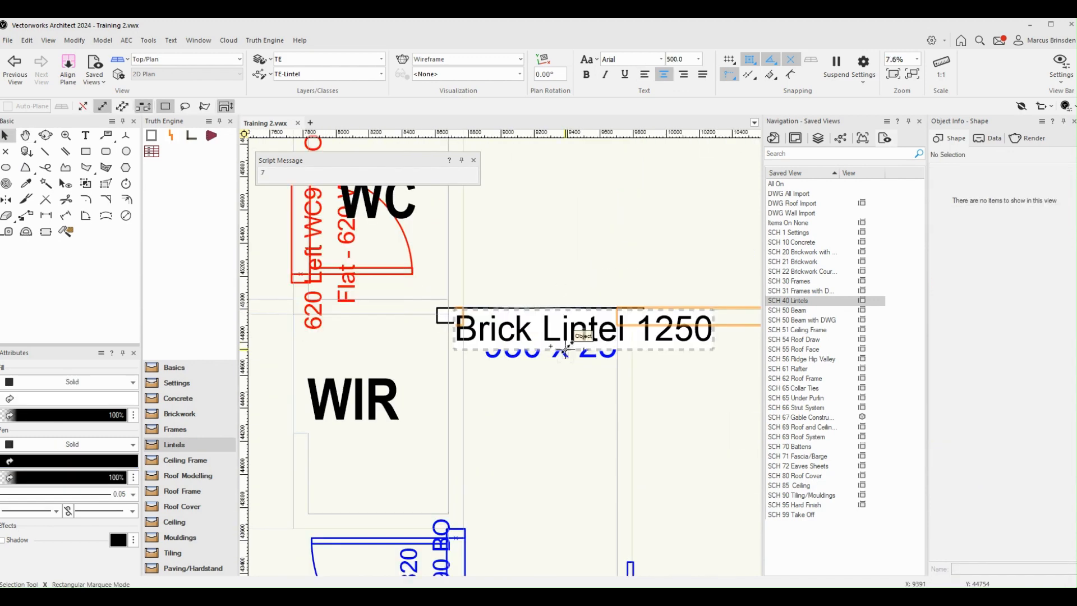
{"action": "left_click", "coordinate": [598, 366]}
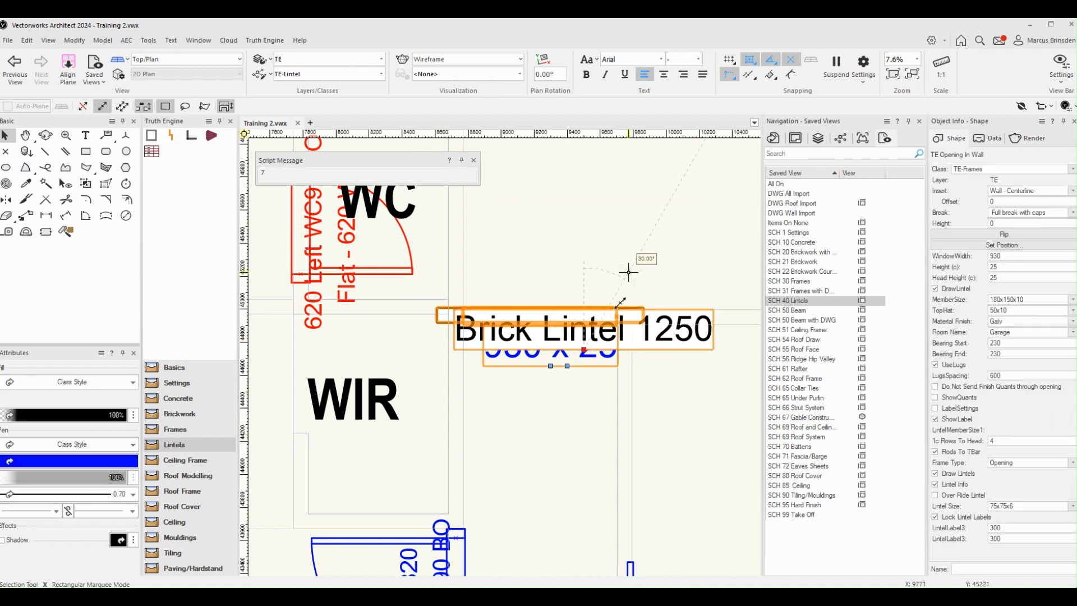
{"action": "left_click", "coordinate": [628, 272]}
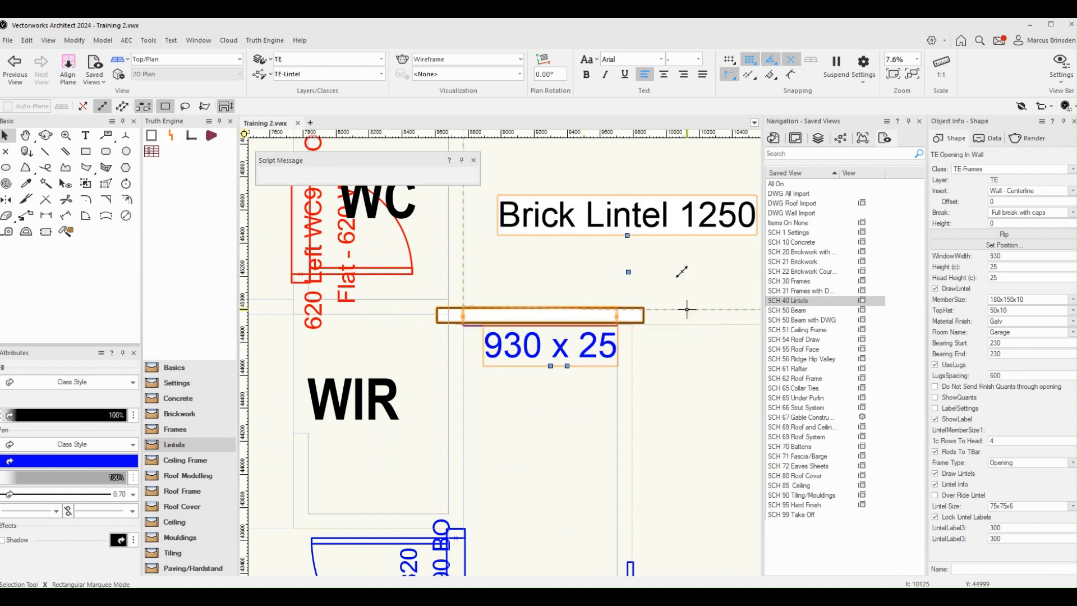
{"action": "left_click_drag", "start_coordinate": [627, 236], "coordinate": [605, 258]}
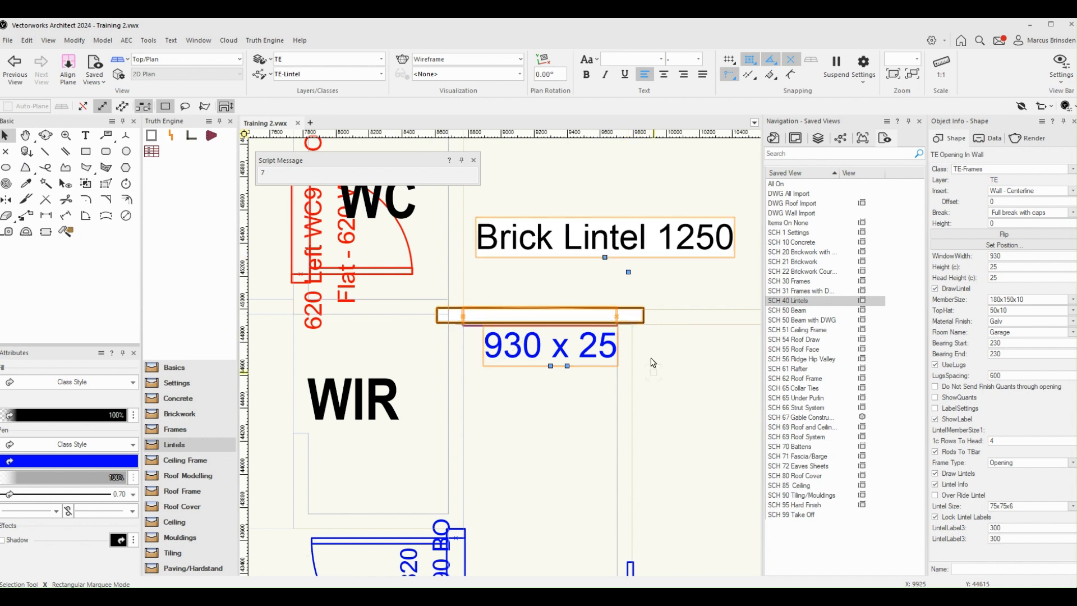
{"action": "left_click", "coordinate": [652, 362]}
Step: Look over the lintels across the floor plan, from the master suite and garage through Bed 4 to the kitchen and alfresco
{"action": "scroll", "coordinate": [652, 362], "scroll_direction": "down", "scroll_amount": 3}
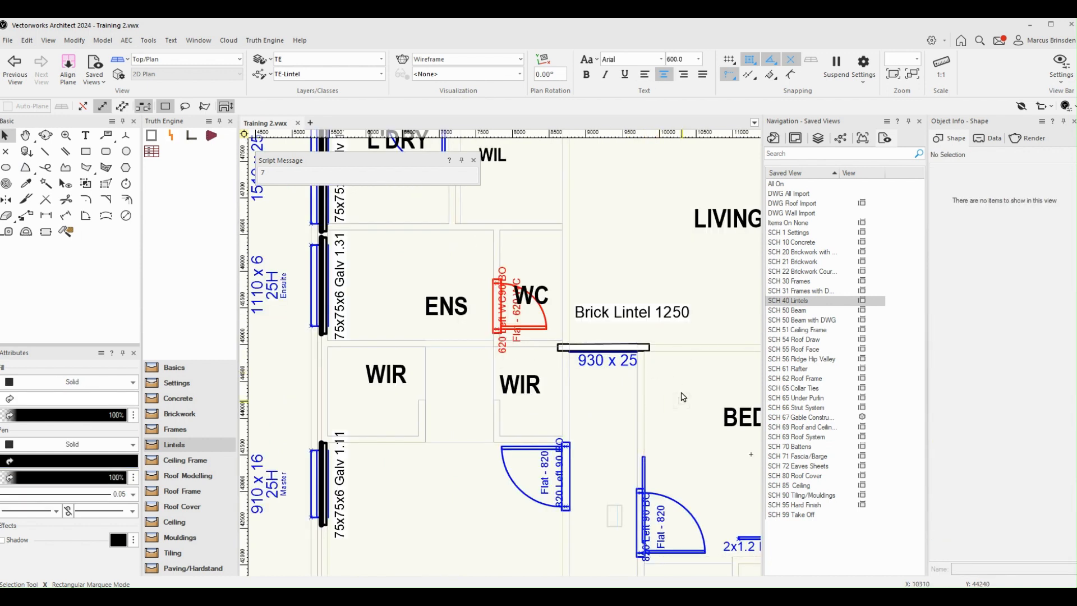
{"action": "key", "text": "h"}
{"action": "left_click_drag", "start_coordinate": [667, 362], "coordinate": [637, 325]}
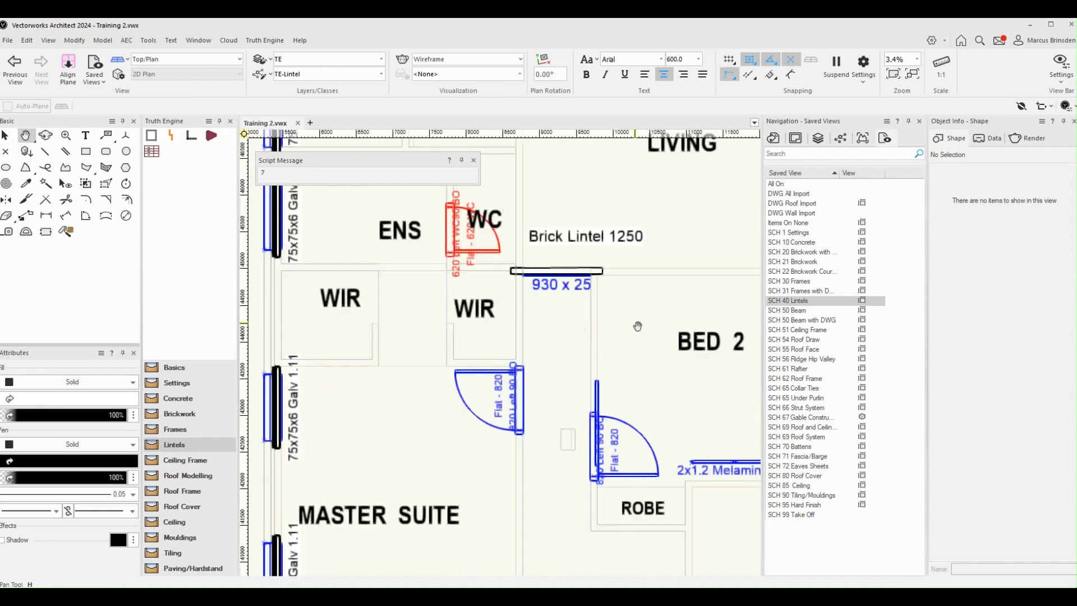
{"action": "key", "text": "x"}
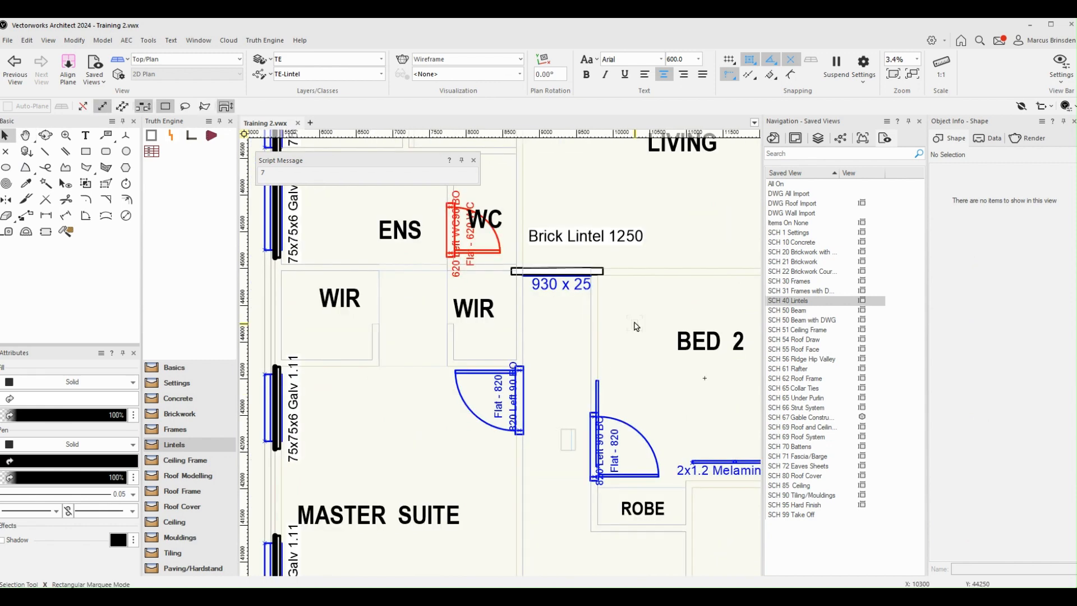
{"action": "scroll", "coordinate": [636, 325], "scroll_direction": "down", "scroll_amount": 2}
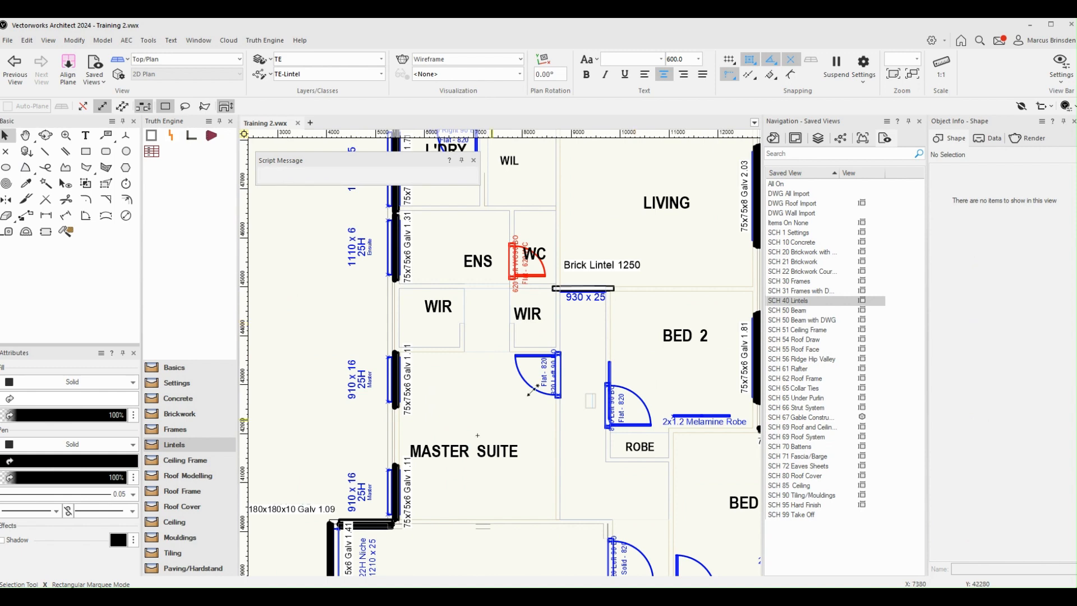
{"action": "middle_click_drag", "start_coordinate": [530, 391], "coordinate": [498, 344]}
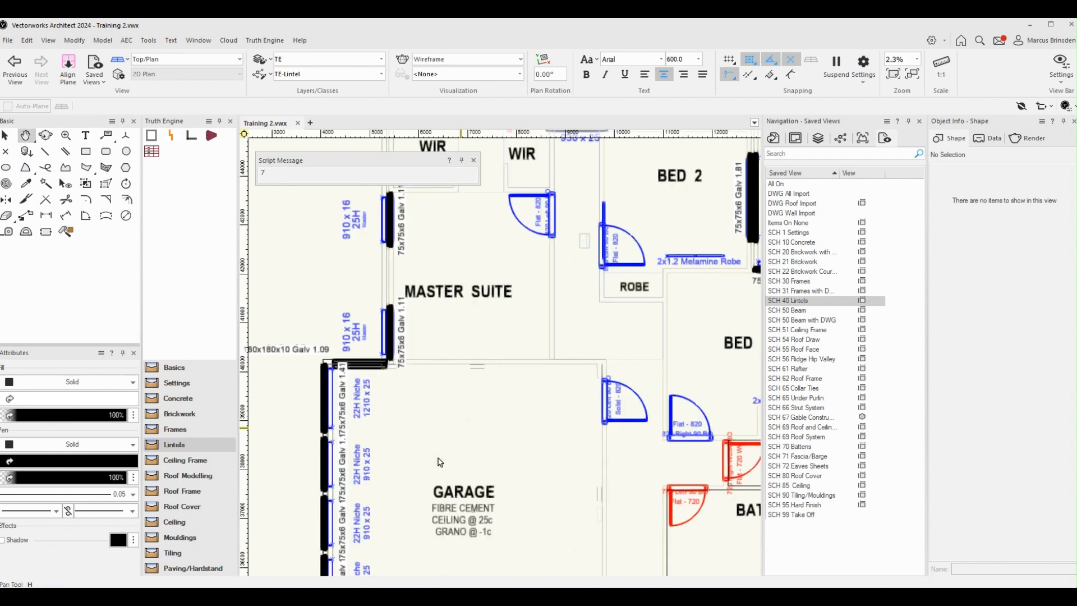
{"action": "middle_click_drag", "start_coordinate": [440, 462], "coordinate": [369, 359]}
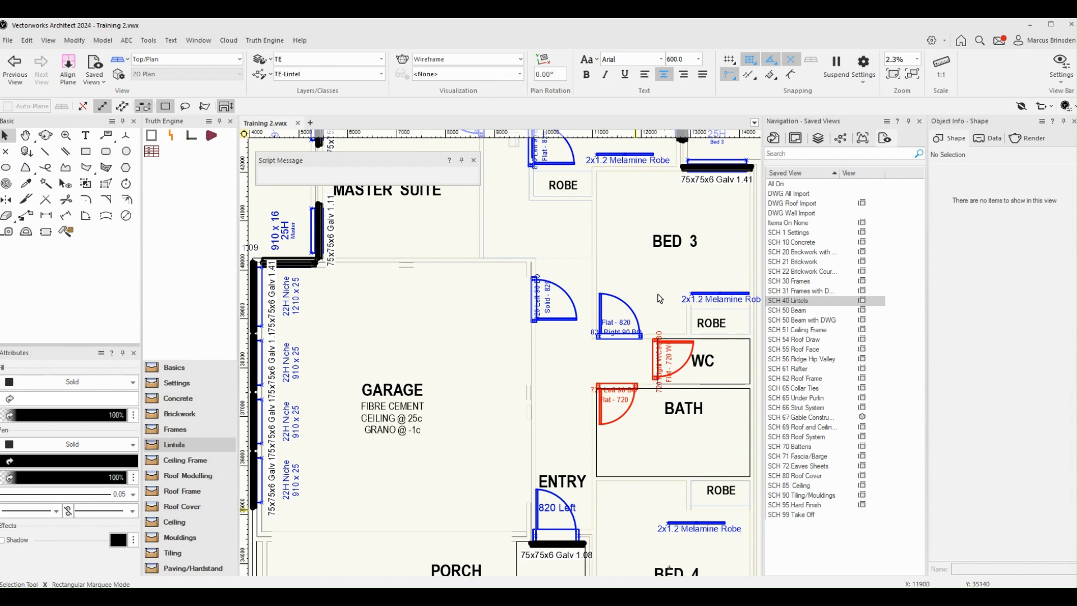
{"action": "middle_click_drag", "start_coordinate": [647, 526], "coordinate": [619, 456]}
{"action": "scroll", "coordinate": [559, 400], "scroll_direction": "down", "scroll_amount": 2}
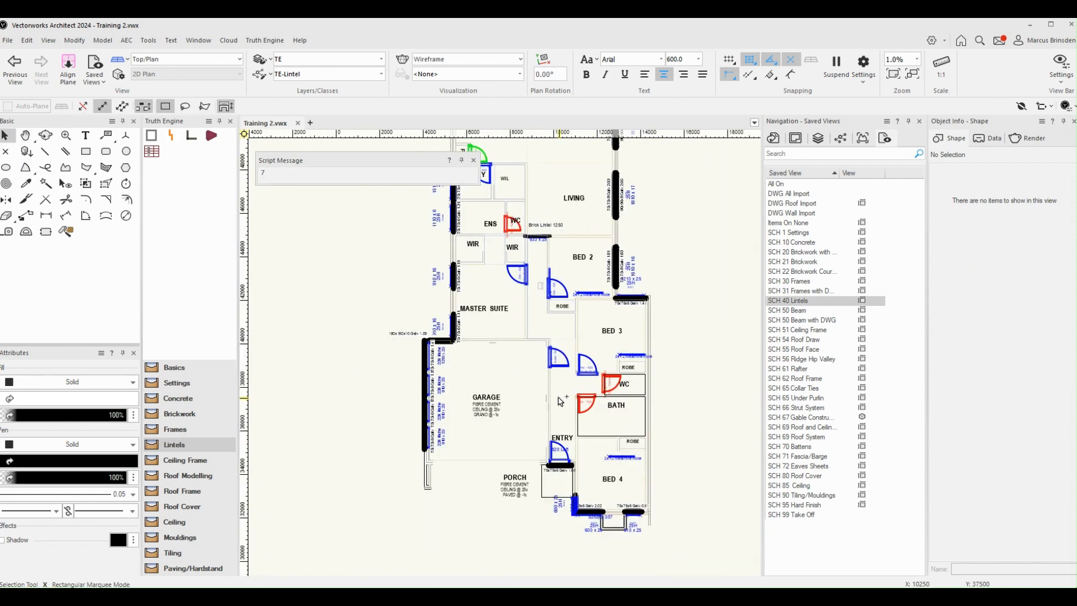
{"action": "middle_click_drag", "start_coordinate": [560, 400], "coordinate": [602, 445]}
{"action": "scroll", "coordinate": [579, 322], "scroll_direction": "up", "scroll_amount": 1}
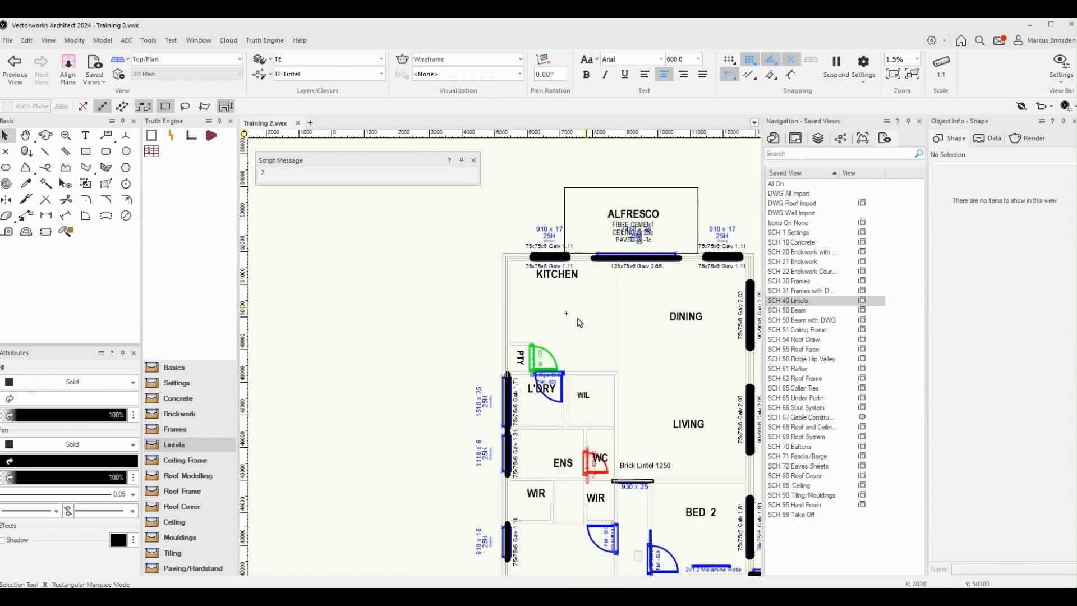
{"action": "middle_click_drag", "start_coordinate": [582, 314], "coordinate": [519, 363]}
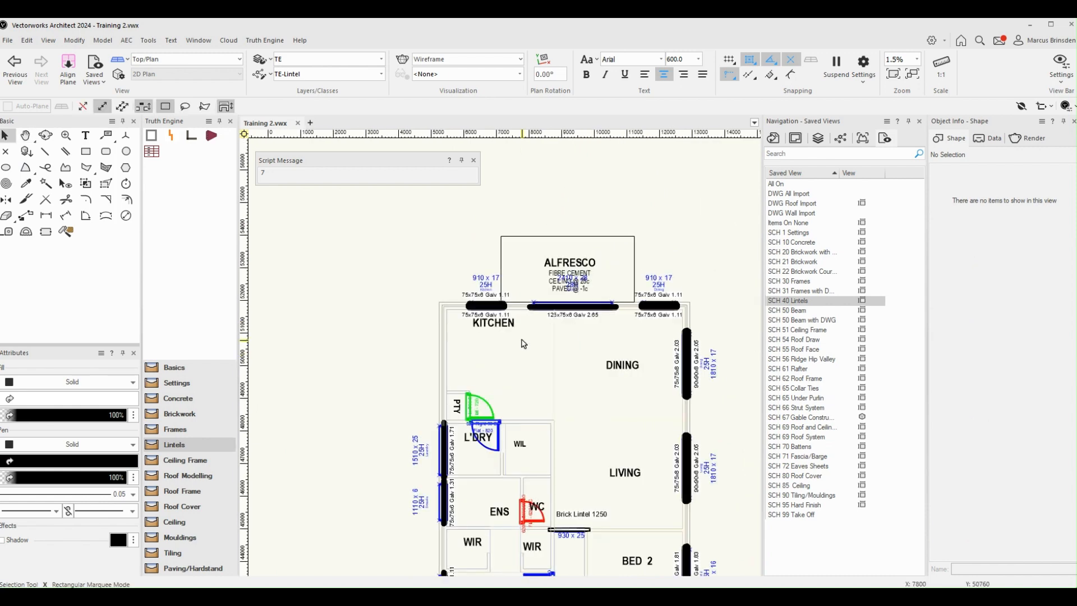
{"action": "mouse_move", "coordinate": [630, 366]}
{"action": "middle_mouse_down"}
{"action": "mouse_move", "coordinate": [569, 372]}
{"action": "mouse_move", "coordinate": [508, 341]}
{"action": "middle_mouse_up"}
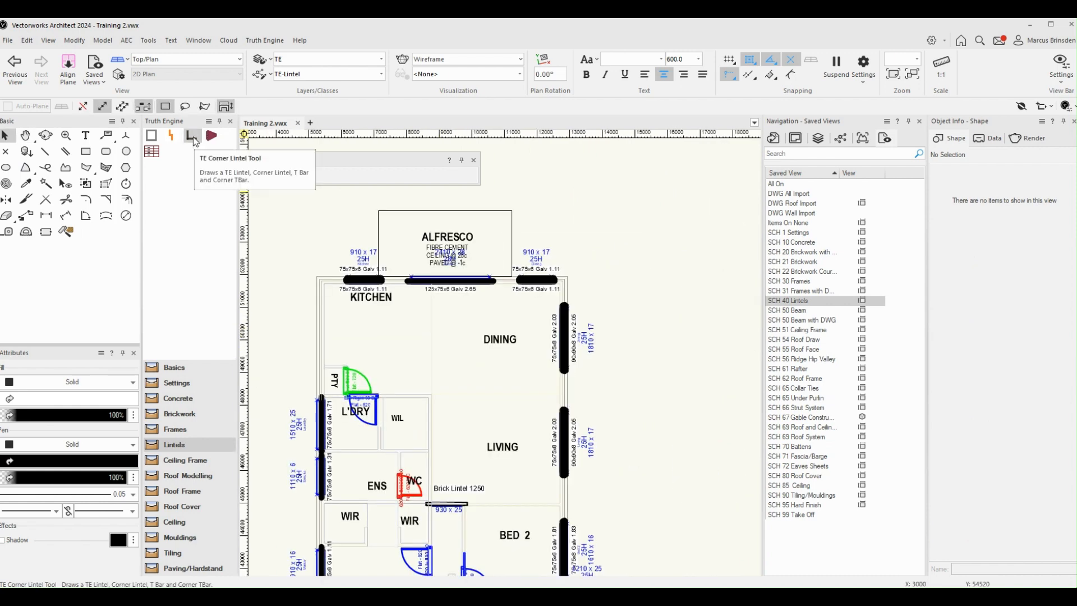
Step: Draw a straight vertical lintel about 1.35 m long with the TE Corner Lintel tool, outside the building beyond the Dining corner
{"action": "left_click", "coordinate": [193, 138]}
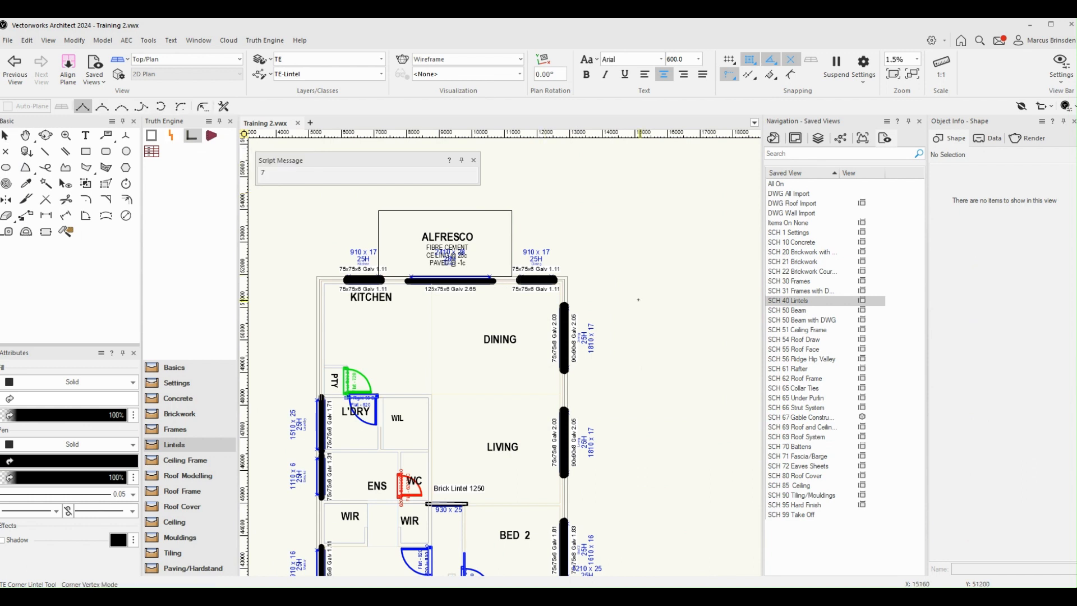
{"action": "left_click", "coordinate": [622, 253]}
{"action": "scroll", "coordinate": [639, 254], "scroll_direction": "up", "scroll_amount": 3}
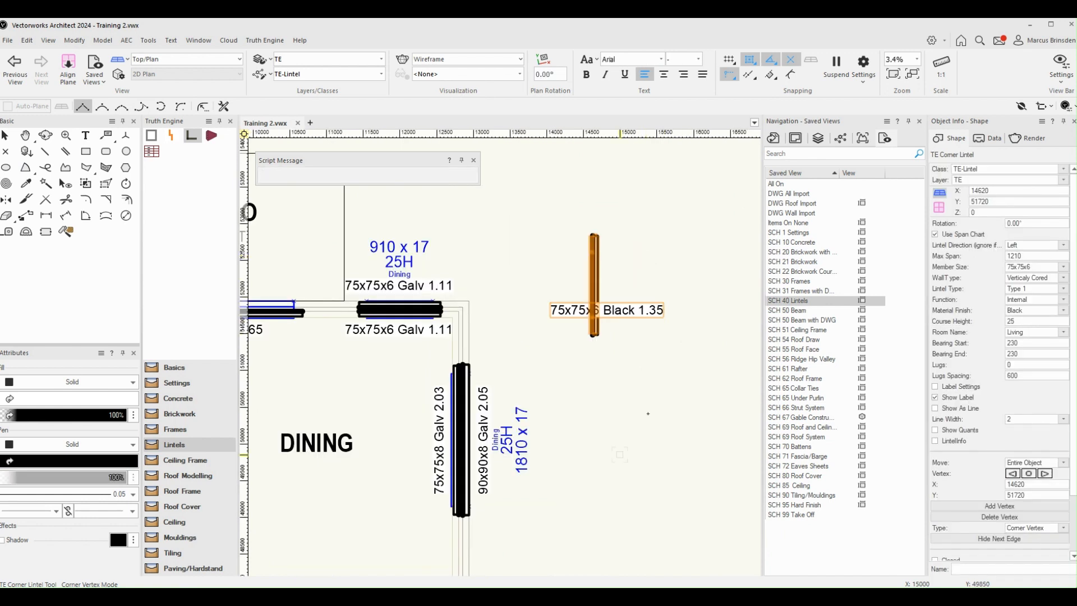
Step: Draw a bent four-segment corner lintel about 3.19 m long below the straight one, outside the Dining wall
{"action": "left_click", "coordinate": [620, 410]}
{"action": "left_click", "coordinate": [663, 411]}
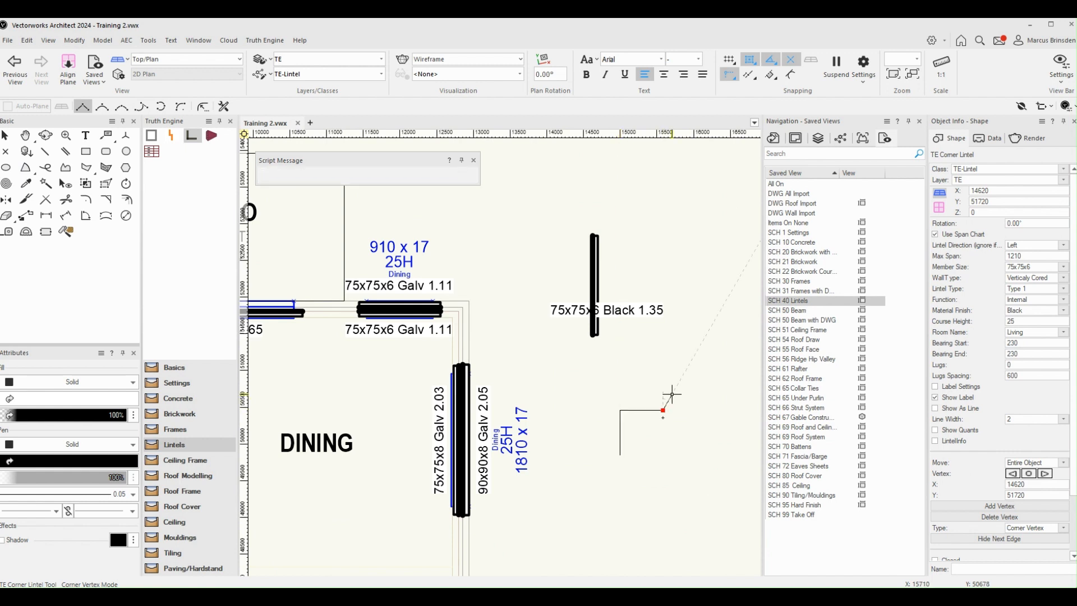
{"action": "left_click", "coordinate": [710, 362]}
{"action": "double_click", "coordinate": [743, 417]}
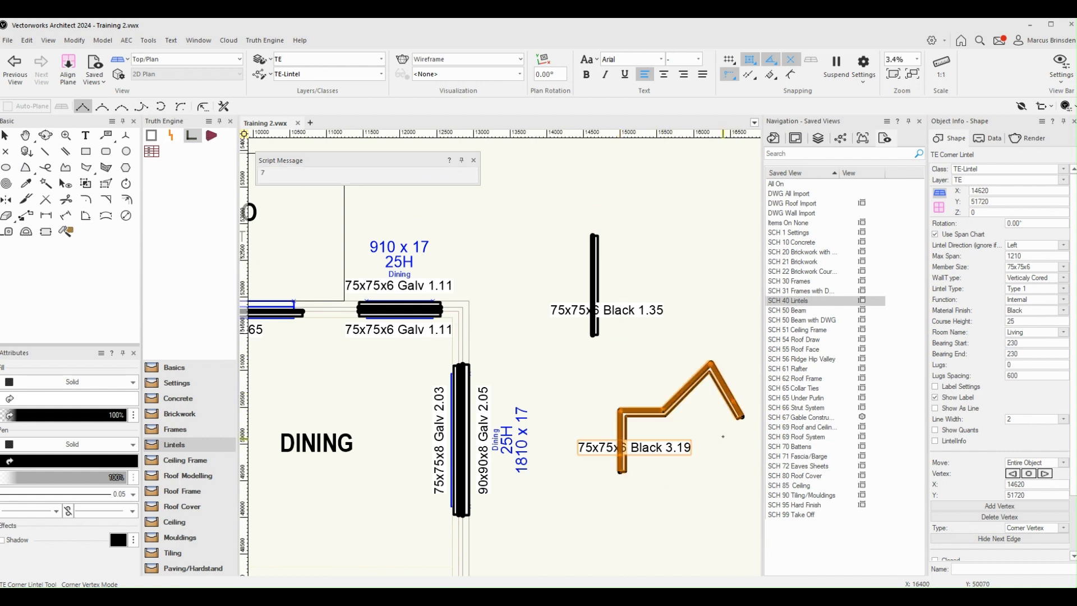
Step: Set the Member Size of the bent corner lintel to 150x100x10
{"action": "scroll", "coordinate": [723, 436], "scroll_direction": "up", "scroll_amount": 2}
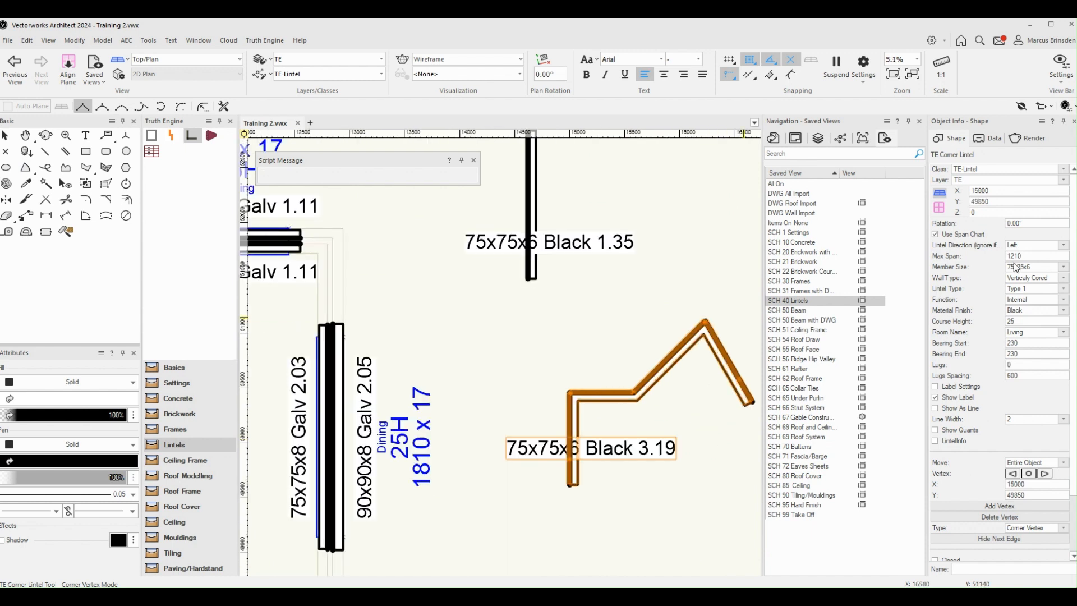
{"action": "left_click", "coordinate": [1030, 267]}
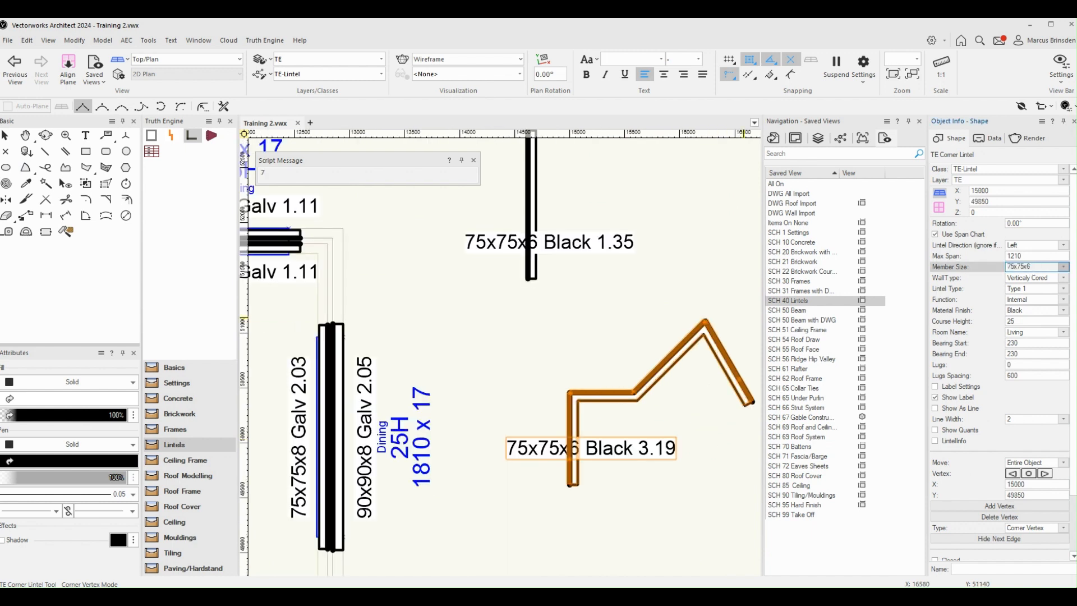
{"action": "left_click", "coordinate": [1037, 376]}
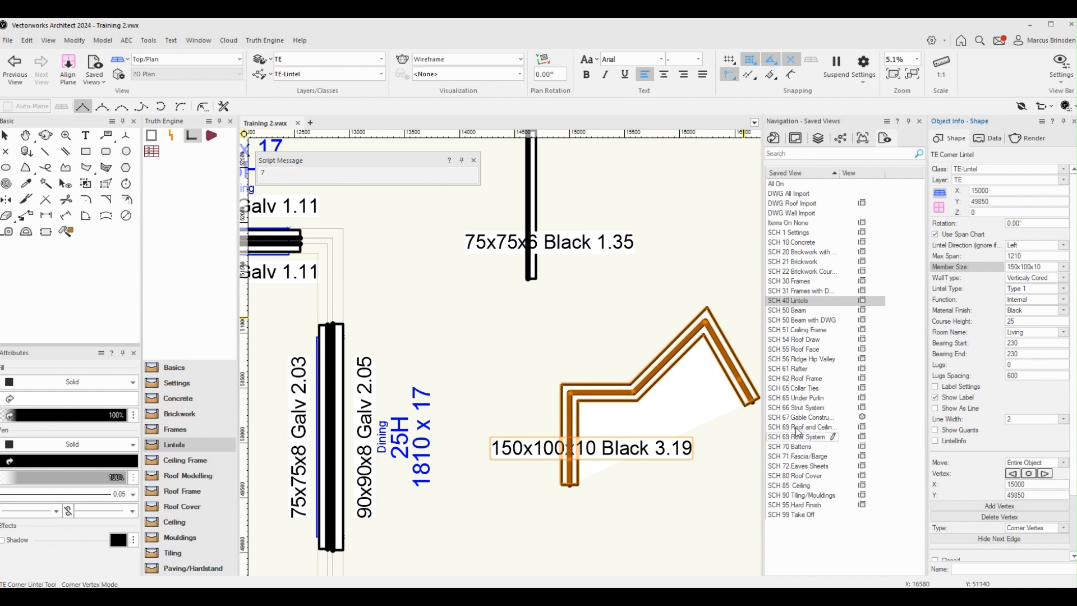
Step: In a 3D view, turn Draw Lintels off and back on for the 1810-wide Dining window
{"action": "scroll", "coordinate": [702, 457], "scroll_direction": "up", "scroll_amount": 2}
{"action": "mouse_move", "coordinate": [702, 457]}
{"action": "middle_mouse_down", "text": "shift"}
{"action": "mouse_move", "coordinate": [640, 514]}
{"action": "mouse_move", "coordinate": [583, 338]}
{"action": "mouse_move", "coordinate": [572, 365]}
{"action": "mouse_move", "coordinate": [577, 351]}
{"action": "mouse_move", "coordinate": [524, 278]}
{"action": "middle_mouse_up", "text": "shift"}
{"action": "scroll", "coordinate": [524, 279], "scroll_direction": "up", "scroll_amount": 2}
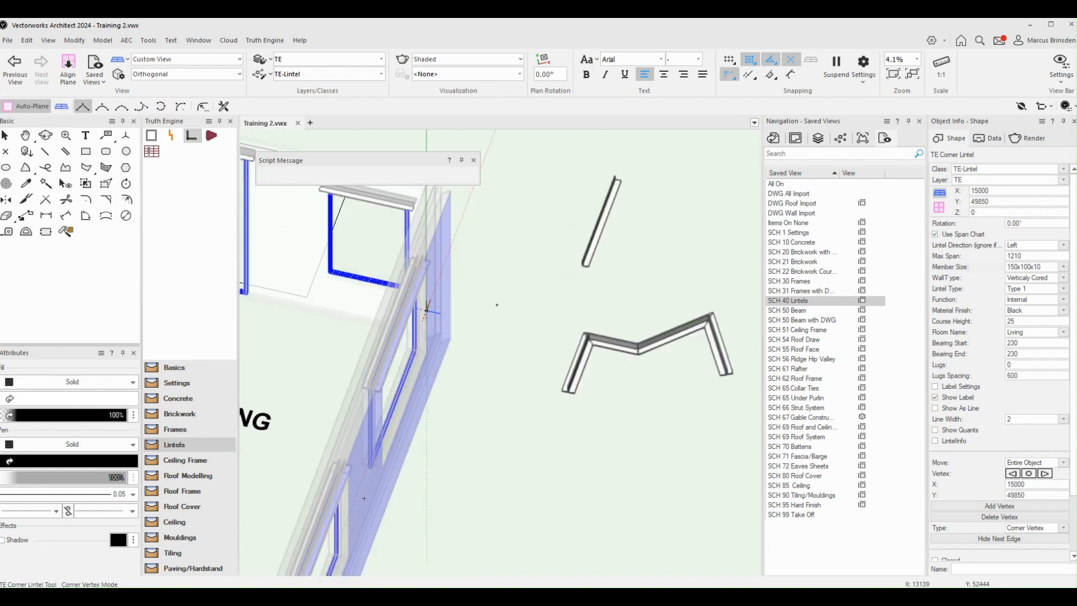
{"action": "double_click", "coordinate": [426, 310]}
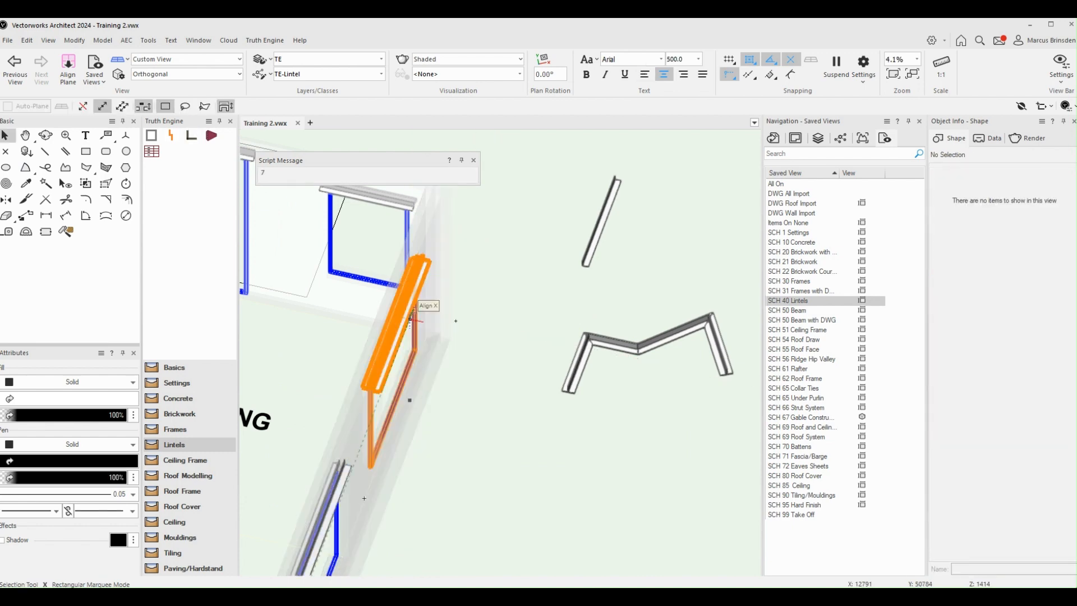
{"action": "left_click", "coordinate": [415, 318]}
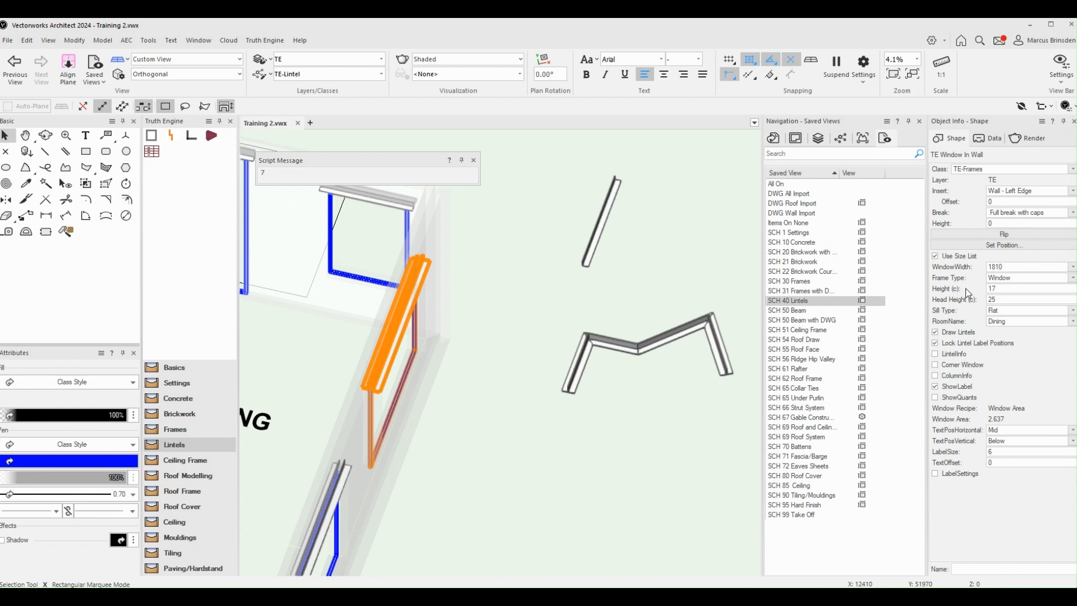
{"action": "left_click", "coordinate": [935, 332]}
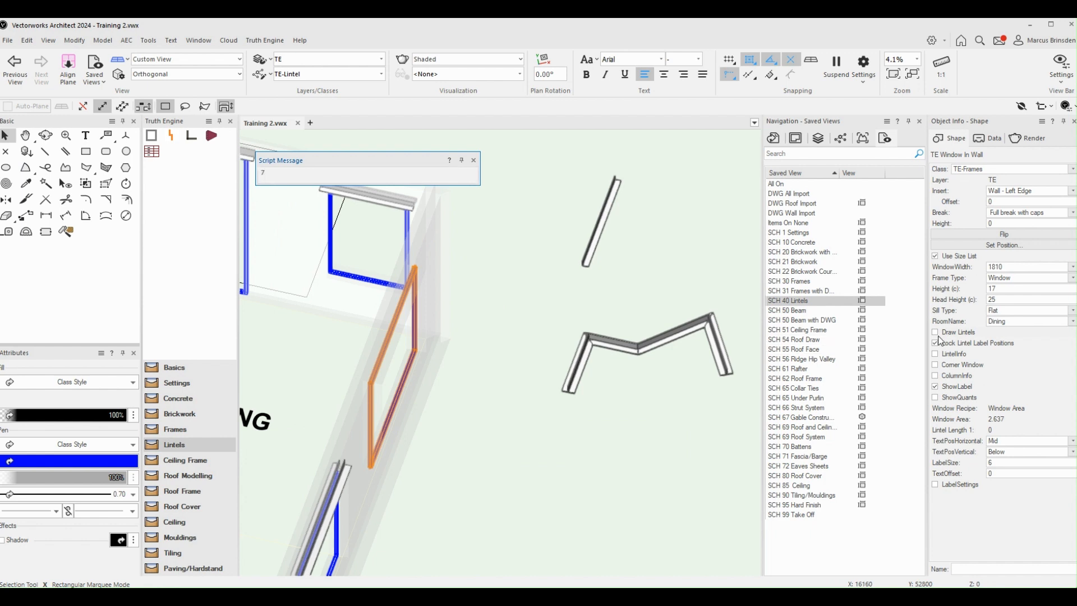
{"action": "left_click", "coordinate": [936, 332]}
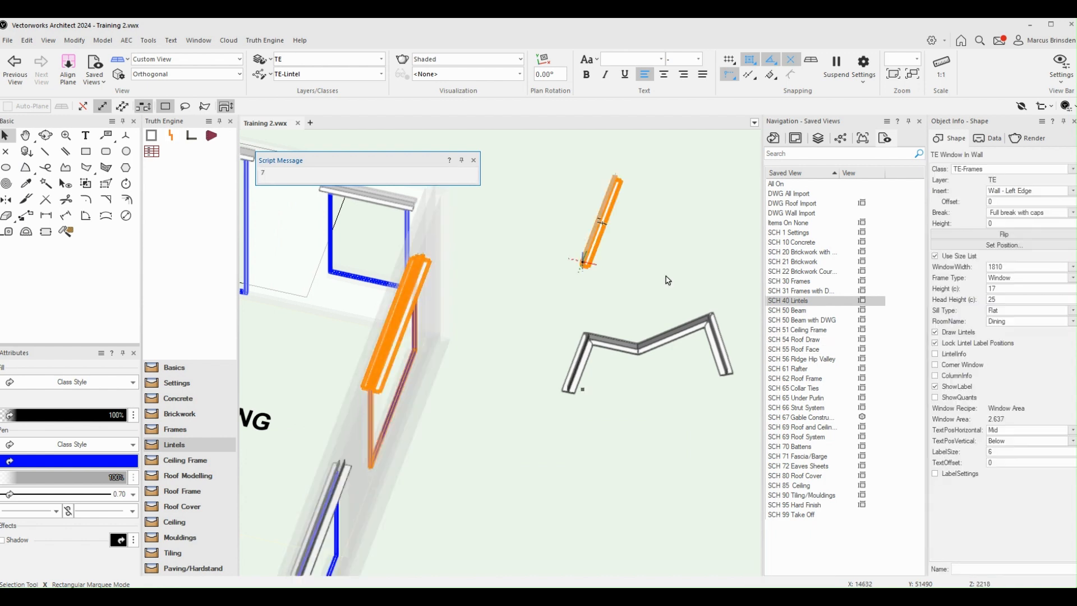
Step: Delete the straight and bent standalone corner lintels outside the building and restore the SCH 40 Lintels saved view
{"action": "left_click", "coordinate": [673, 328]}
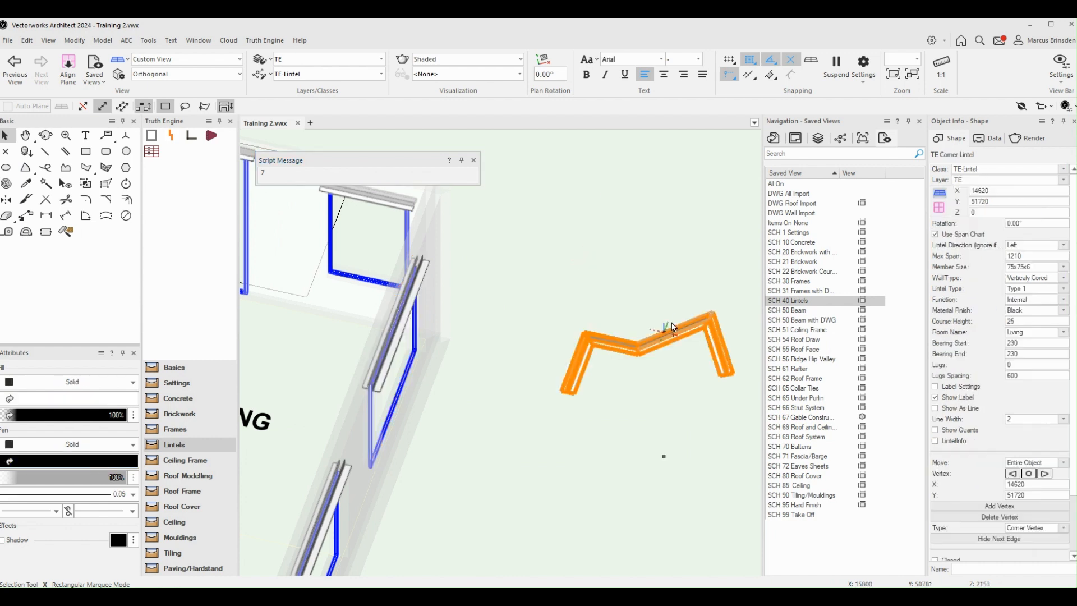
{"action": "key", "text": "Delete"}
{"action": "scroll", "coordinate": [622, 297], "scroll_direction": "down", "scroll_amount": 3}
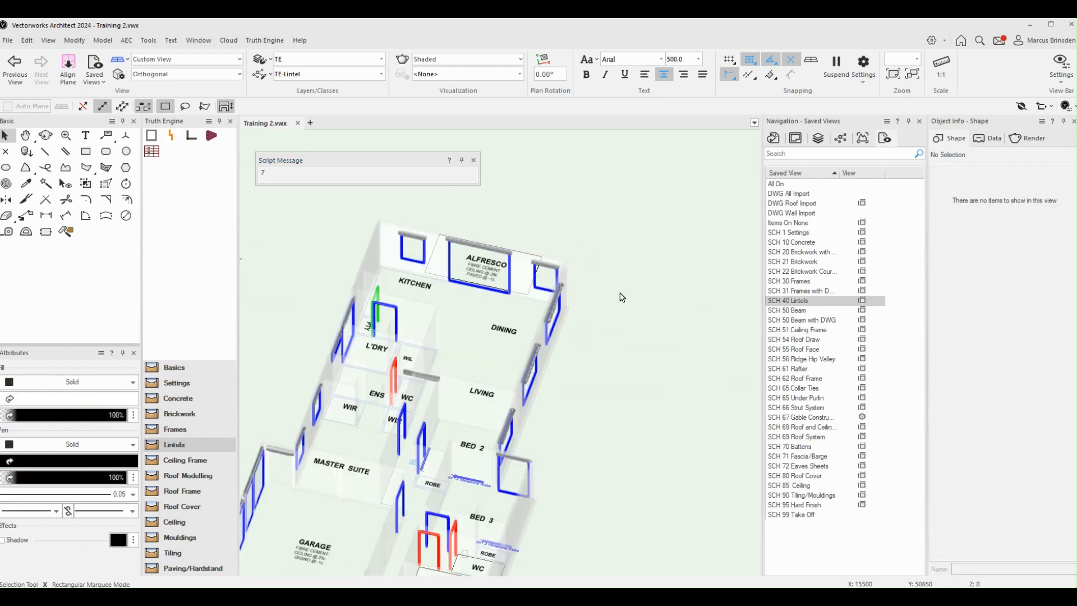
{"action": "double_click", "coordinate": [803, 301]}
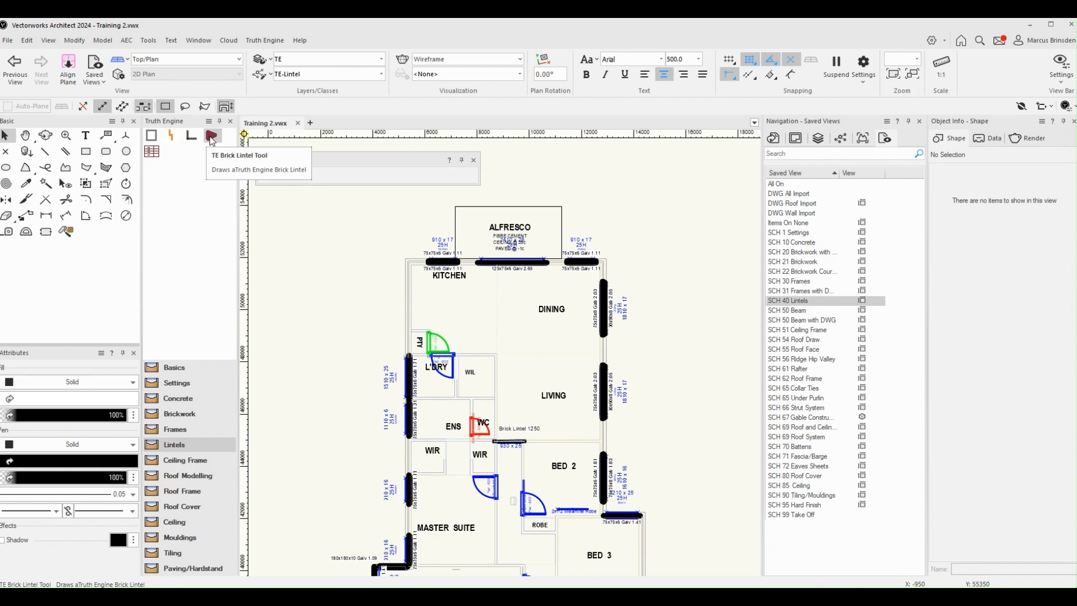
Step: Draw a horizontal brick lintel about 796 mm long with the TE Brick Lintel tool, outside the building beyond the Dining corner
{"action": "left_click", "coordinate": [211, 141]}
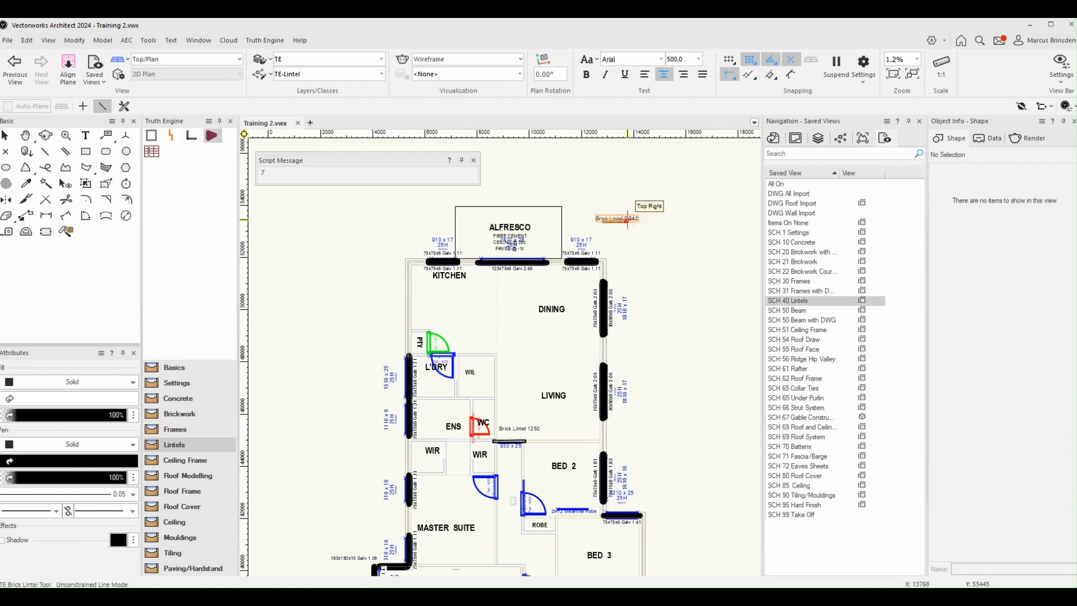
{"action": "left_click", "coordinate": [628, 218]}
{"action": "scroll", "coordinate": [628, 220], "scroll_direction": "up", "scroll_amount": 5}
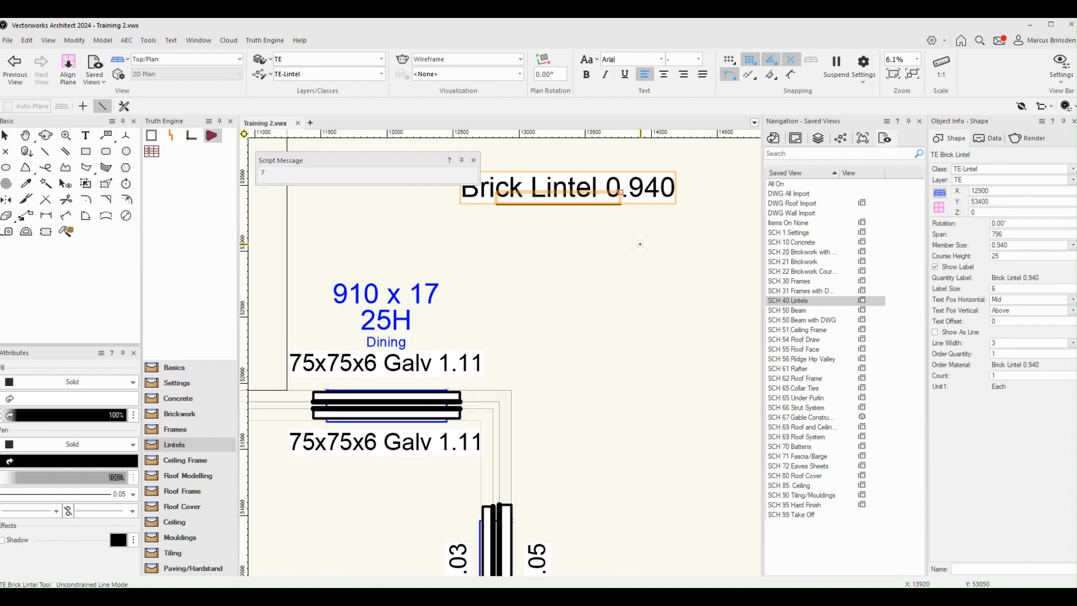
{"action": "scroll", "coordinate": [640, 244], "scroll_direction": "down", "scroll_amount": 1}
{"action": "scroll", "coordinate": [630, 281], "scroll_direction": "up", "scroll_amount": 1}
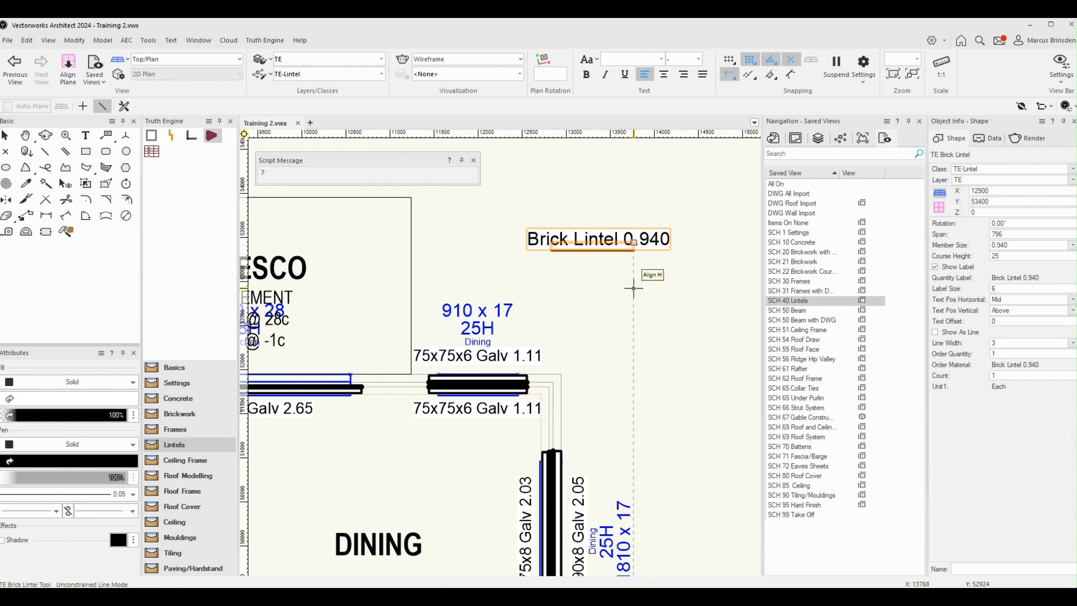
Step: Delete the standalone brick lintel outside the Dining corner
{"action": "key", "text": "Delete"}
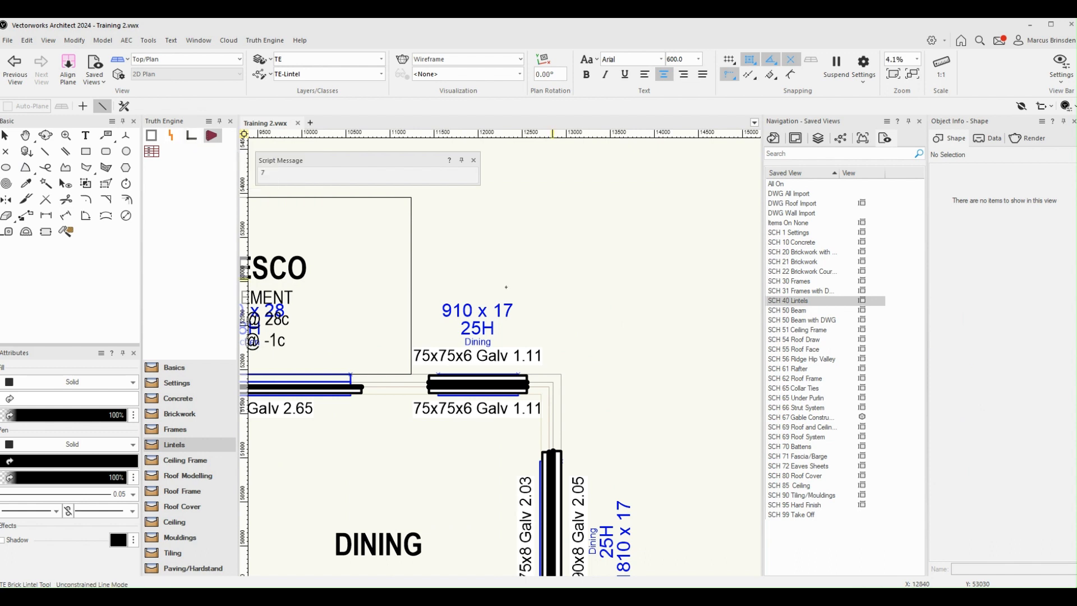
{"action": "scroll", "coordinate": [549, 280], "scroll_direction": "down", "scroll_amount": 2}
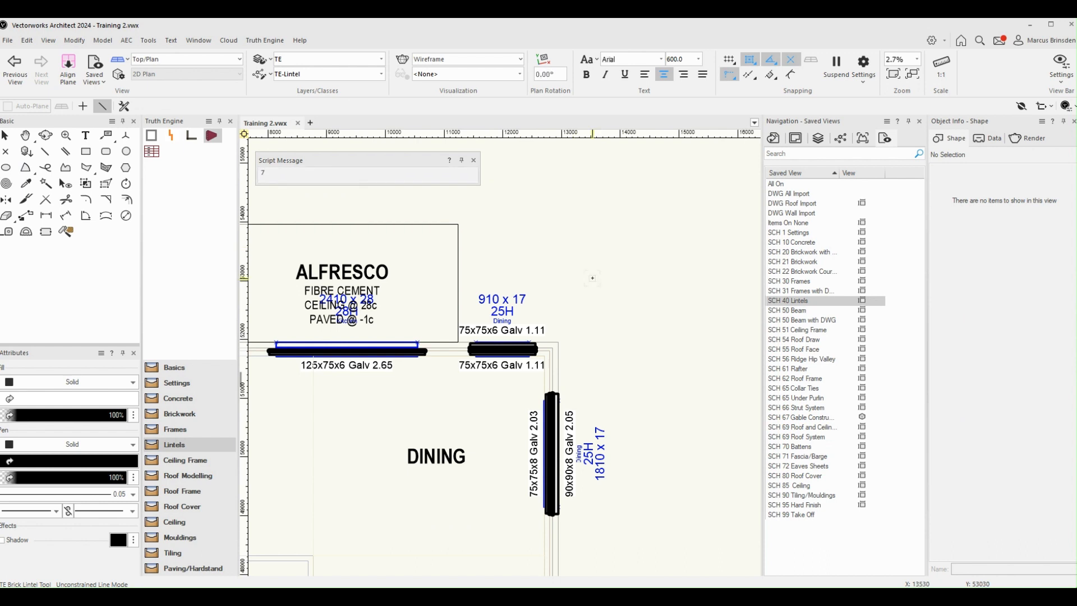
{"action": "scroll", "coordinate": [593, 277], "scroll_direction": "down", "scroll_amount": 1}
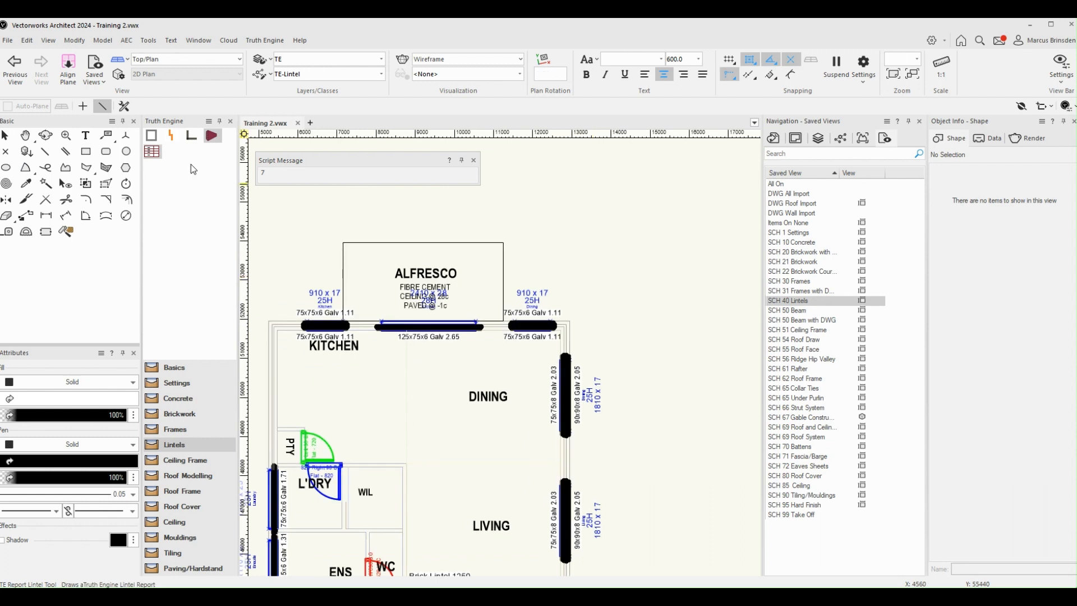
Step: Insert a 50x50 Galv PWP in the exterior wall between the Dining and Living windows, using the SCH 31 Frames with DWG saved view
{"action": "left_click", "coordinate": [153, 141]}
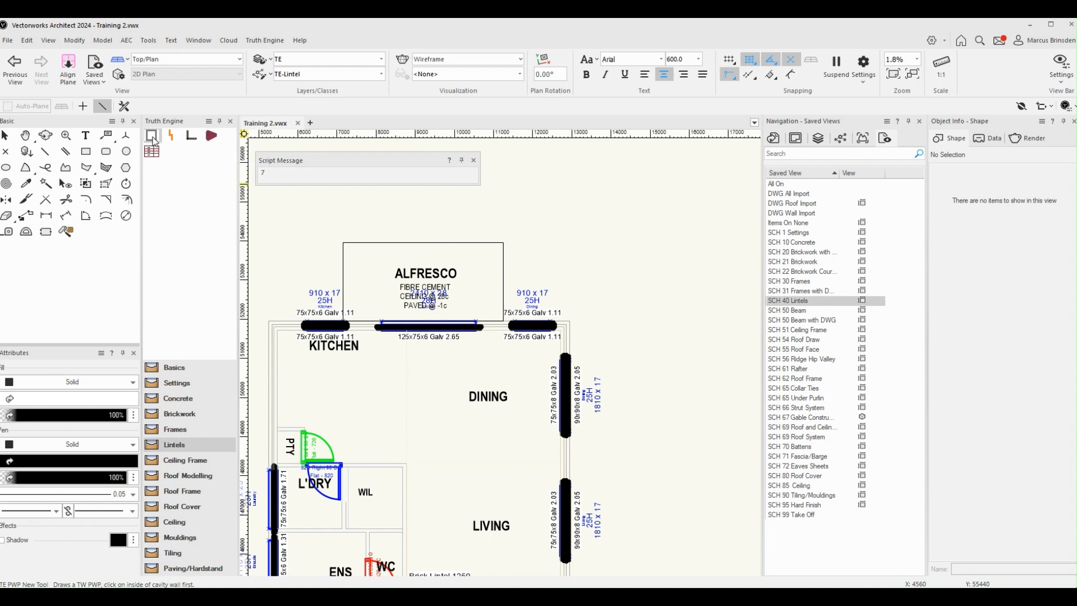
{"action": "scroll", "coordinate": [540, 466], "scroll_direction": "up", "scroll_amount": 5}
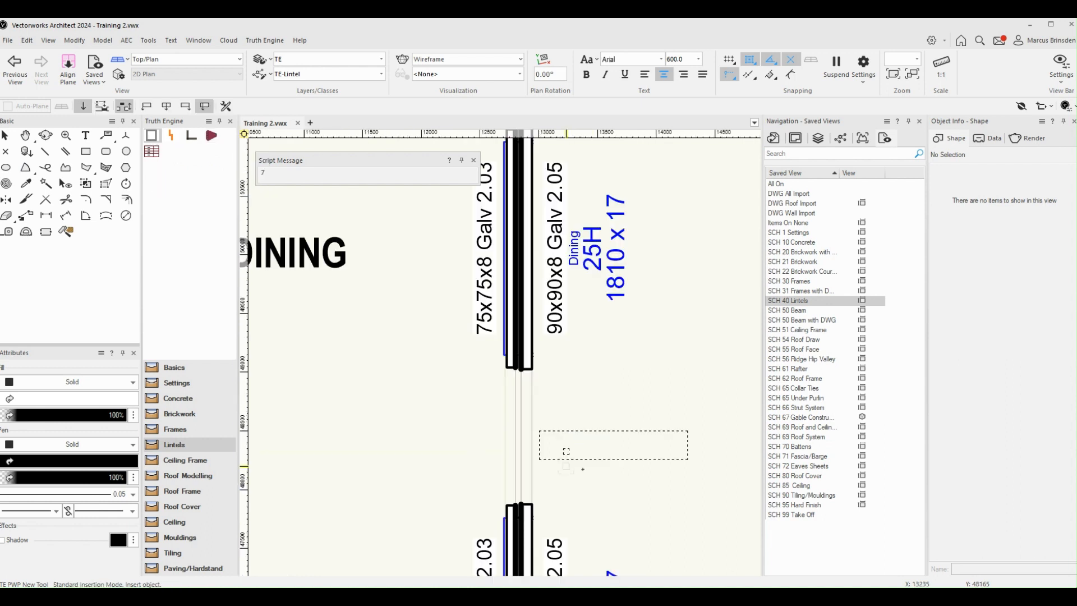
{"action": "key", "text": "h"}
{"action": "left_click_drag", "start_coordinate": [582, 439], "coordinate": [644, 367]}
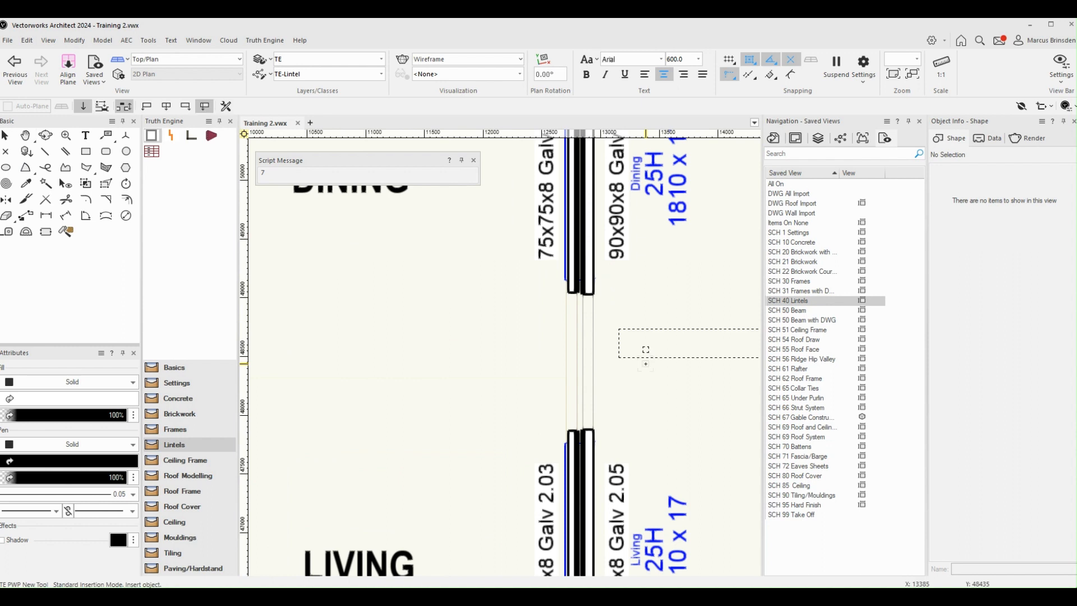
{"action": "left_click", "coordinate": [567, 362]}
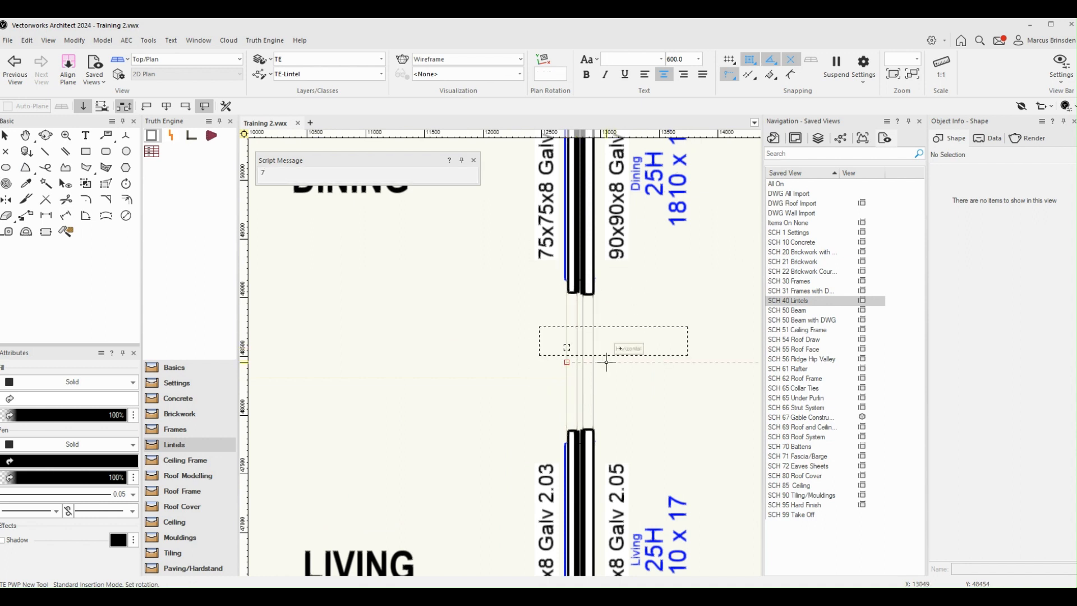
{"action": "key", "text": "Escape"}
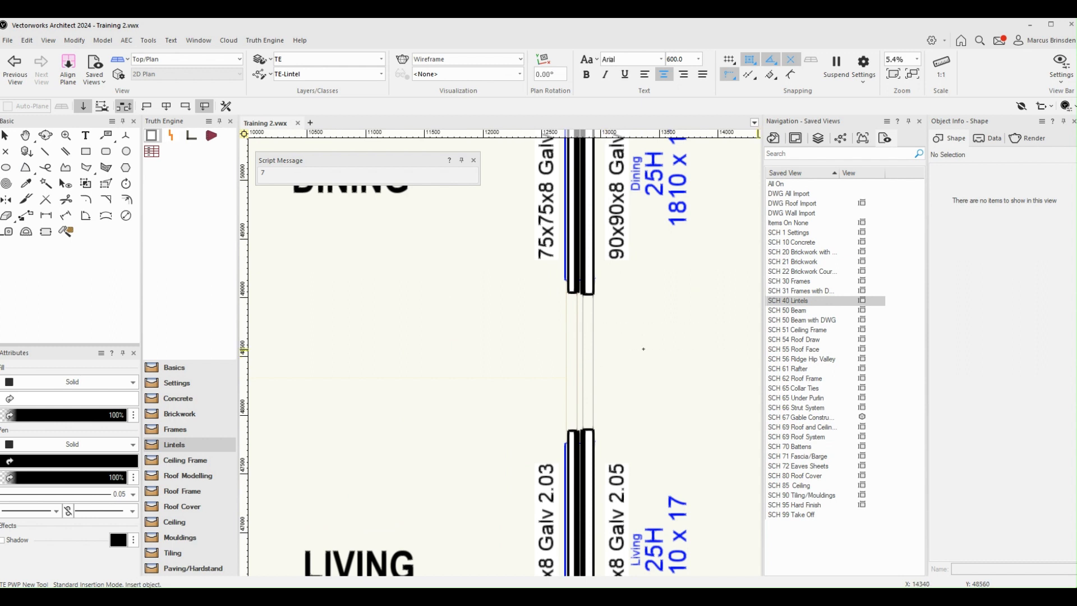
{"action": "left_click", "coordinate": [810, 291]}
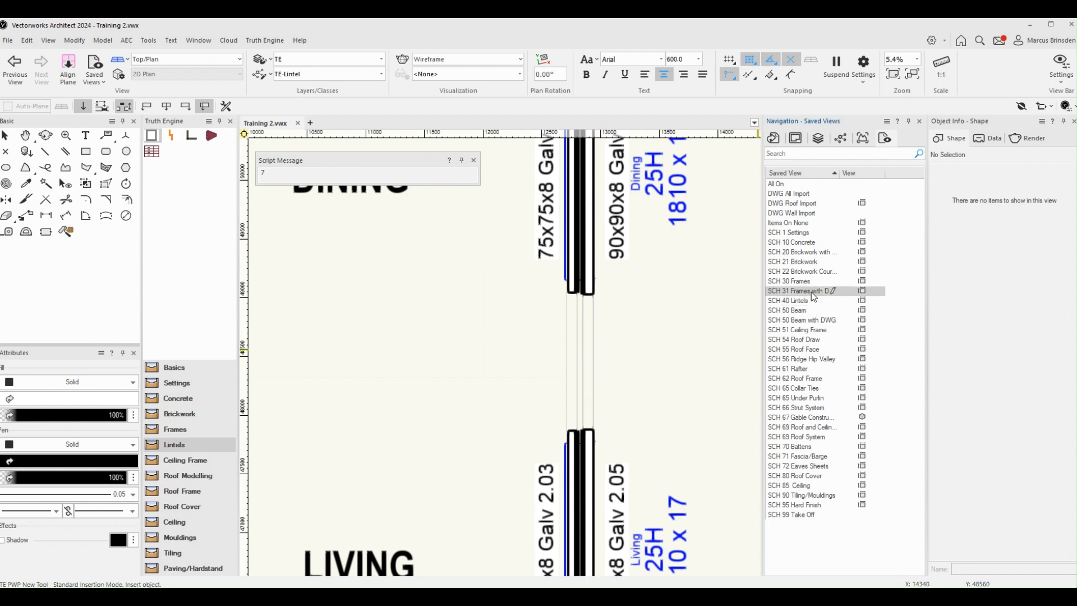
{"action": "double_click", "coordinate": [811, 291]}
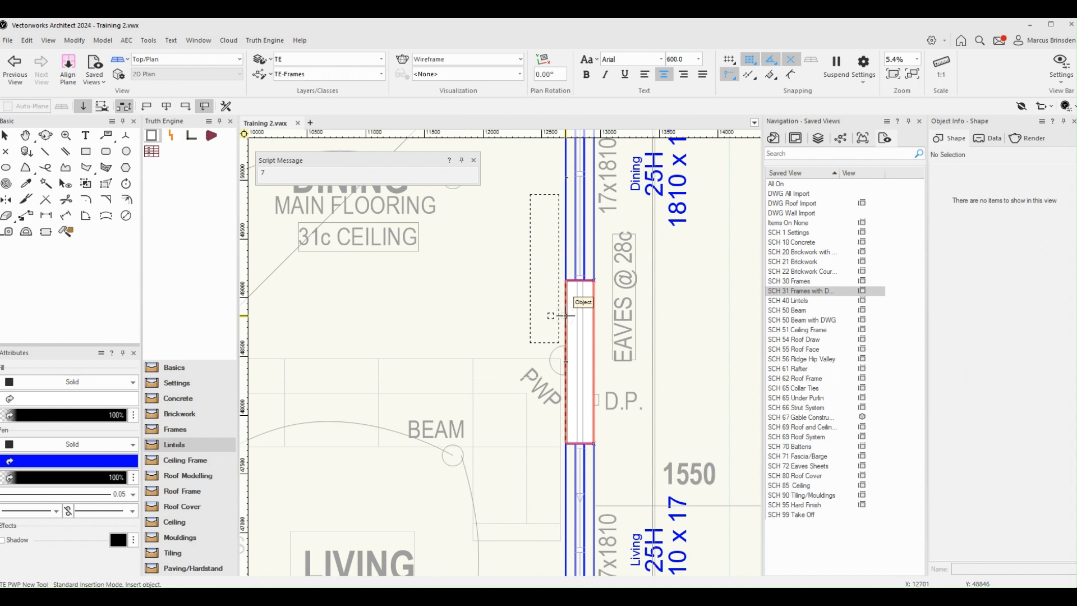
{"action": "left_click", "coordinate": [566, 315]}
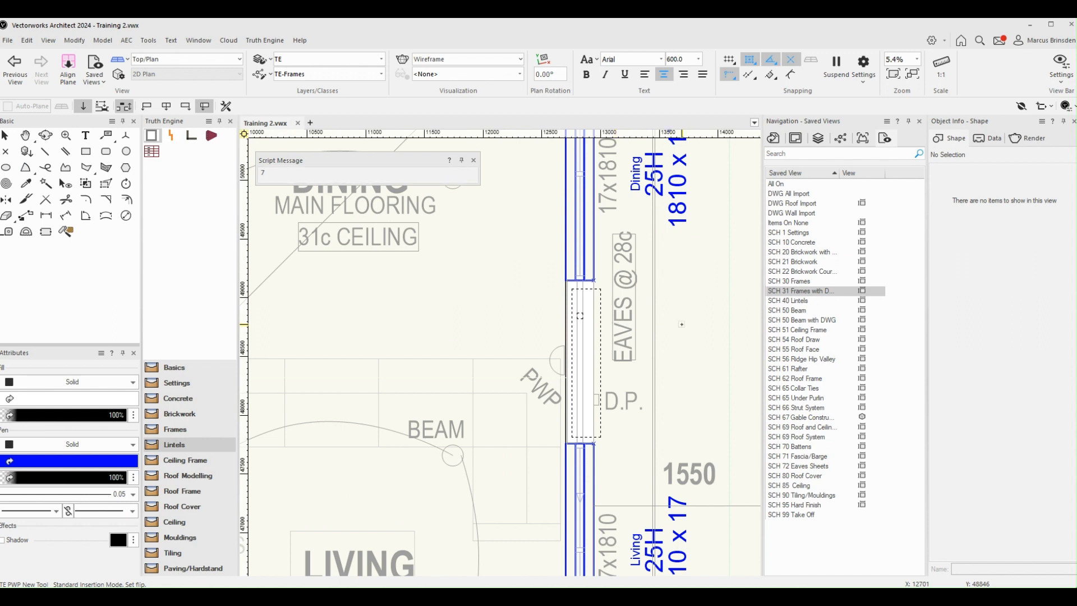
{"action": "left_click", "coordinate": [580, 316]}
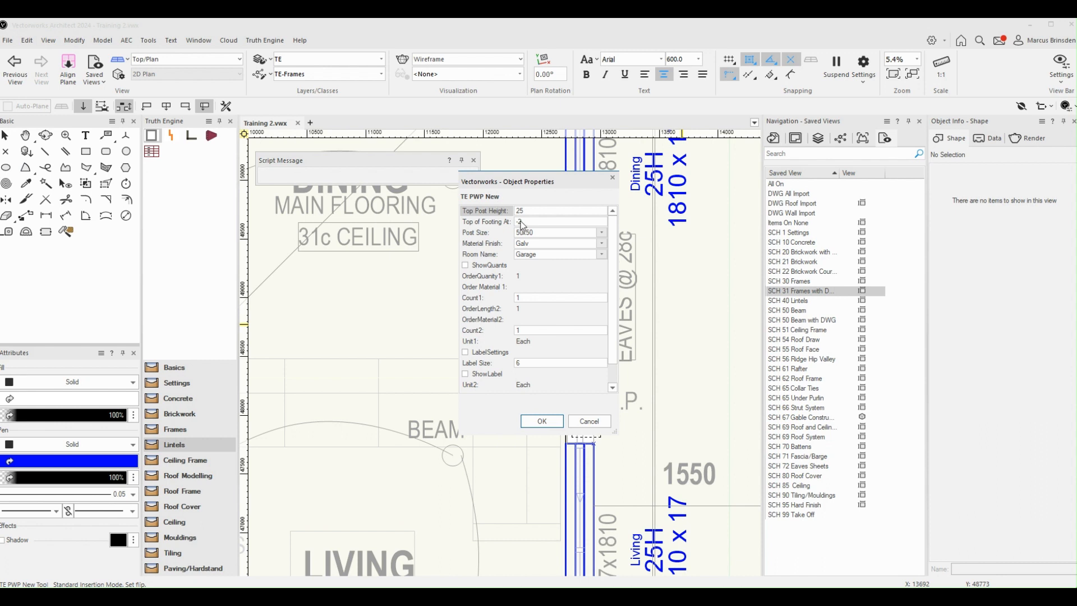
{"action": "left_click", "coordinate": [541, 421]}
Step: Restore the SCH 40 Lintels saved view and move the PWP label off the wall to the outside of the building
{"action": "scroll", "coordinate": [655, 408], "scroll_direction": "down", "scroll_amount": 2}
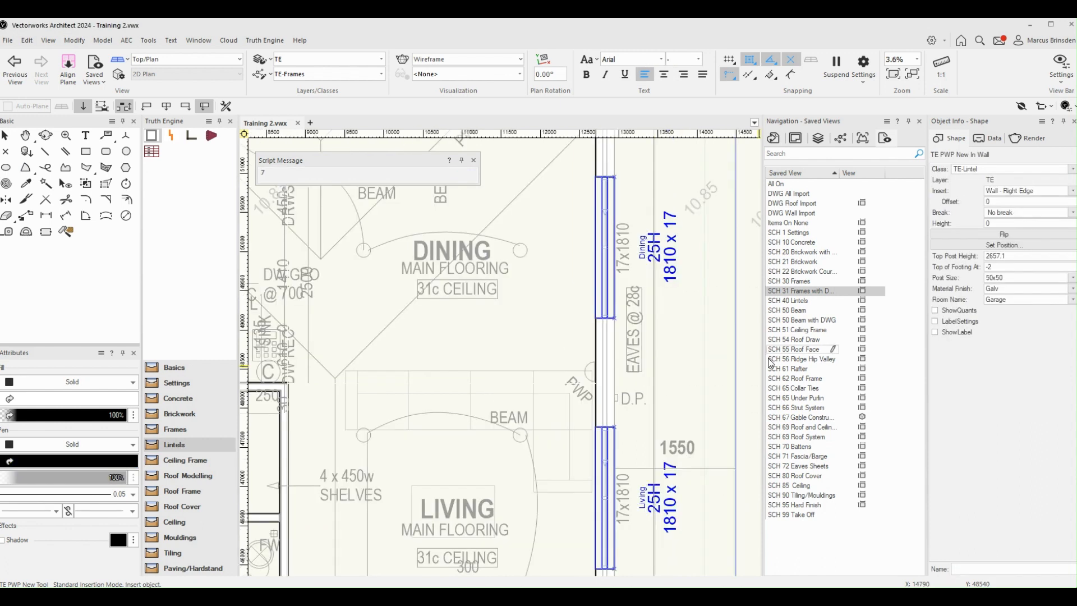
{"action": "double_click", "coordinate": [797, 301]}
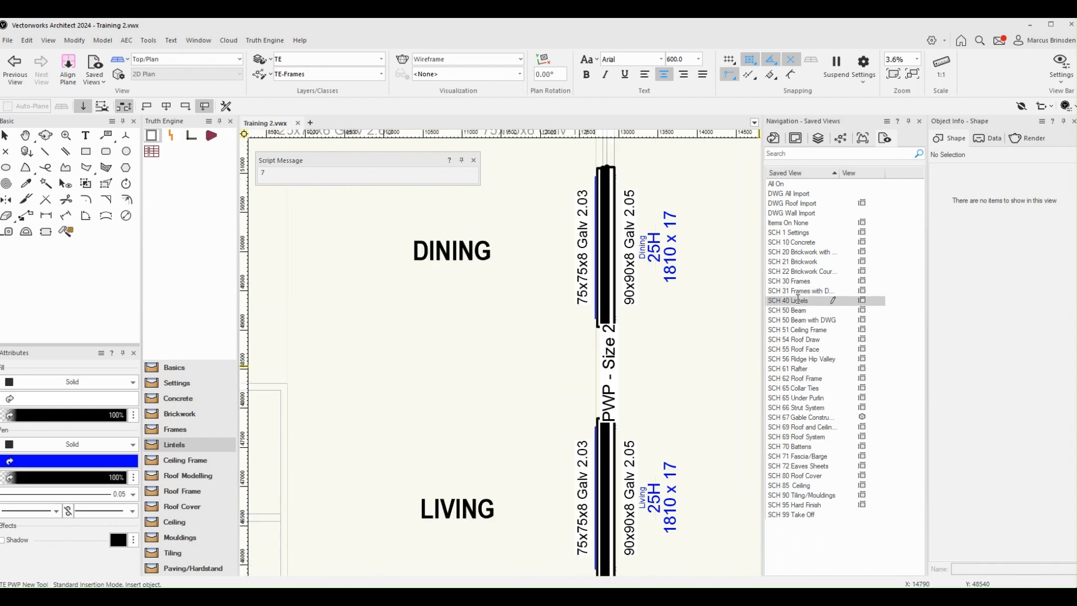
{"action": "left_click", "coordinate": [642, 387]}
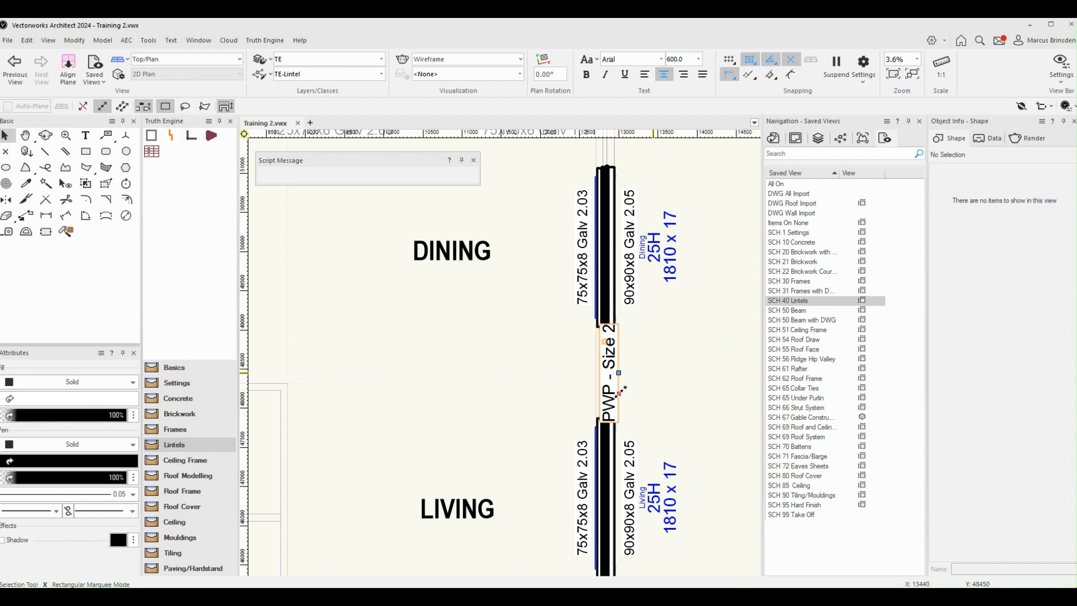
{"action": "scroll", "coordinate": [620, 391], "scroll_direction": "up", "scroll_amount": 2}
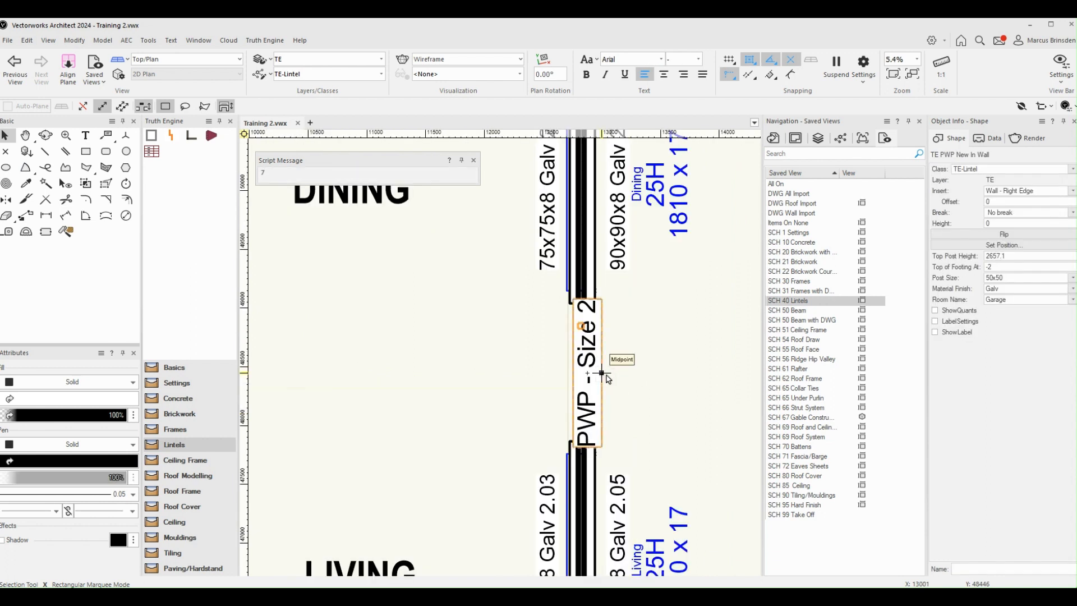
{"action": "left_click", "coordinate": [677, 372]}
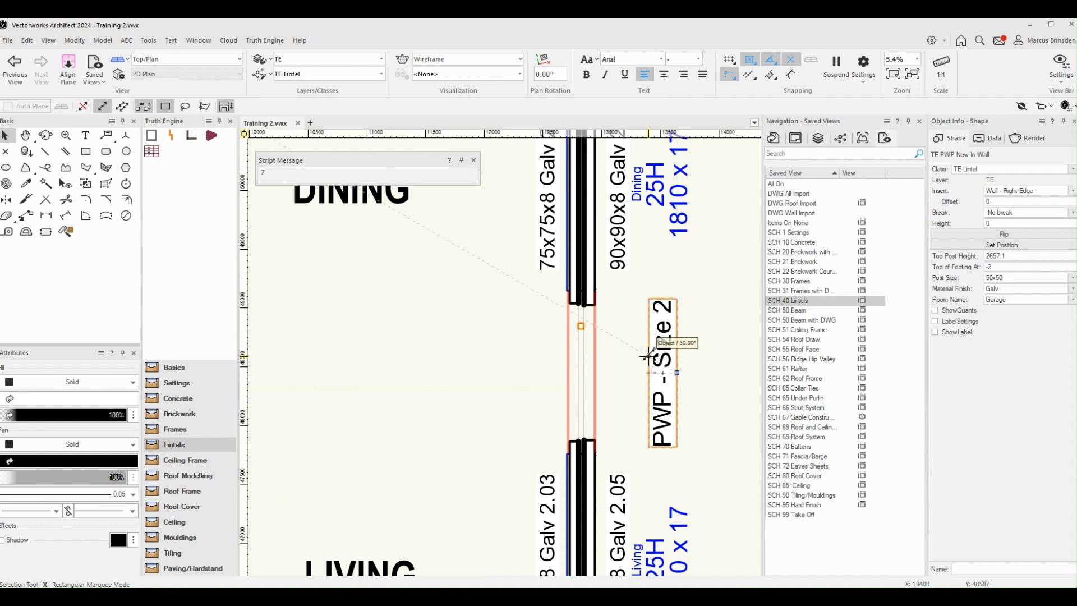
{"action": "left_click", "coordinate": [649, 355]}
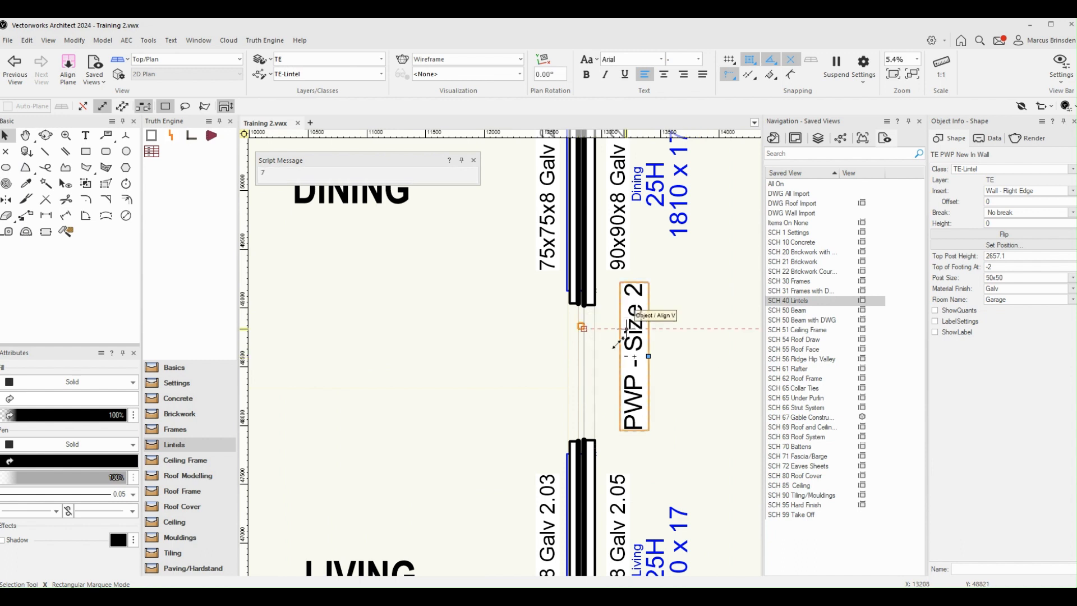
{"action": "left_click", "coordinate": [568, 340]}
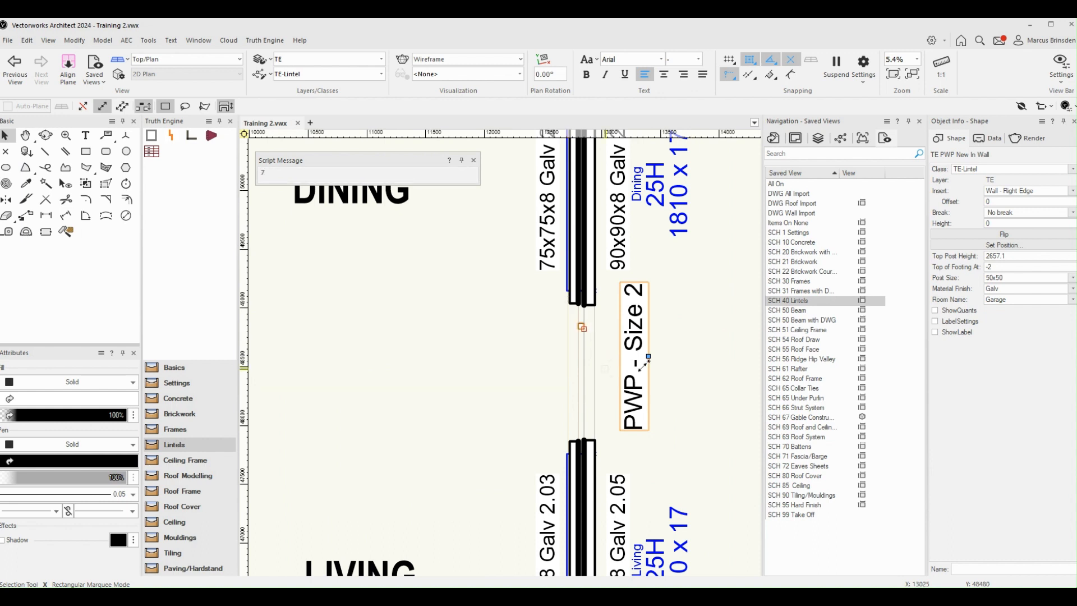
{"action": "left_click", "coordinate": [707, 342]}
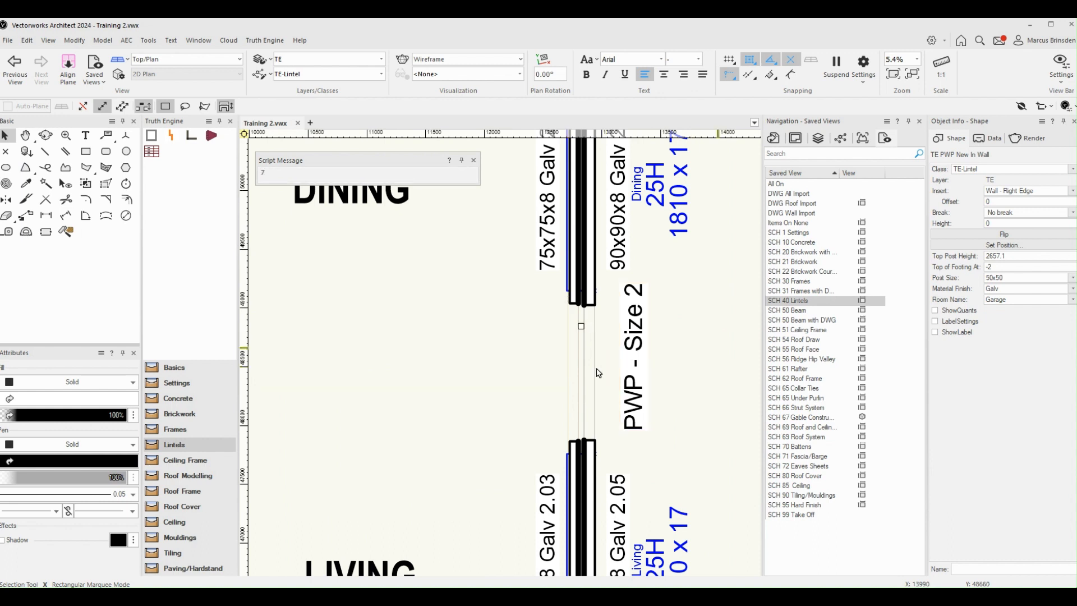
Step: Set the Dining and Living exterior wall's Top Offset to 800 in SCH 31 Frames with DWG, and check the PWP's height in SCH 40 Lintels
{"action": "double_click", "coordinate": [810, 292]}
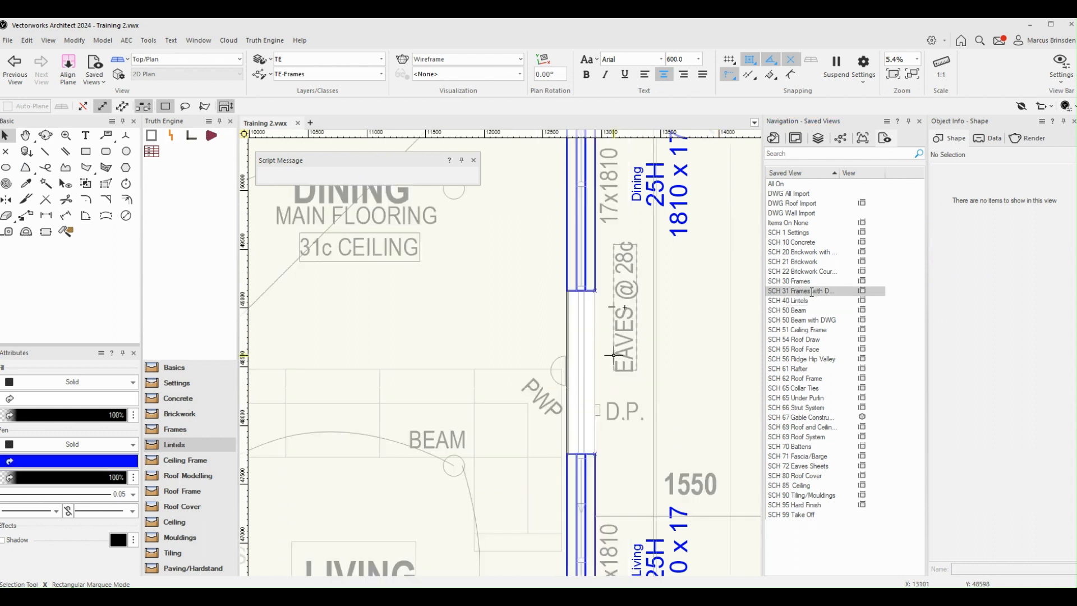
{"action": "left_click", "coordinate": [595, 357]}
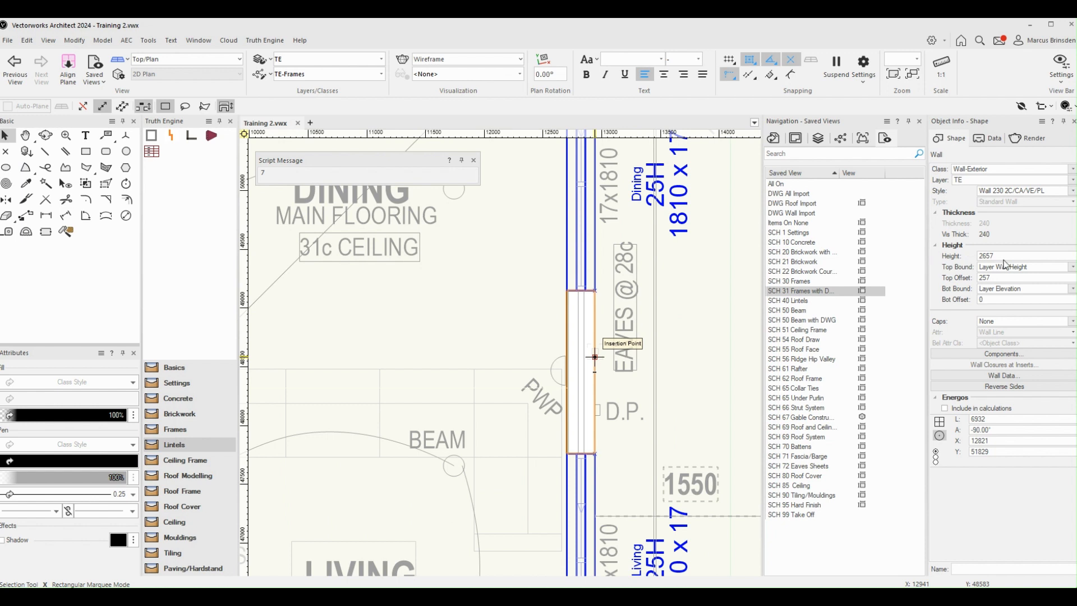
{"action": "left_click", "coordinate": [998, 278]}
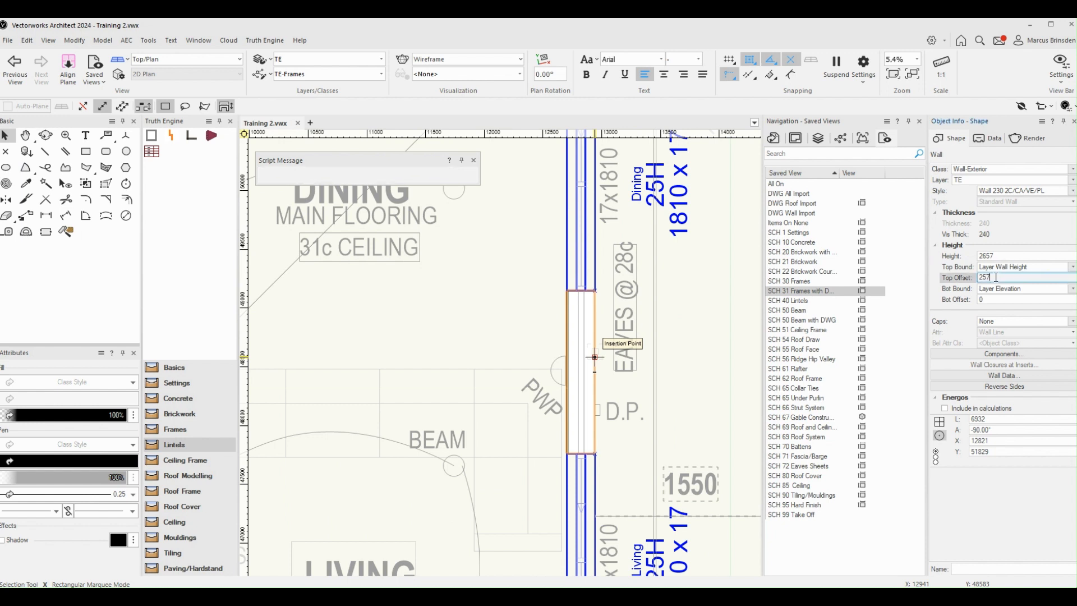
{"action": "double_click", "coordinate": [1001, 278]}
{"action": "type", "text": "800"}
{"action": "left_click", "coordinate": [807, 302]}
{"action": "double_click", "coordinate": [808, 301]}
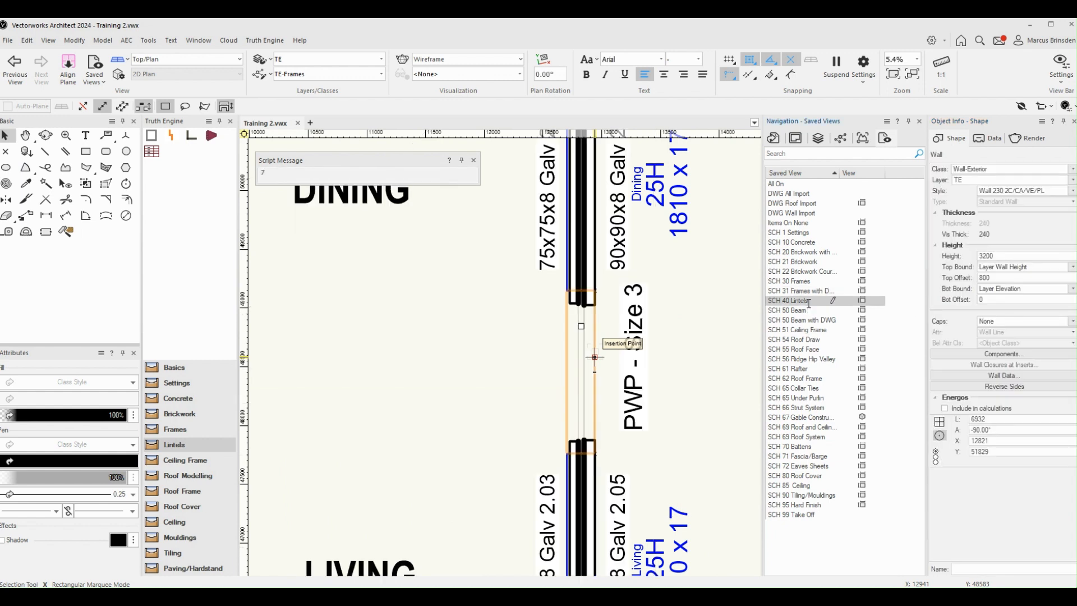
{"action": "left_click", "coordinate": [643, 344]}
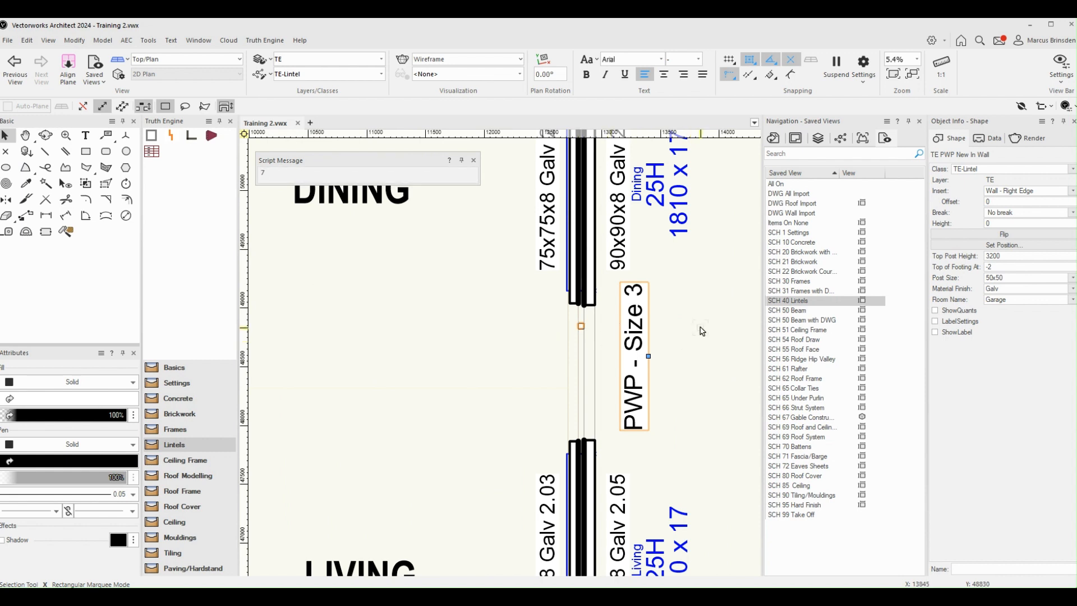
Step: Set the Dining and Living exterior wall's Top Offset to 257 in SCH 31 Frames with DWG, and restore the SCH 40 Lintels saved view
{"action": "left_click", "coordinate": [811, 291]}
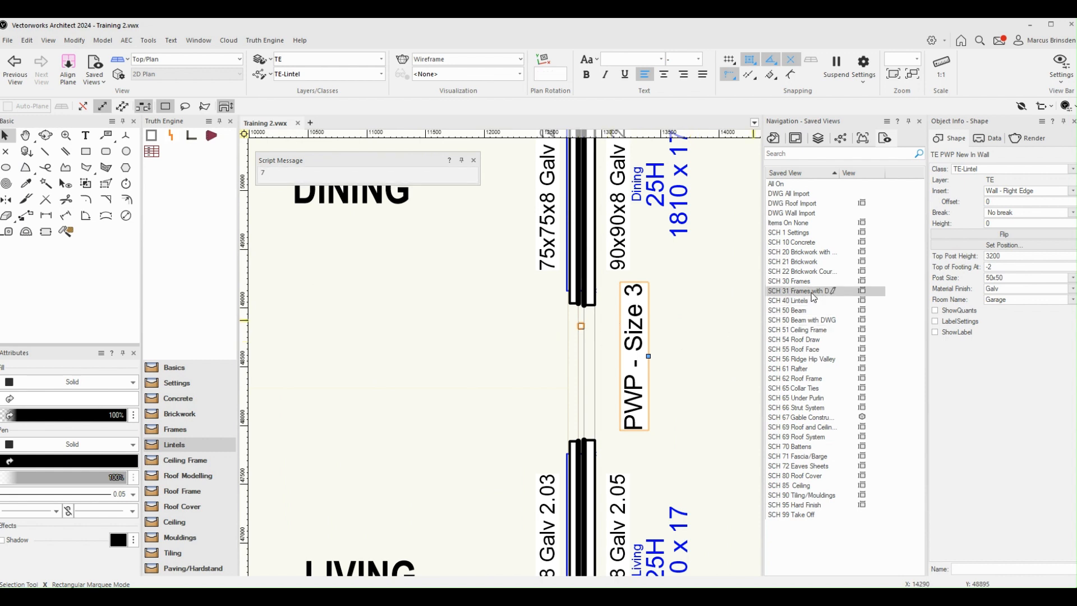
{"action": "left_click", "coordinate": [595, 344]}
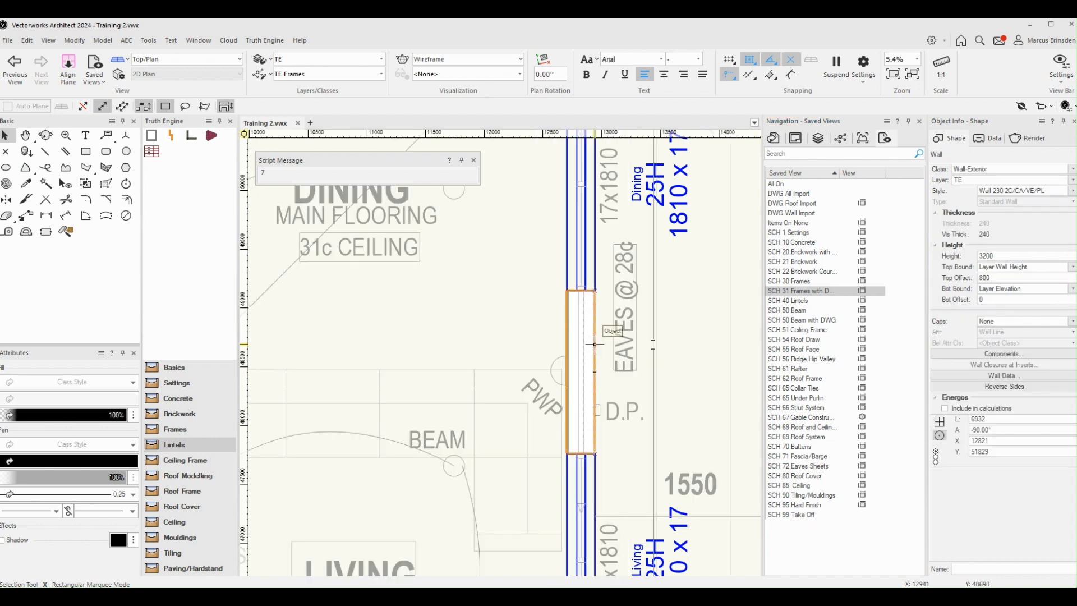
{"action": "left_click", "coordinate": [987, 278]}
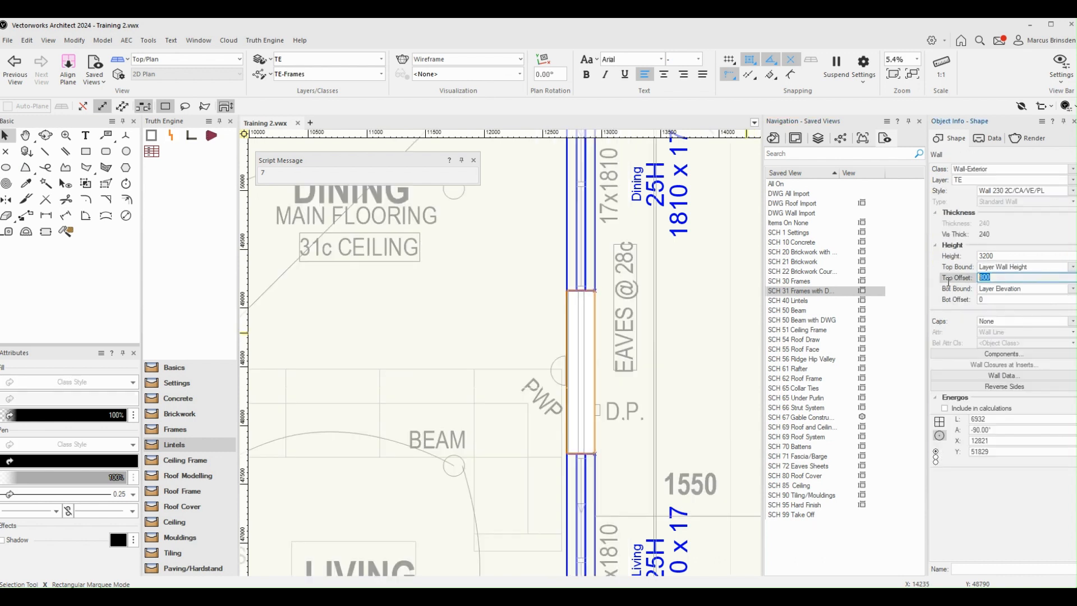
{"action": "type", "text": "257"}
{"action": "key", "text": "Return"}
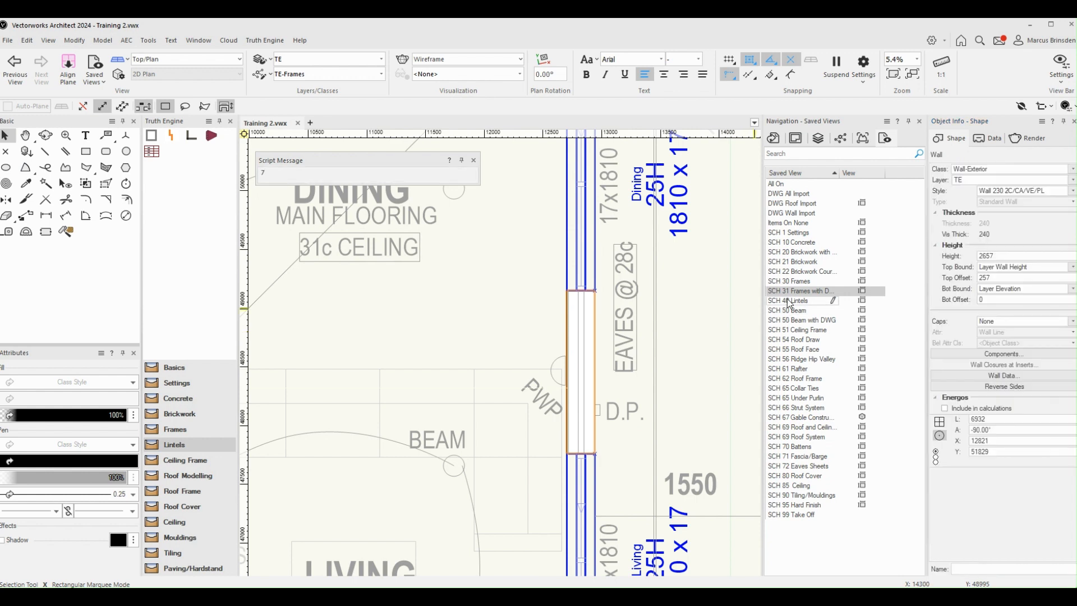
{"action": "double_click", "coordinate": [789, 302]}
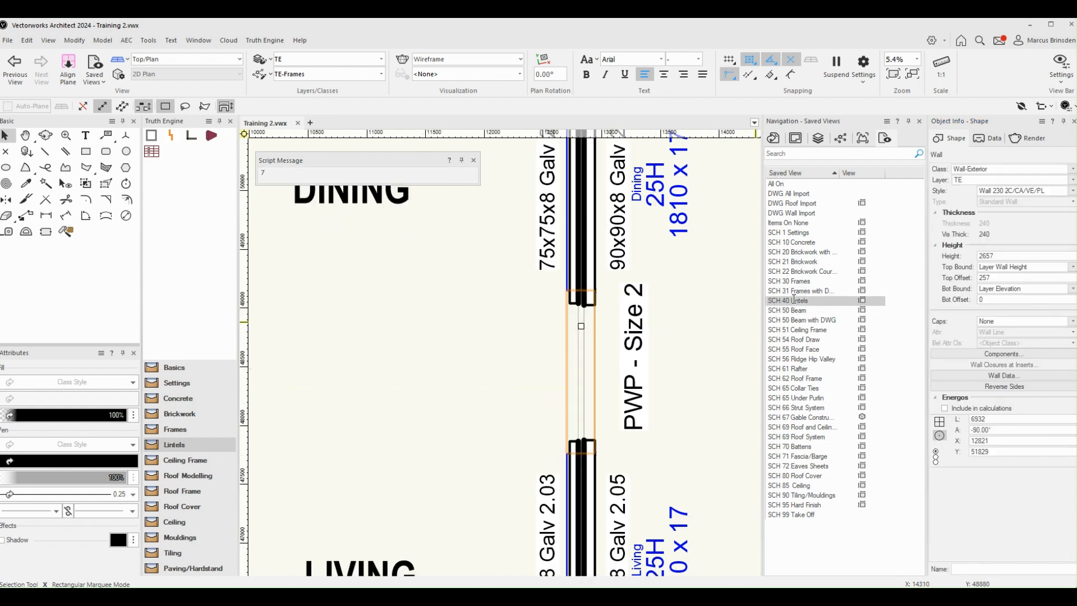
{"action": "left_click", "coordinate": [696, 365]}
Step: Refresh the lintel report table below the floor plan by switching its Show Quants option off and on again
{"action": "scroll", "coordinate": [696, 366], "scroll_direction": "down", "scroll_amount": 3}
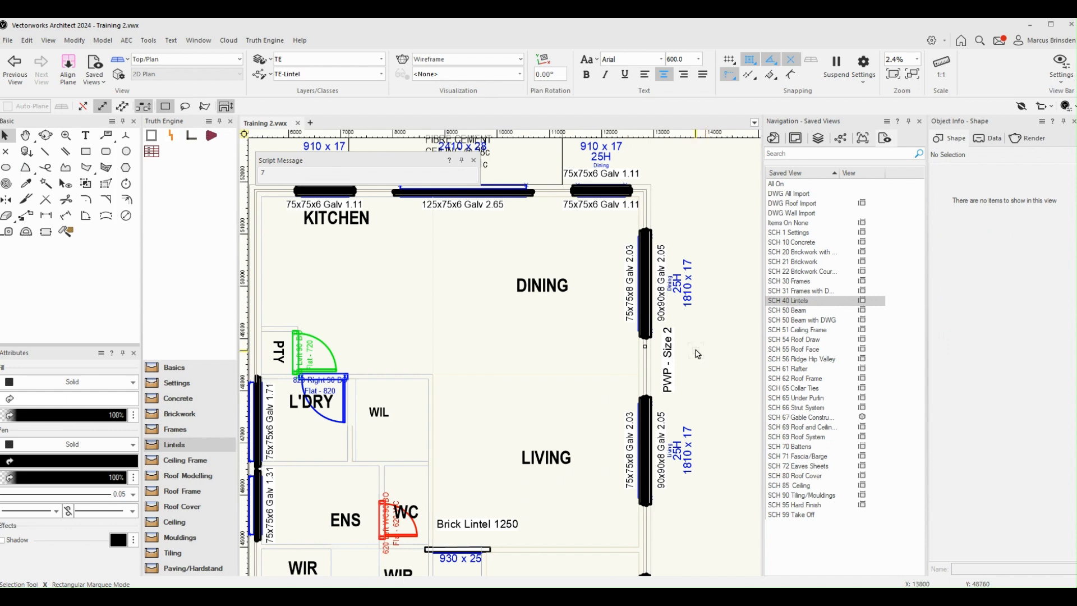
{"action": "scroll", "coordinate": [482, 334], "scroll_direction": "down", "scroll_amount": 1}
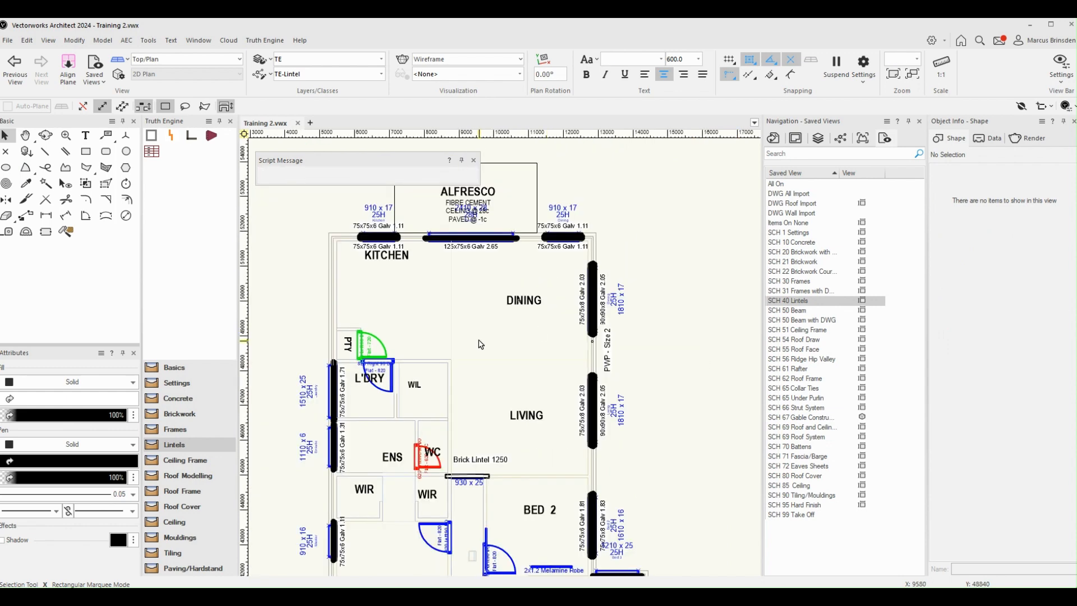
{"action": "scroll", "coordinate": [628, 359], "scroll_direction": "down", "scroll_amount": 1}
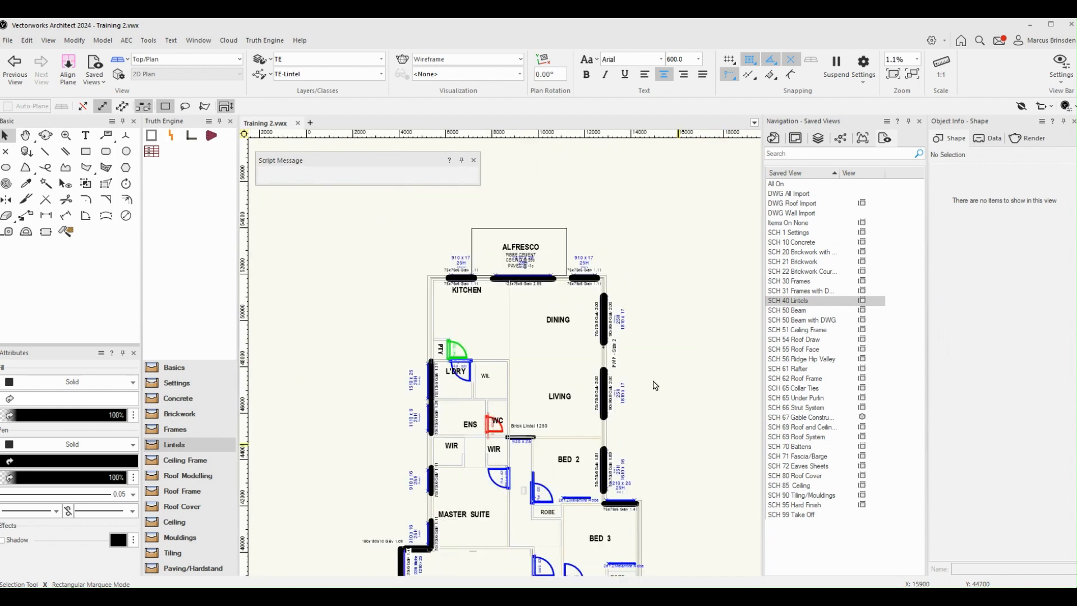
{"action": "middle_click_drag", "start_coordinate": [655, 385], "coordinate": [710, 220]}
{"action": "scroll", "coordinate": [493, 365], "scroll_direction": "up", "scroll_amount": 1}
{"action": "middle_click_drag", "start_coordinate": [498, 335], "coordinate": [500, 286]}
{"action": "left_click", "coordinate": [487, 303]}
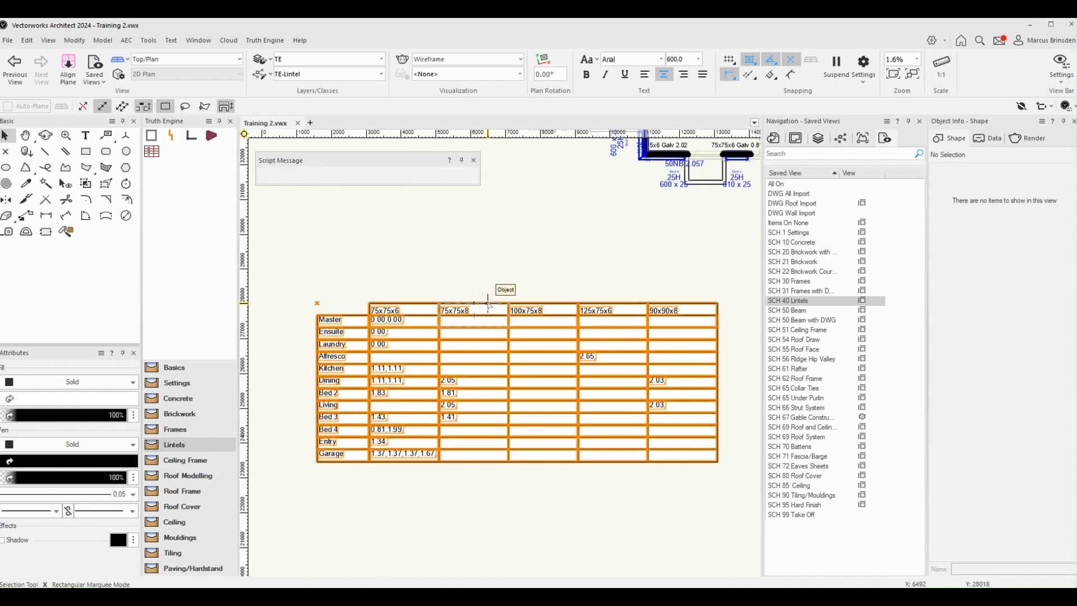
{"action": "left_click", "coordinate": [488, 304]}
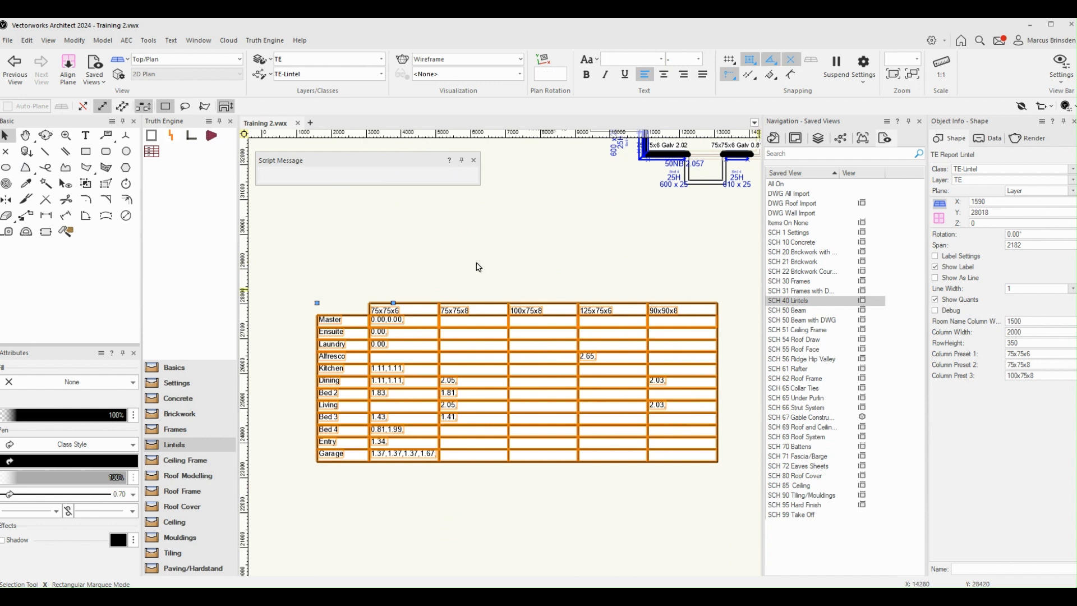
{"action": "left_click", "coordinate": [935, 299]}
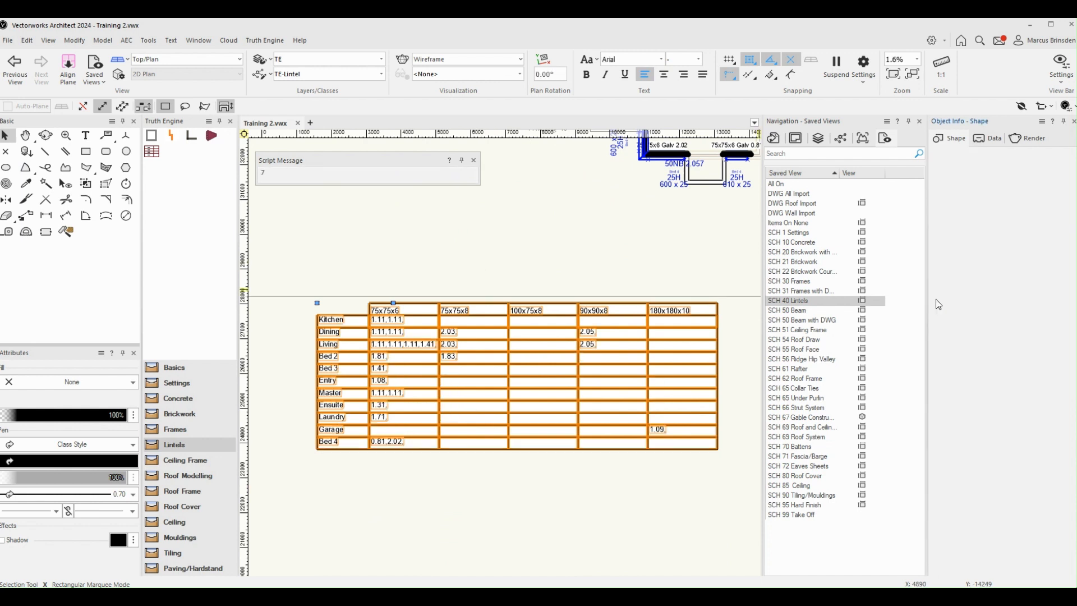
{"action": "left_click", "coordinate": [935, 300]}
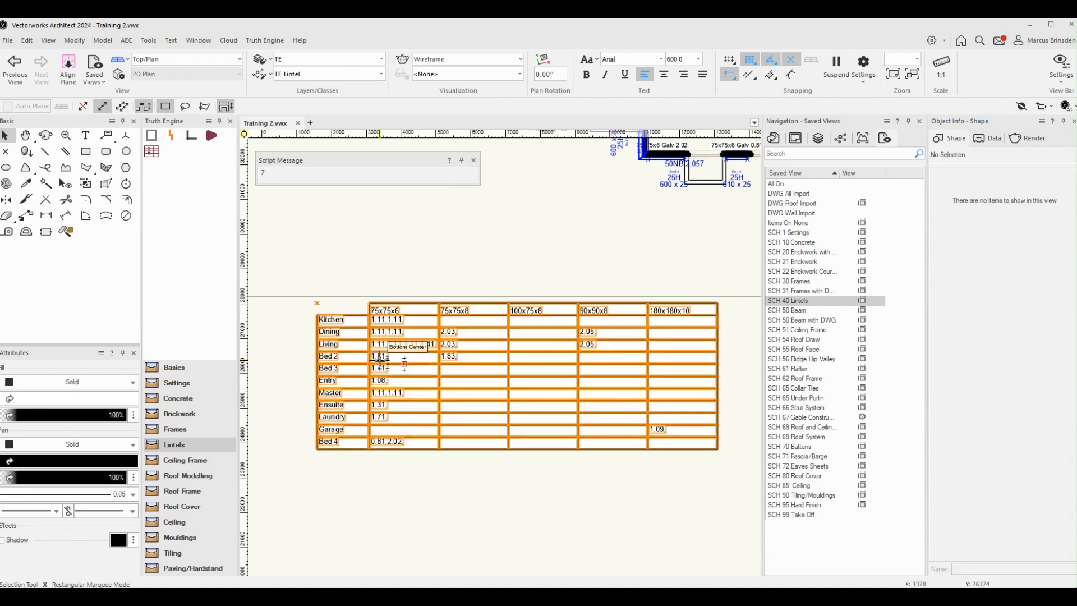
Step: Set the room name of the four 22H niches along the Garage's outer wall to Garage
{"action": "scroll", "coordinate": [362, 351], "scroll_direction": "up", "scroll_amount": 2}
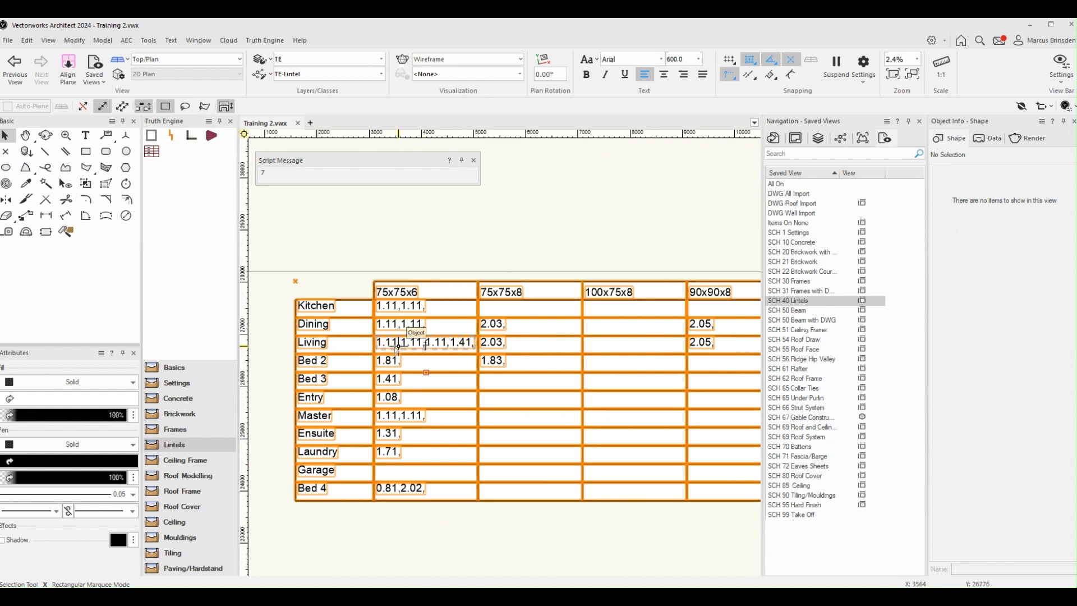
{"action": "scroll", "coordinate": [401, 351], "scroll_direction": "down", "scroll_amount": 3}
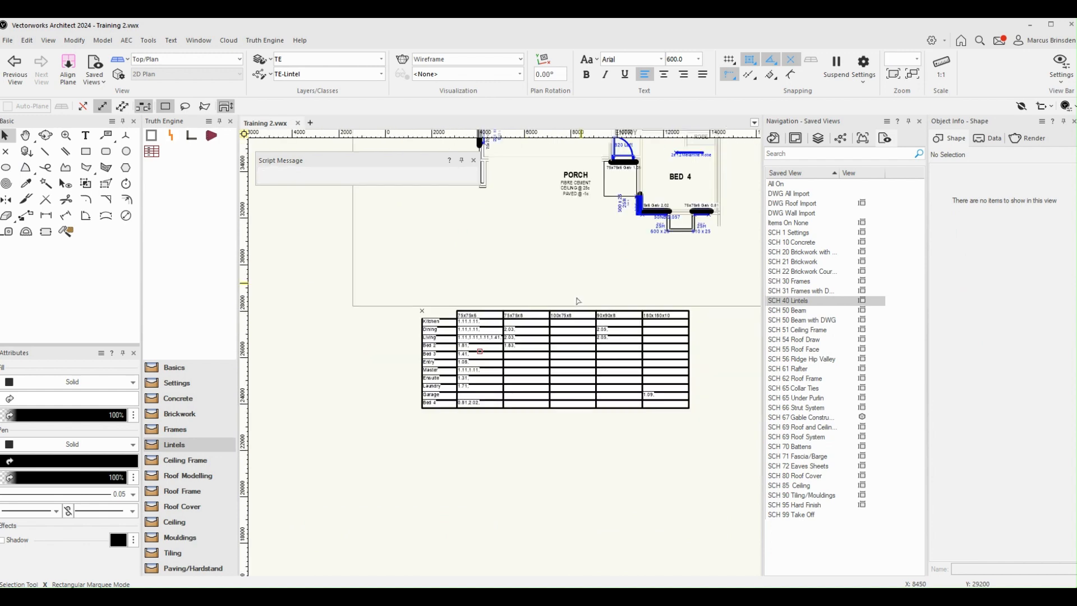
{"action": "scroll", "coordinate": [576, 297], "scroll_direction": "up", "scroll_amount": 5}
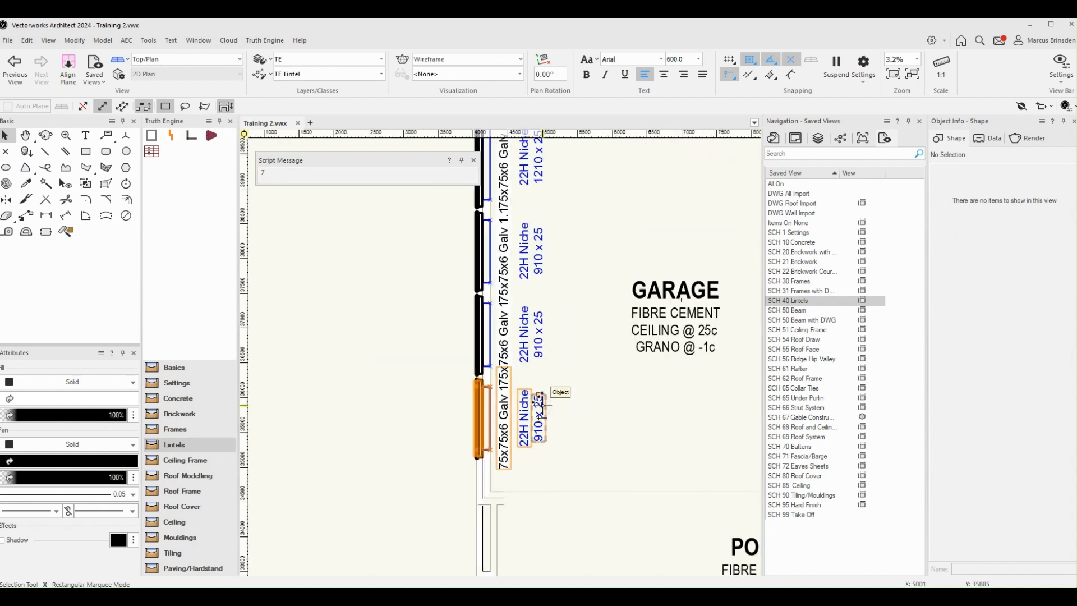
{"action": "left_click", "coordinate": [545, 407]}
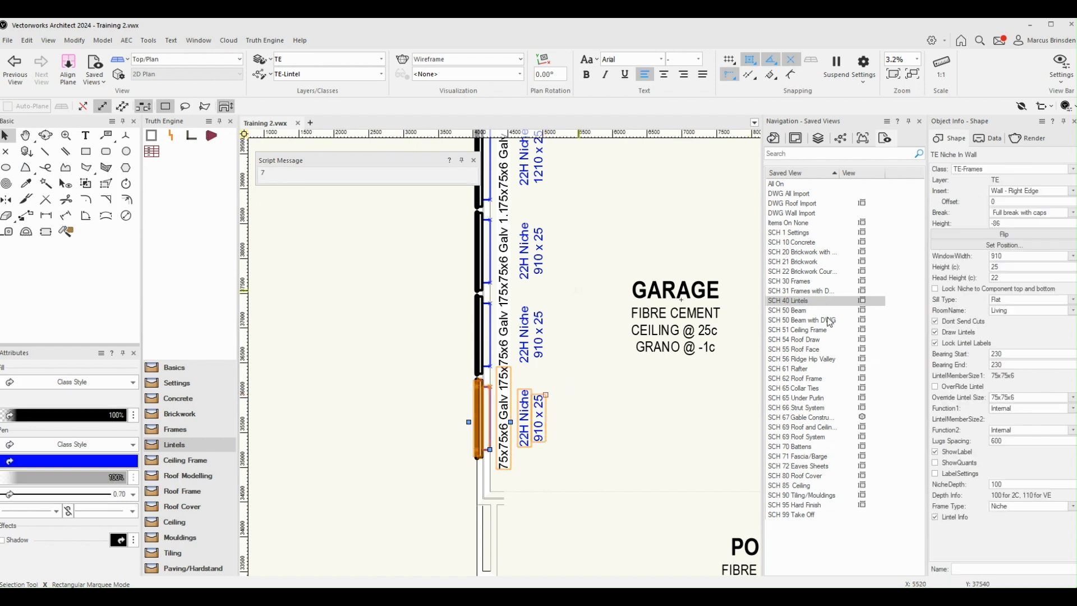
{"action": "middle_click_drag", "start_coordinate": [546, 335], "coordinate": [523, 398]}
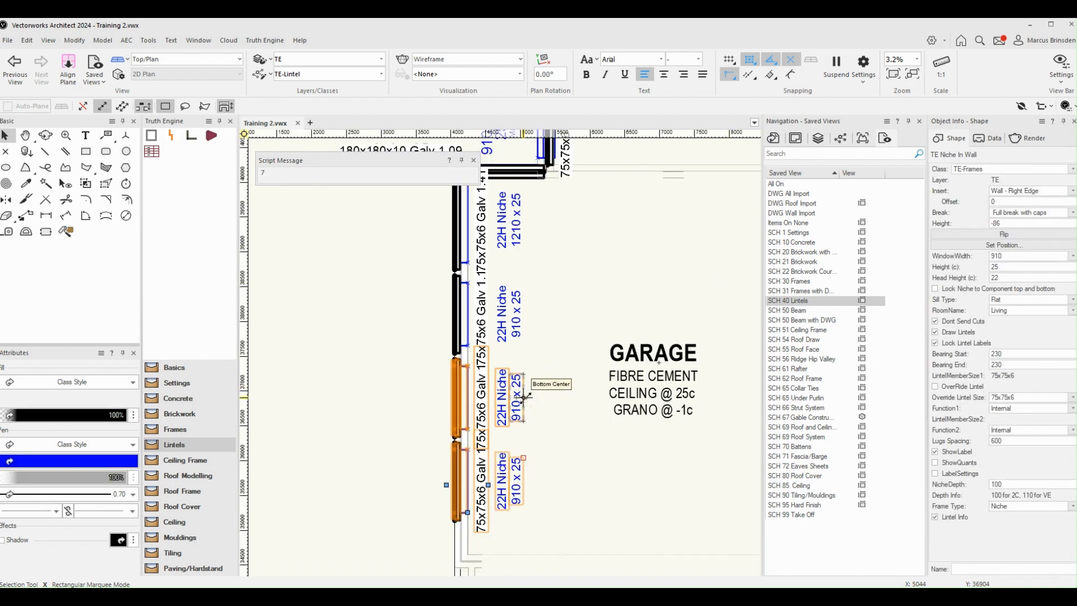
{"action": "left_click_drag", "start_coordinate": [523, 398], "coordinate": [521, 320]}
{"action": "left_click", "coordinate": [523, 232], "text": "shift"}
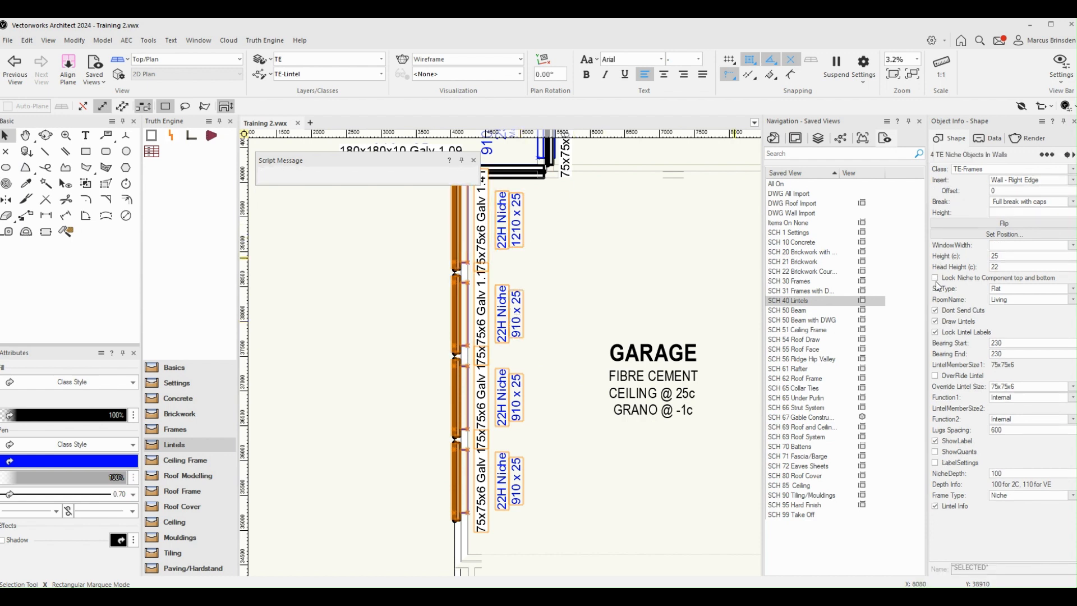
{"action": "left_click", "coordinate": [1008, 299]}
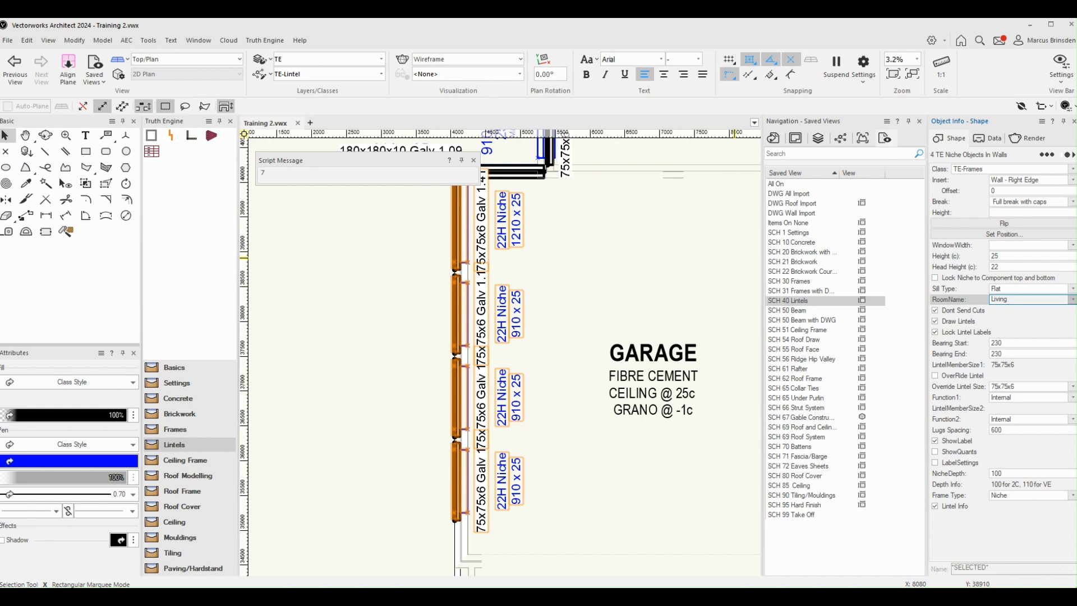
{"action": "left_click", "coordinate": [1026, 526]}
Step: Turn off Show Quants for the lintel report table so it recalculates with the niches' new room assignment
{"action": "scroll", "coordinate": [370, 390], "scroll_direction": "down", "scroll_amount": 2}
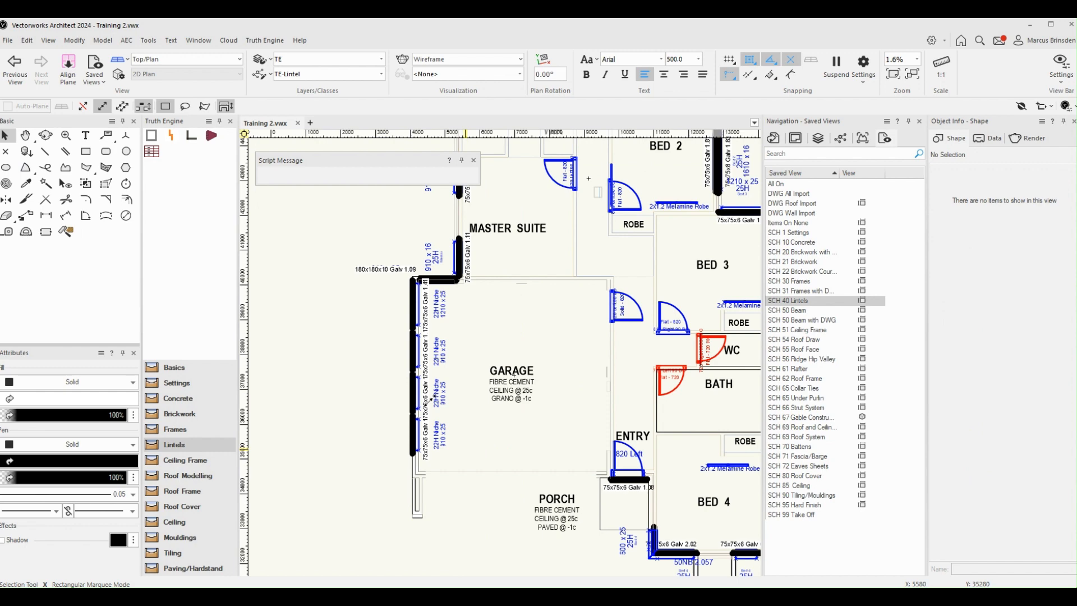
{"action": "middle_click_drag", "start_coordinate": [430, 400], "coordinate": [500, 104]}
{"action": "scroll", "coordinate": [507, 466], "scroll_direction": "up", "scroll_amount": 1}
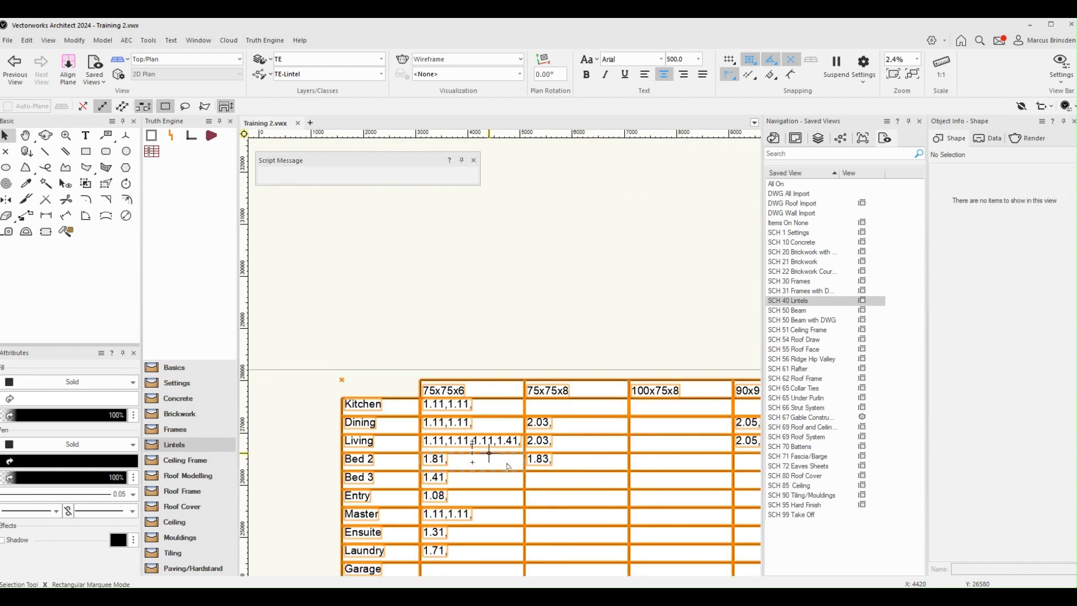
{"action": "left_click", "coordinate": [494, 433]}
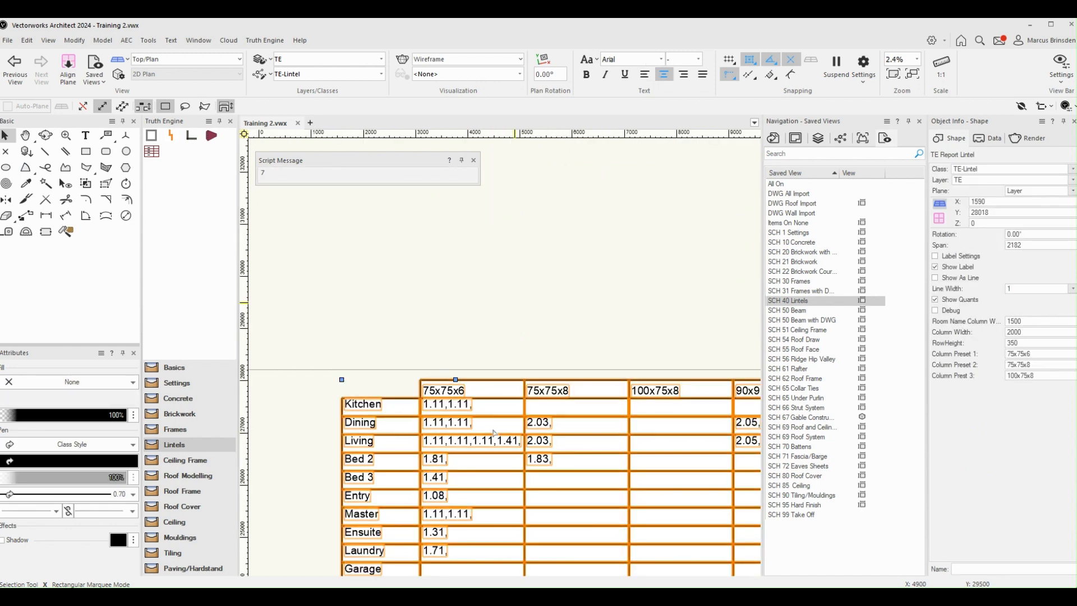
{"action": "middle_click_drag", "start_coordinate": [515, 313], "coordinate": [508, 238]}
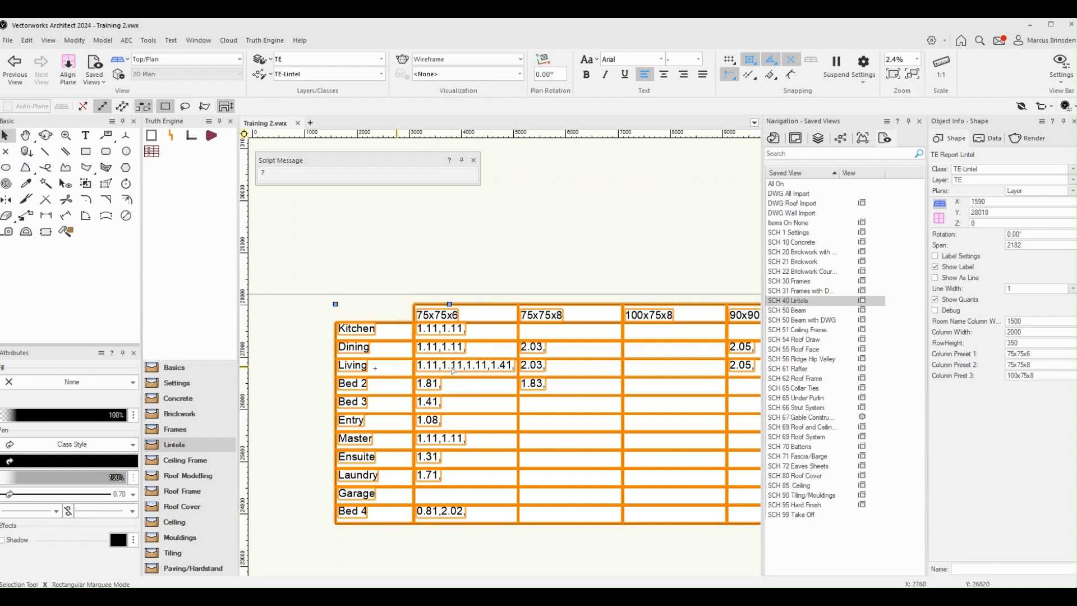
{"action": "left_click", "coordinate": [935, 300]}
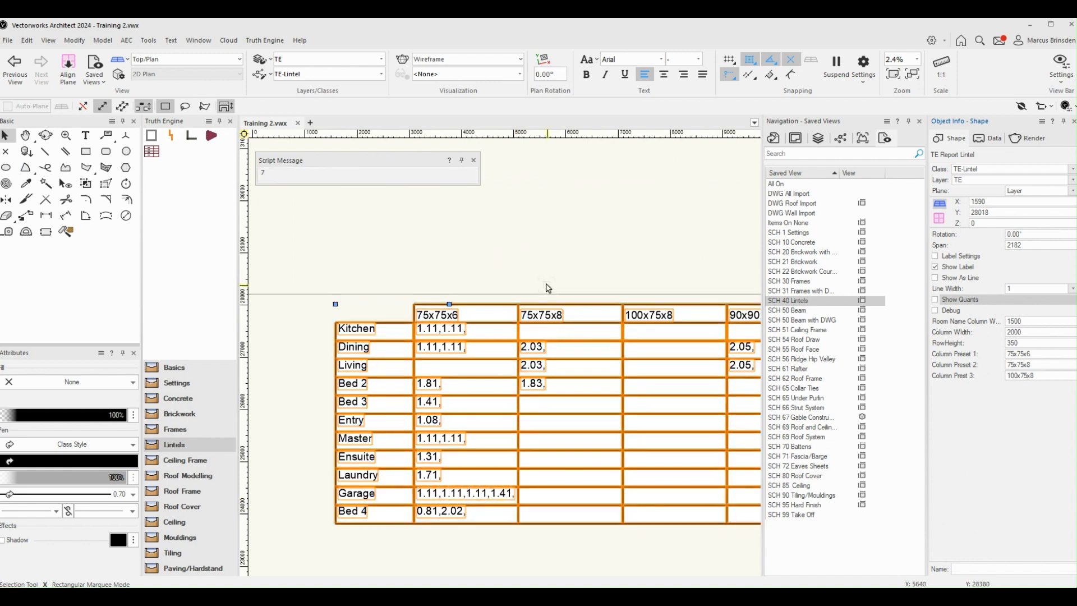
Step: Examine the lintel report's rooms and size columns, and review the table together with the floor plan above it
{"action": "scroll", "coordinate": [548, 287], "scroll_direction": "down", "scroll_amount": 2}
{"action": "middle_click_drag", "start_coordinate": [577, 474], "coordinate": [552, 474]}
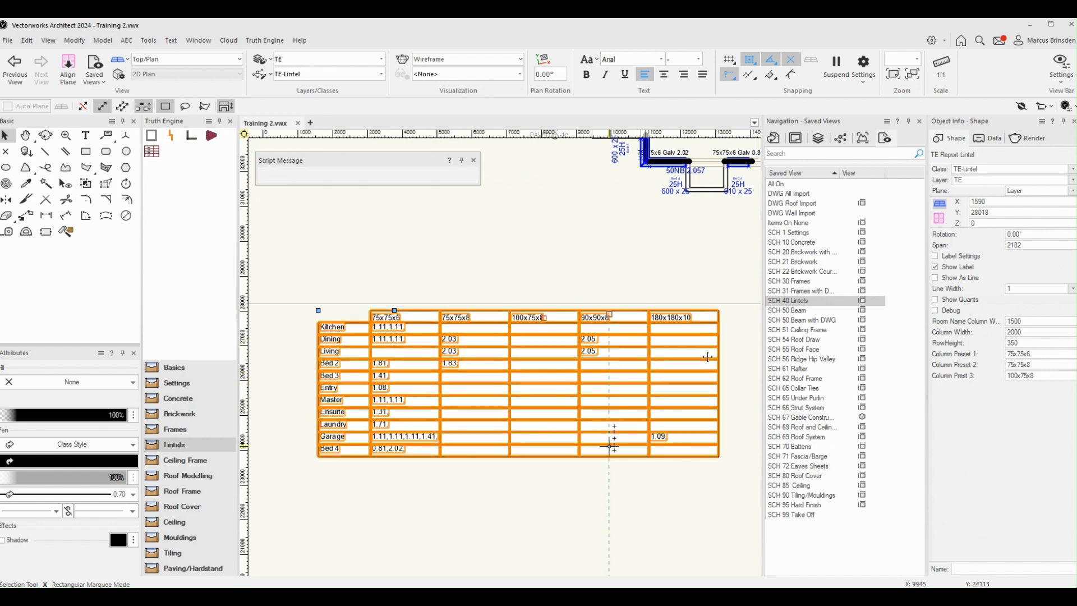
{"action": "scroll", "coordinate": [577, 491], "scroll_direction": "down", "scroll_amount": 2}
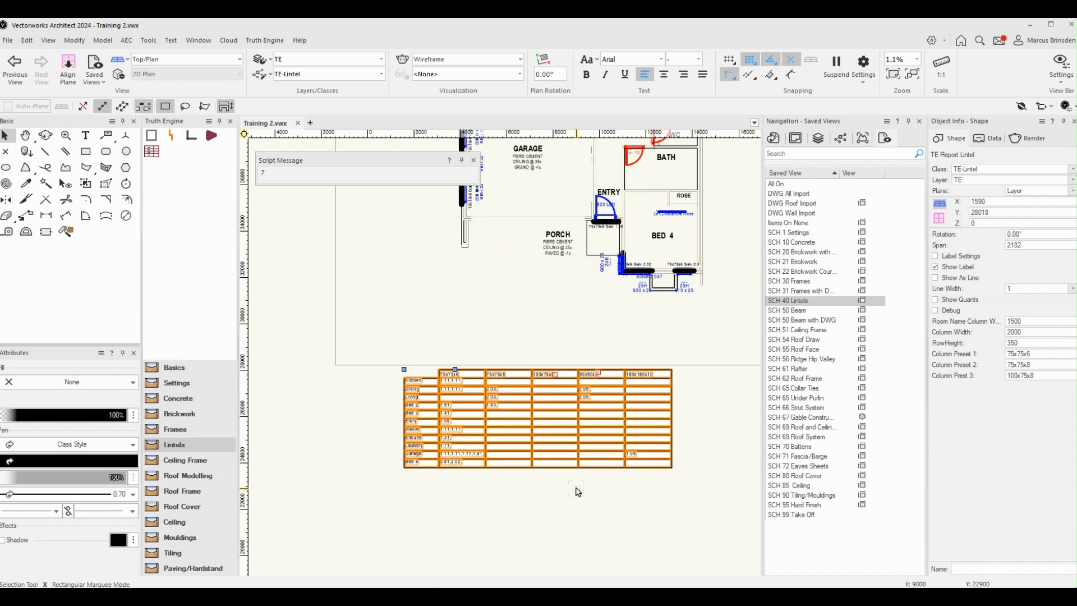
{"action": "key", "text": "h"}
{"action": "left_click_drag", "start_coordinate": [580, 333], "coordinate": [542, 338]}
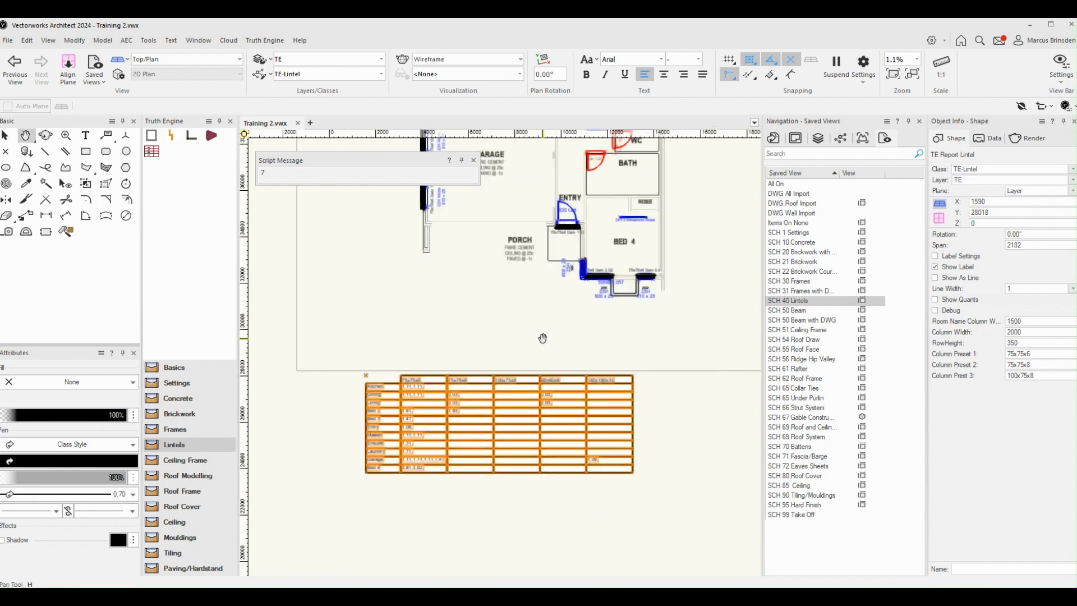
{"action": "key", "text": "x"}
{"action": "key", "text": "h"}
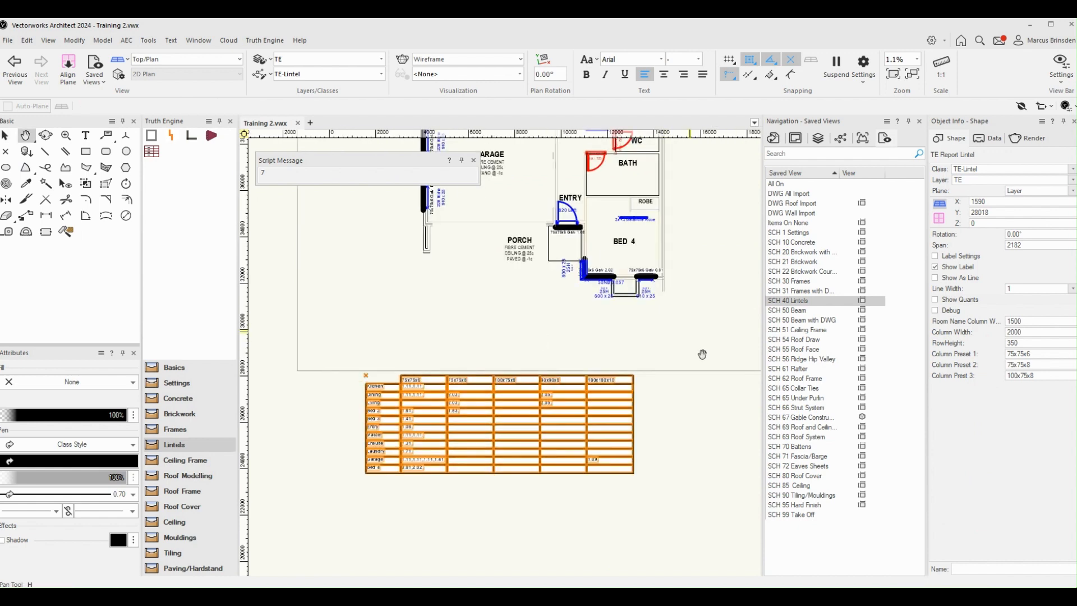
{"action": "scroll", "coordinate": [702, 354], "scroll_direction": "up", "scroll_amount": 4}
{"action": "key", "text": "x"}
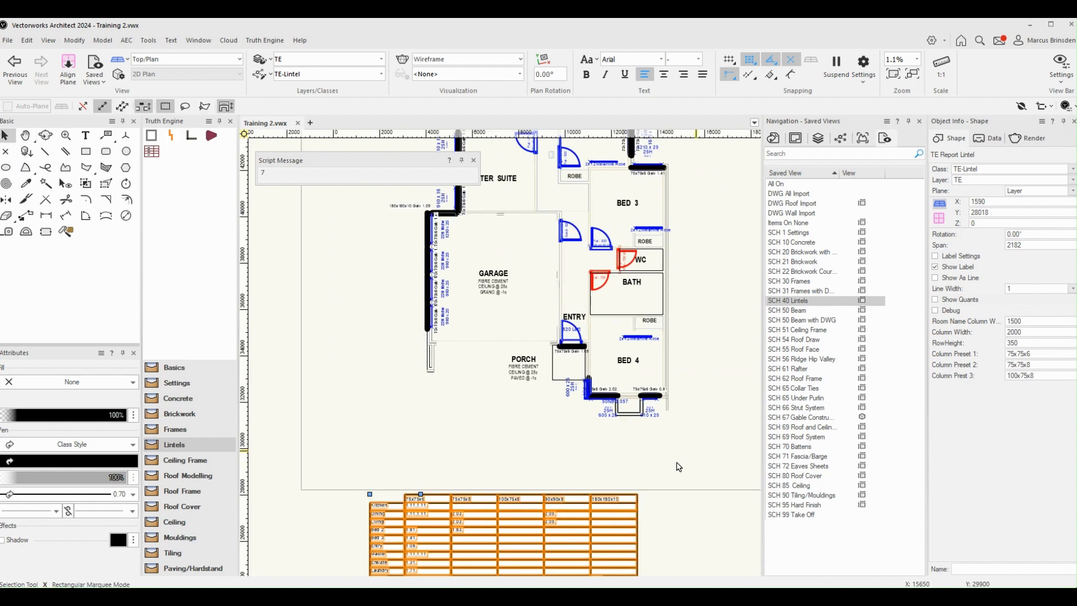
{"action": "scroll", "coordinate": [700, 378], "scroll_direction": "down", "scroll_amount": 4}
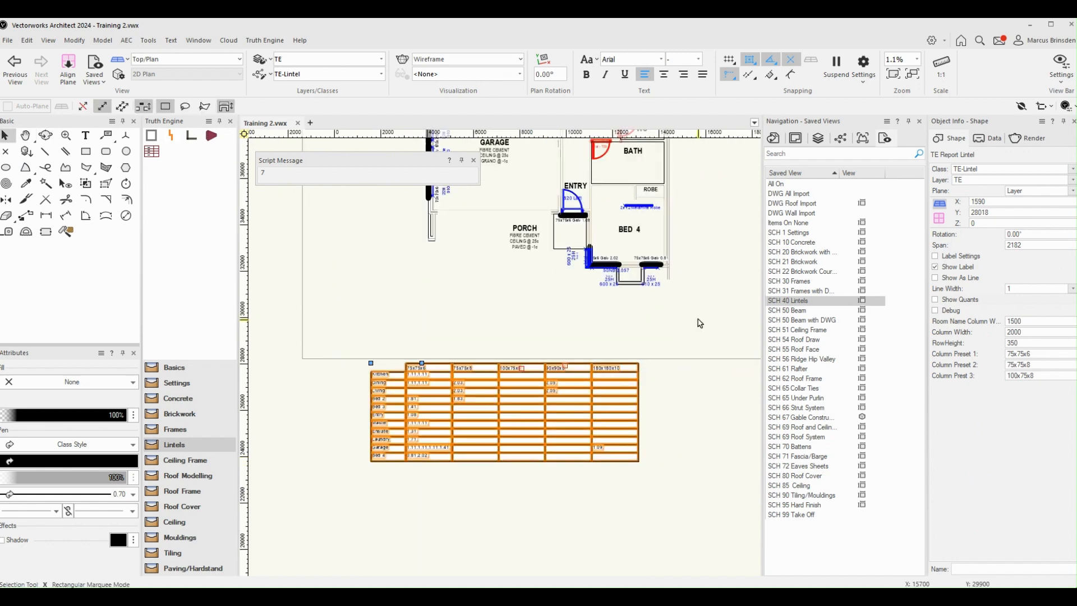
{"action": "left_click", "coordinate": [688, 447]}
{"action": "scroll", "coordinate": [690, 443], "scroll_direction": "down", "scroll_amount": 2}
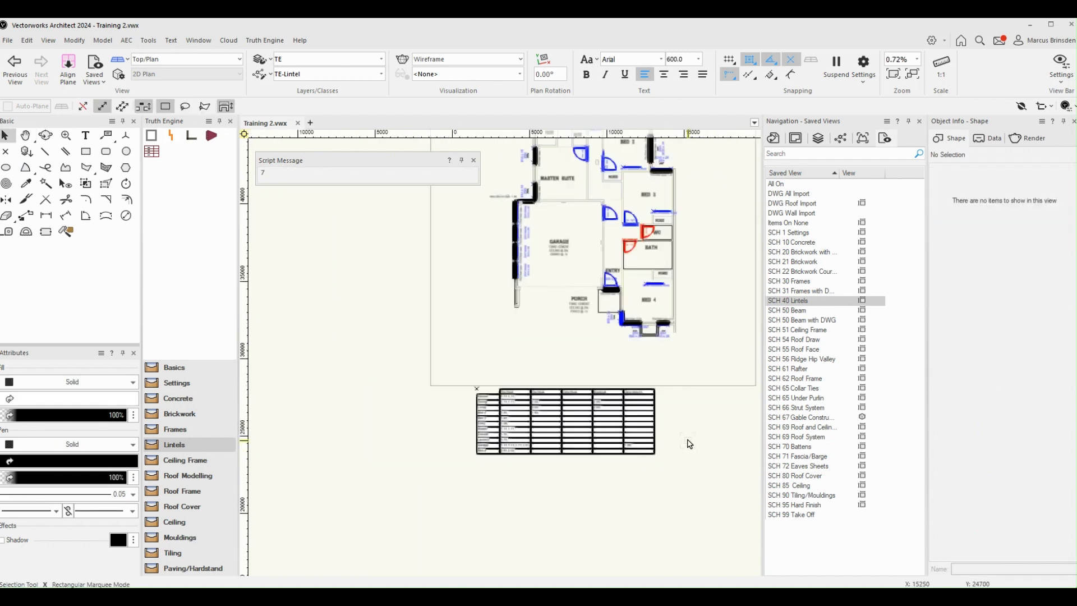
{"action": "middle_click_drag", "start_coordinate": [705, 345], "coordinate": [654, 376]}
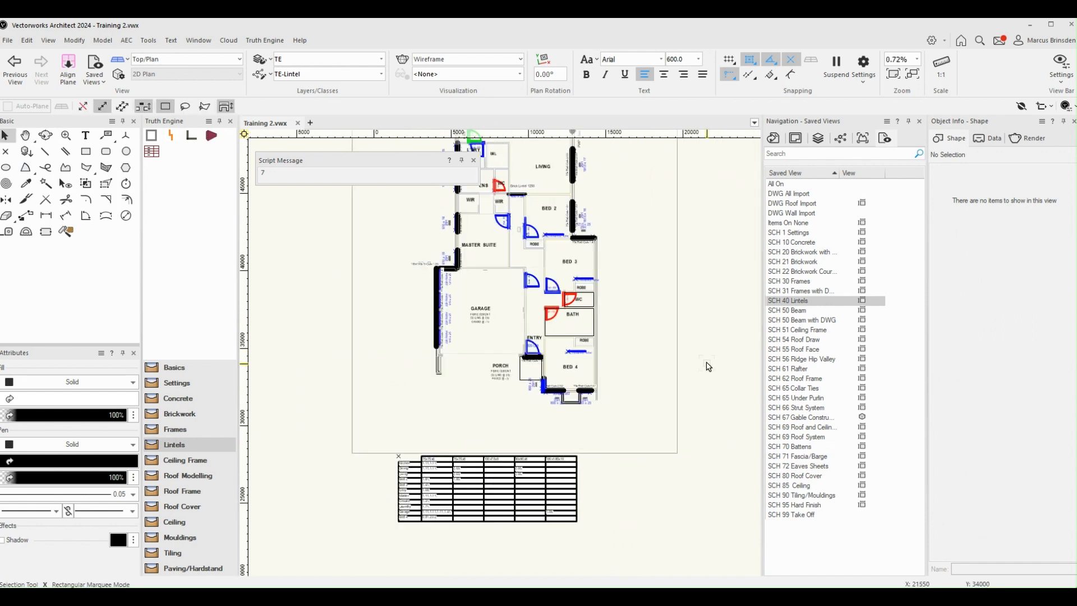
{"action": "key", "text": "h"}
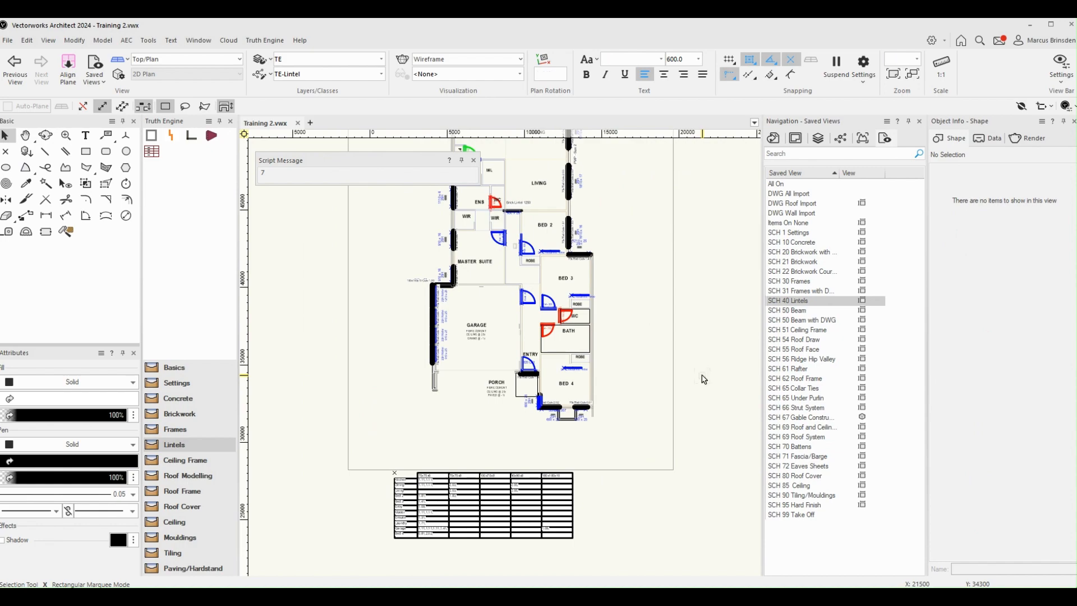